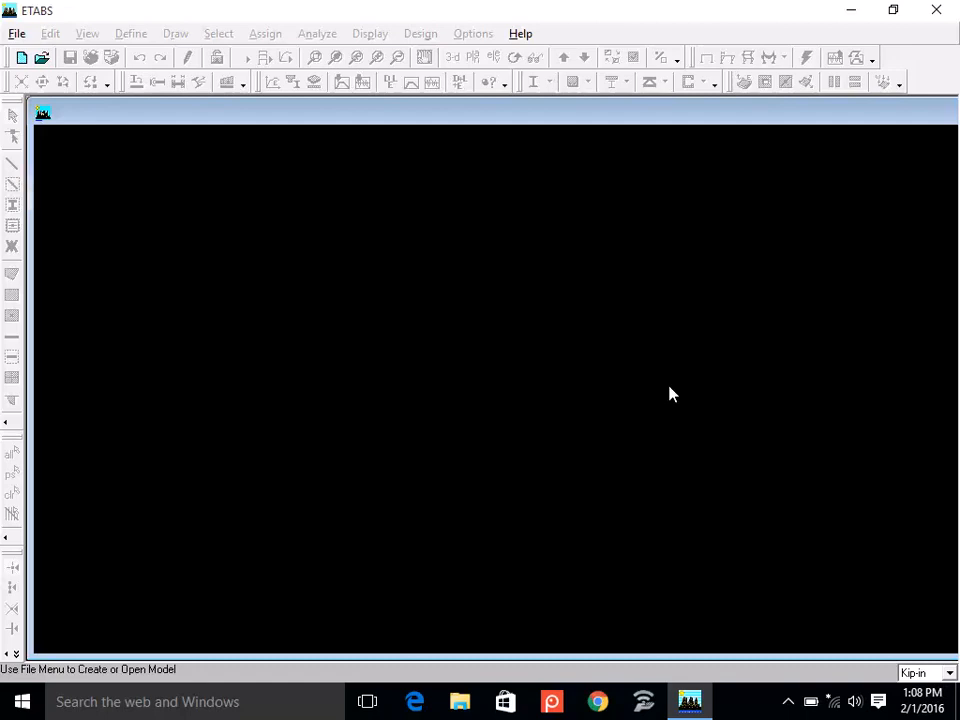
left_click(401, 9)
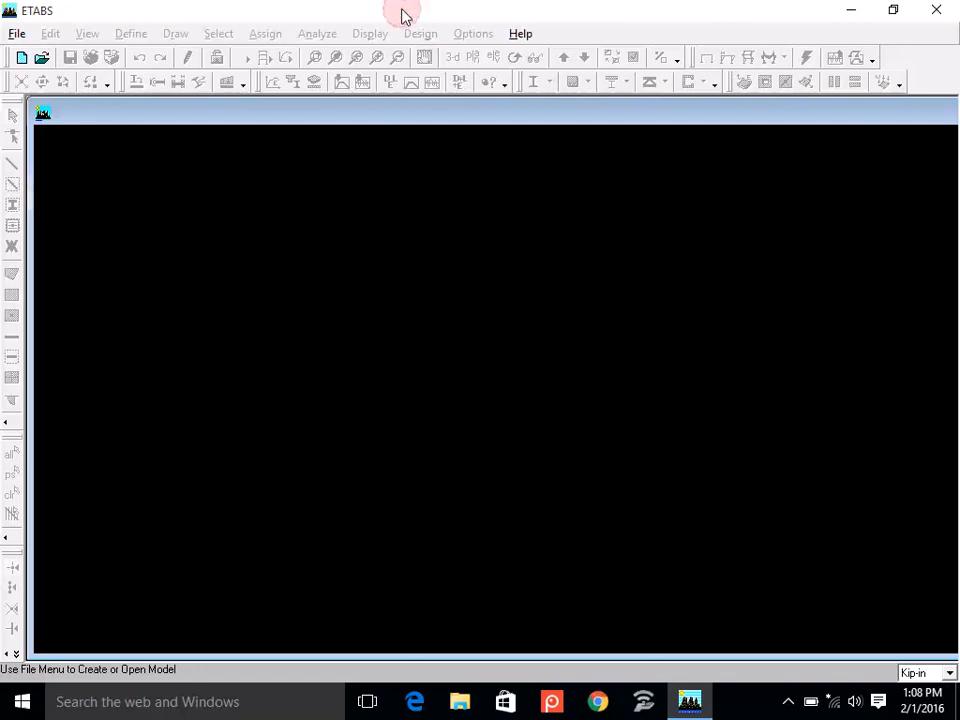
left_click(386, 113)
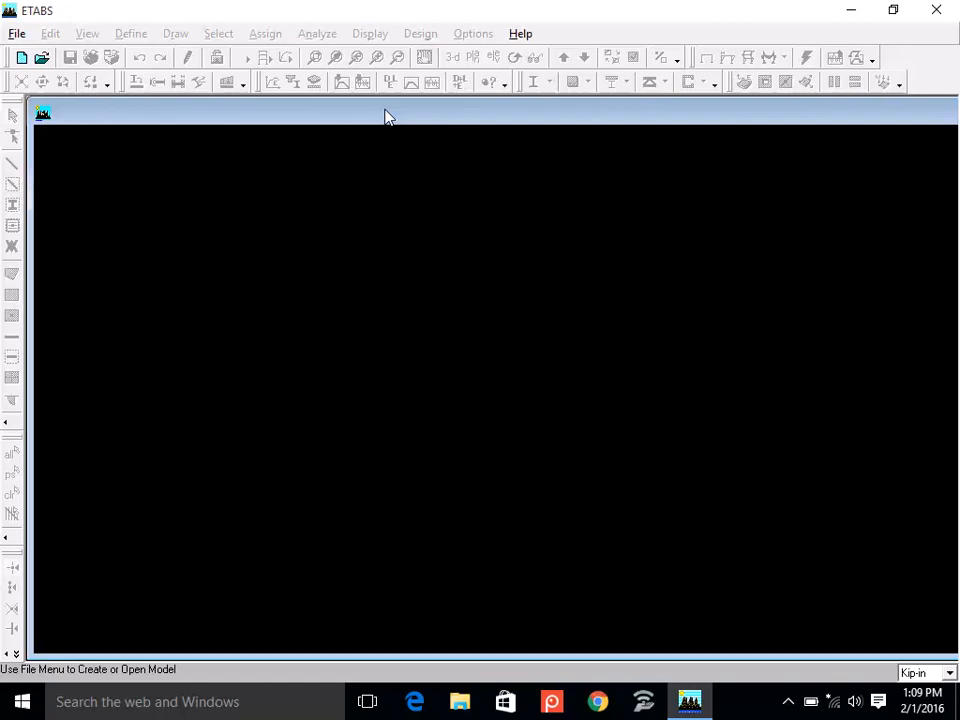
Start a new model without initializing from an existing .edb file, with 5 grid lines in both X and Y directions.
left_click(22, 58)
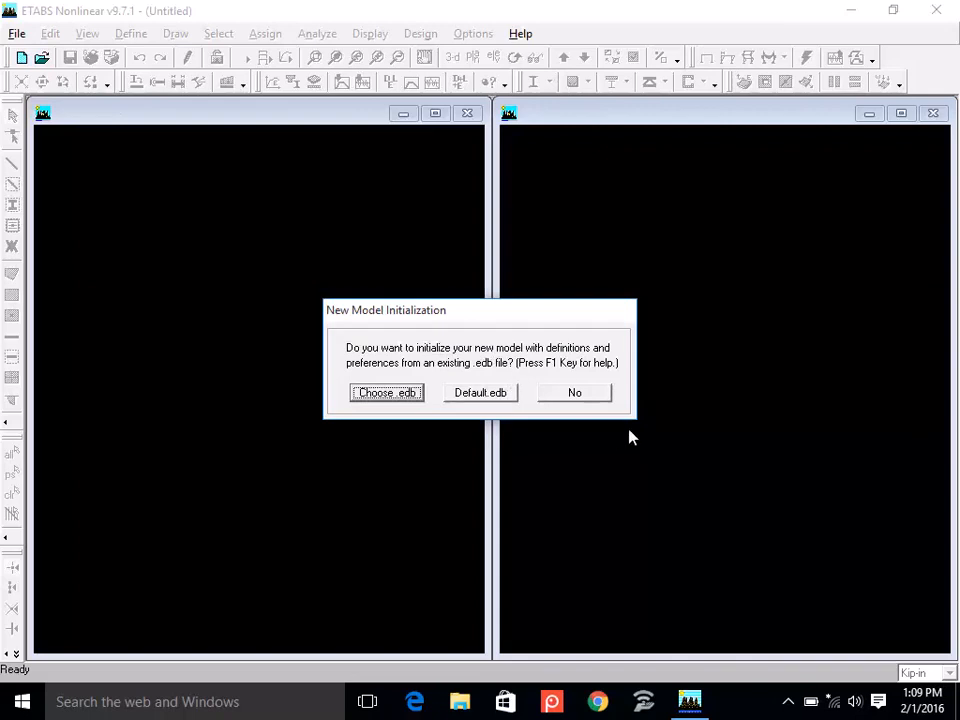
left_click(553, 394)
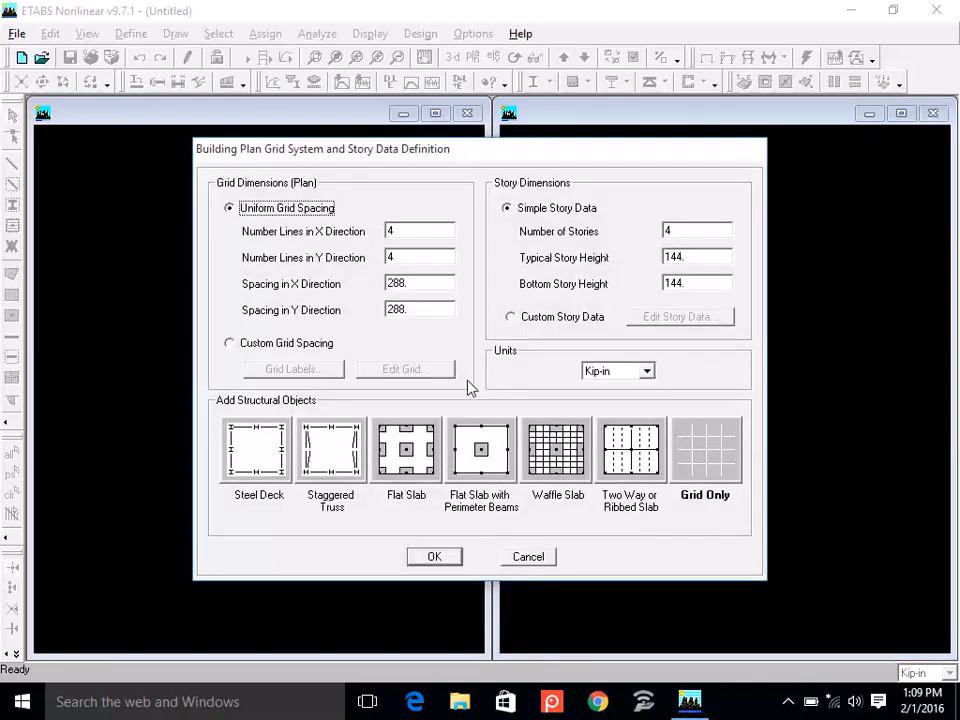
double_click(400, 231)
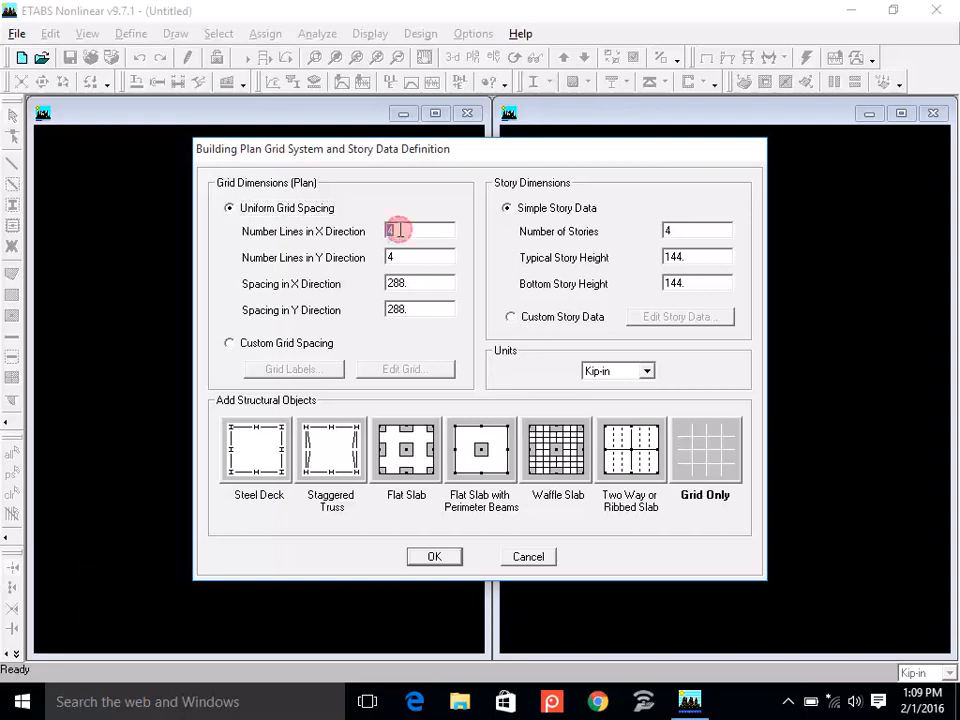
type("5")
double_click(400, 256)
type("5")
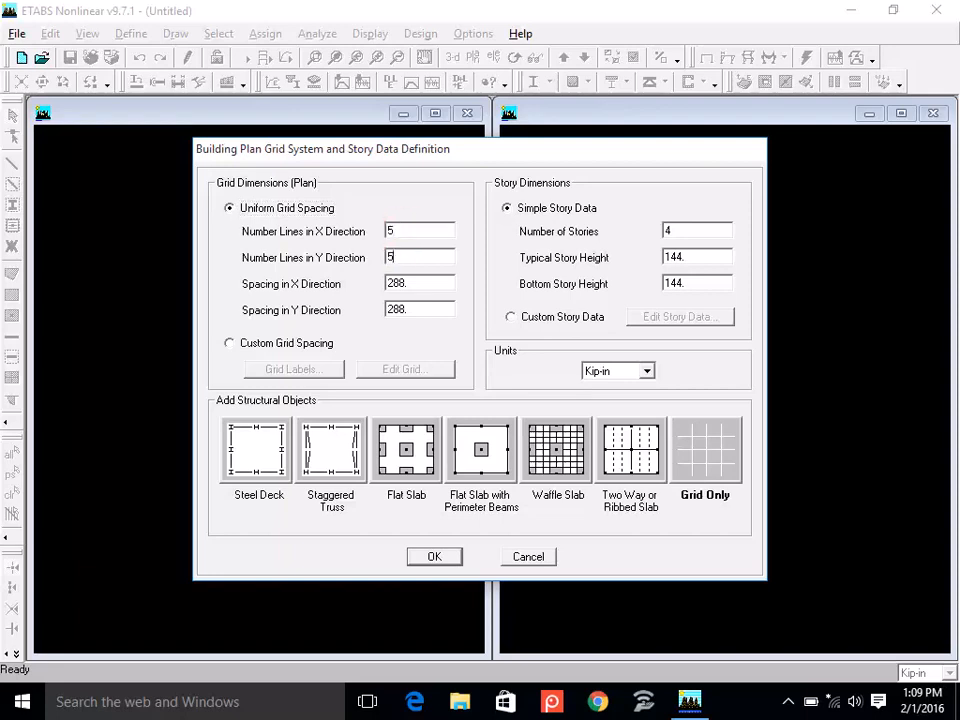
Set the units to Kip-ft and use uniform grid spacing of 15 ft in both X and Y directions.
left_click(305, 345)
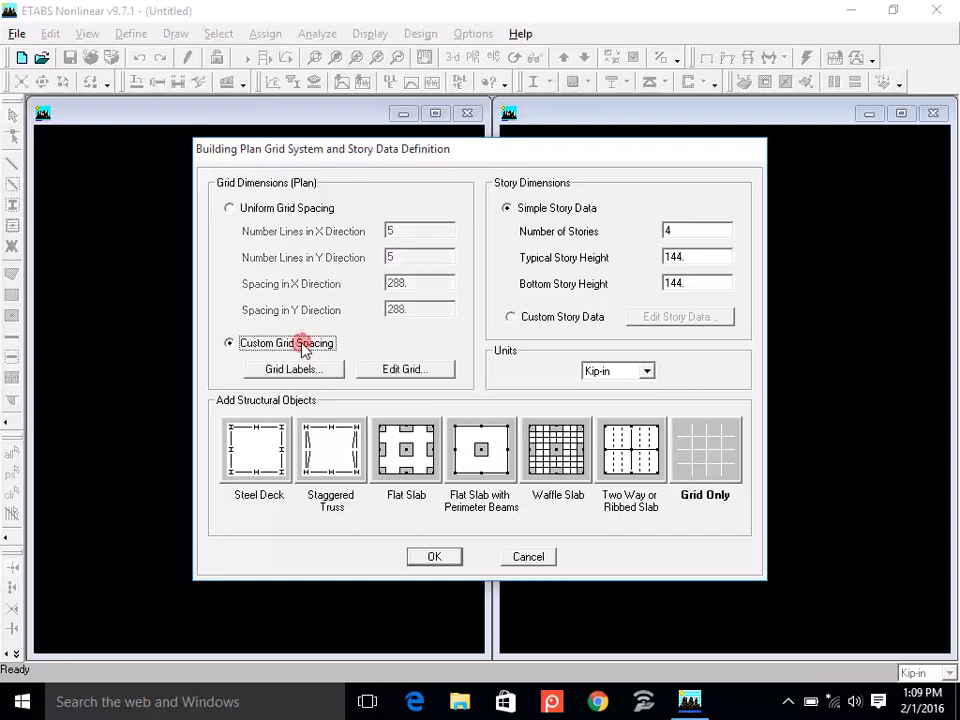
left_click(646, 371)
left_click(627, 401)
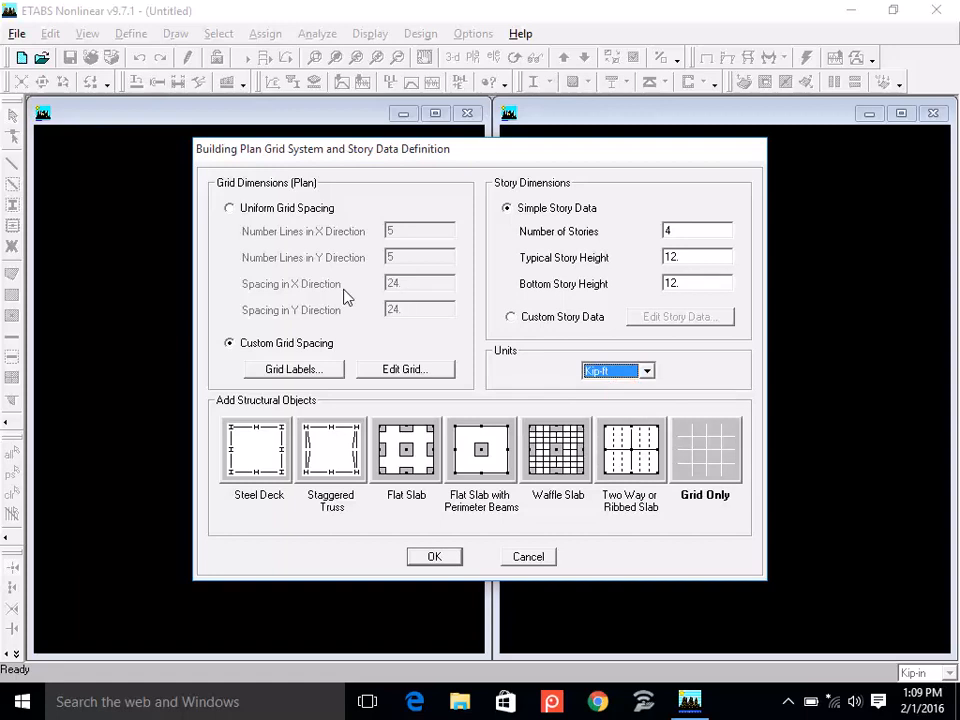
left_click(230, 208)
double_click(416, 284)
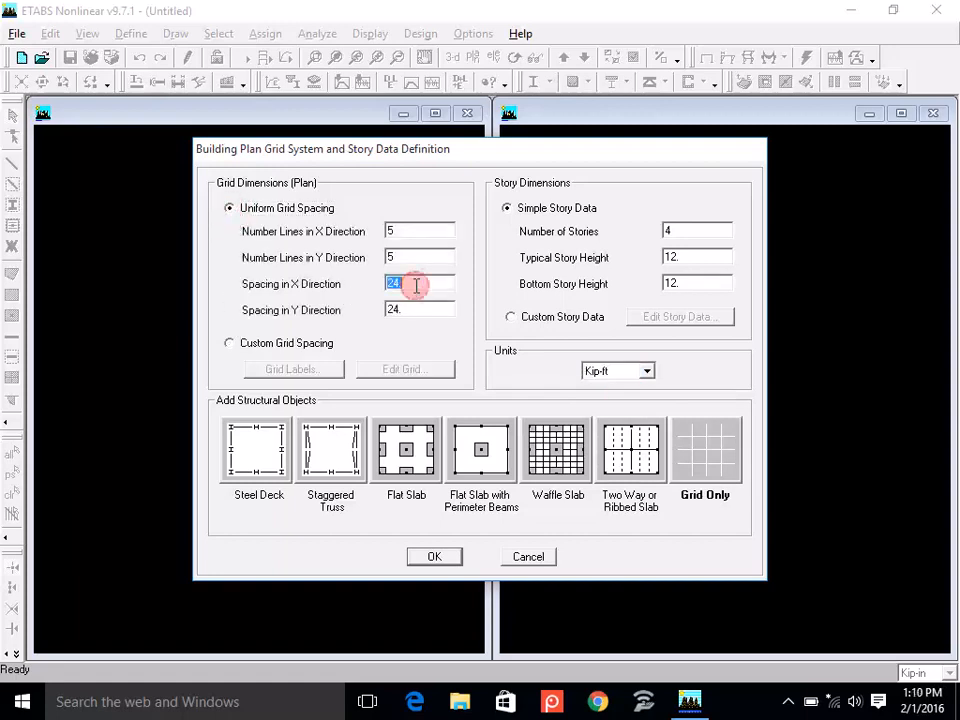
type("15")
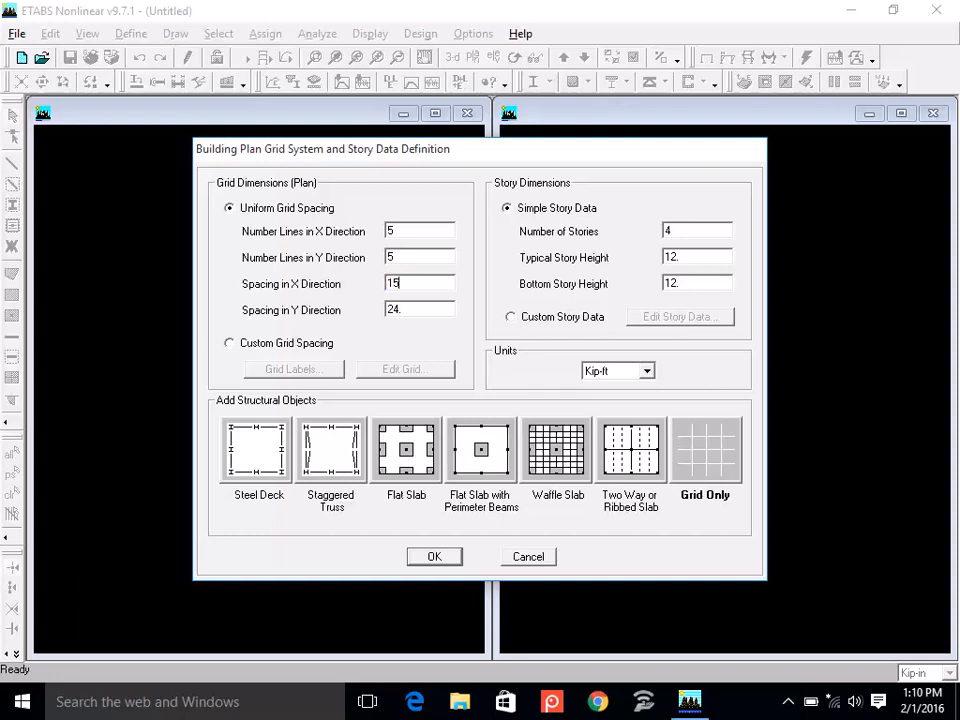
double_click(421, 311)
type("15")
Define 1 story with typical and bottom story heights of 15 ft, and create the model as Grid Only.
double_click(706, 231)
type("1")
double_click(693, 254)
type("15")
double_click(690, 282)
type("15")
left_click(720, 461)
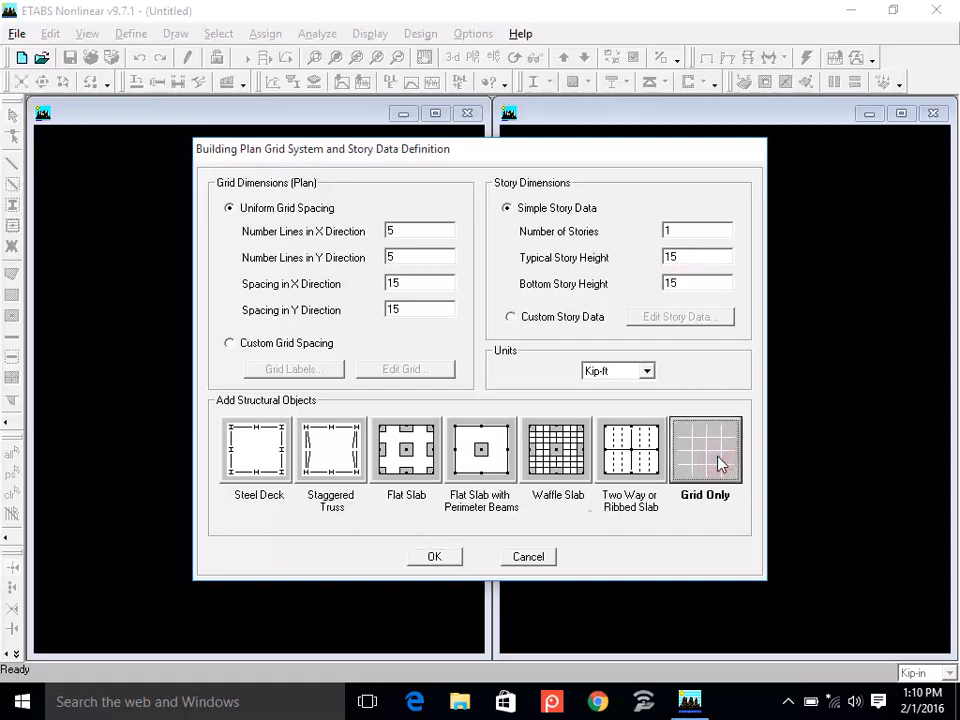
left_click(432, 557)
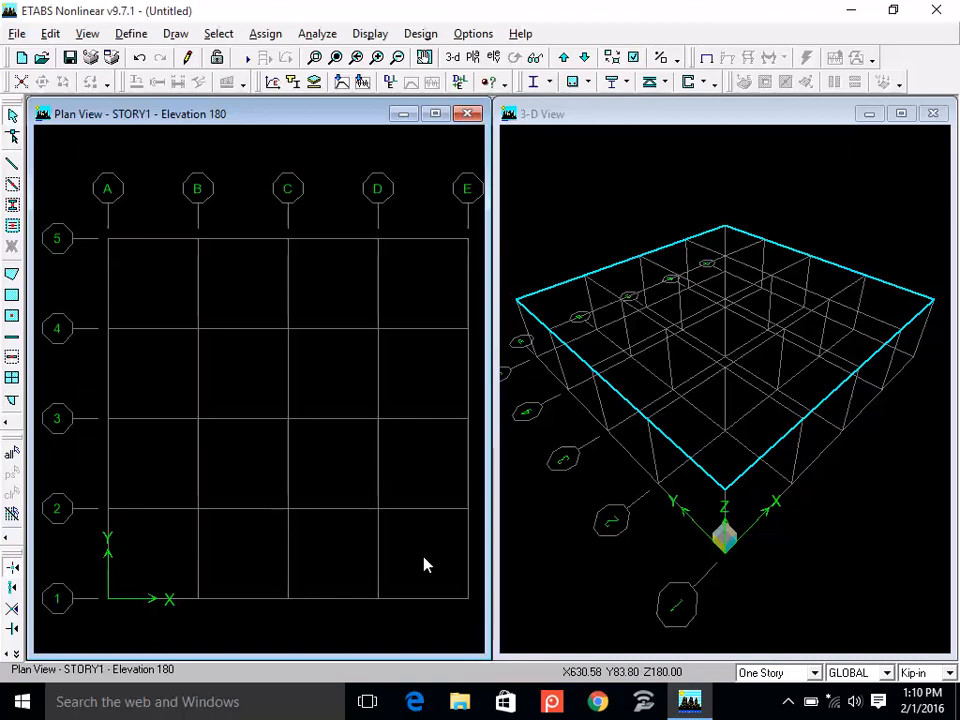
Save the model as Example in the Lec 3 (1-02-16) folder inside the desktop's ETABS folder.
left_click(69, 57)
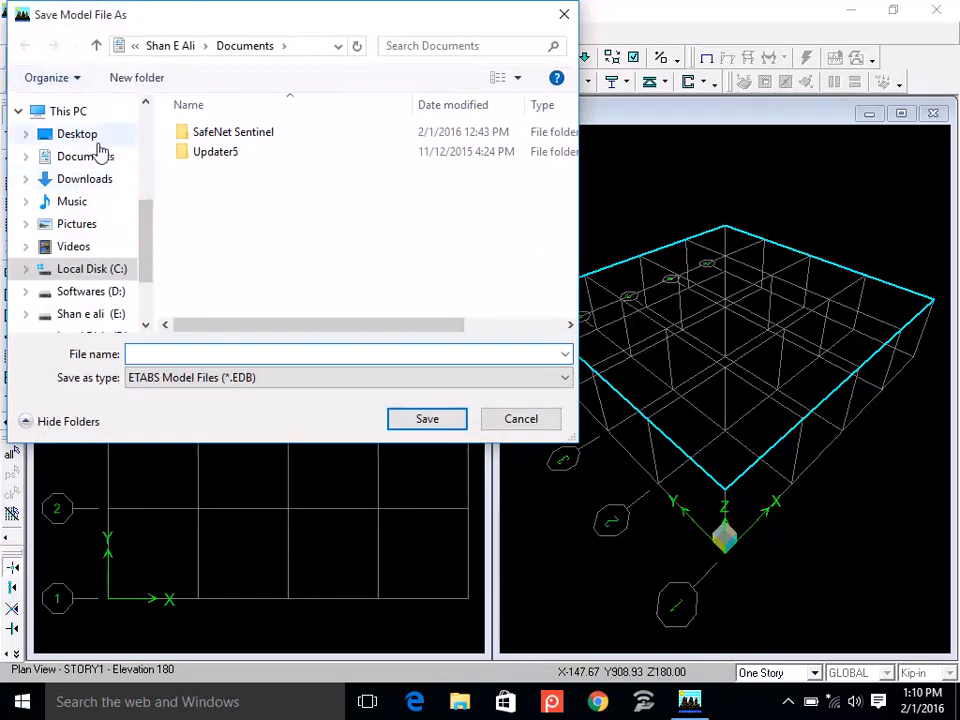
left_click(66, 134)
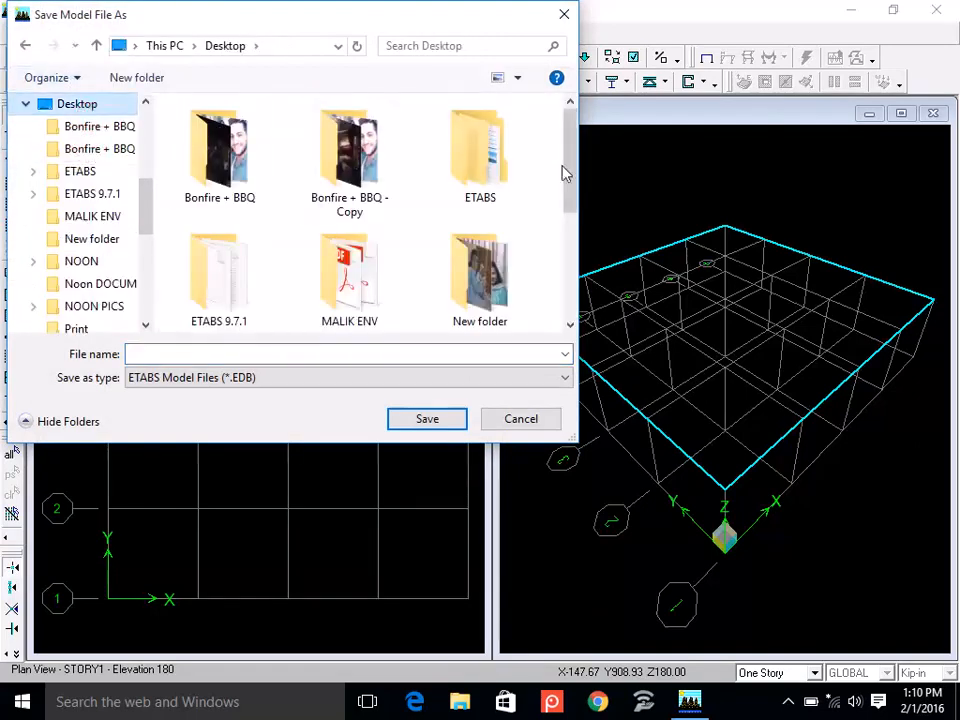
double_click(490, 176)
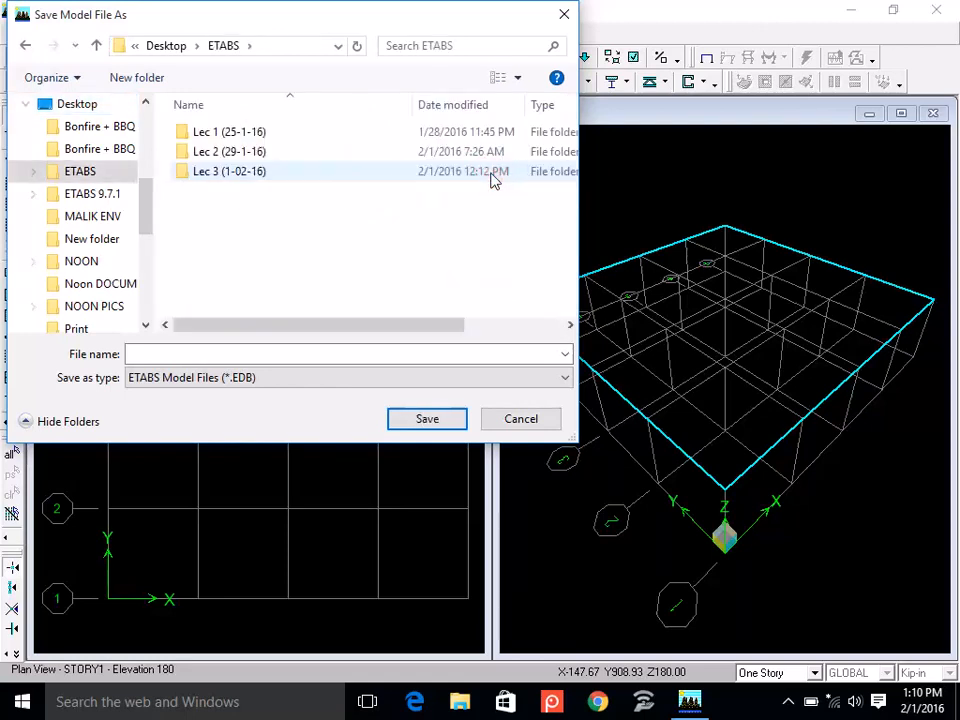
double_click(277, 171)
left_click(265, 352)
type("eXAMPLE")
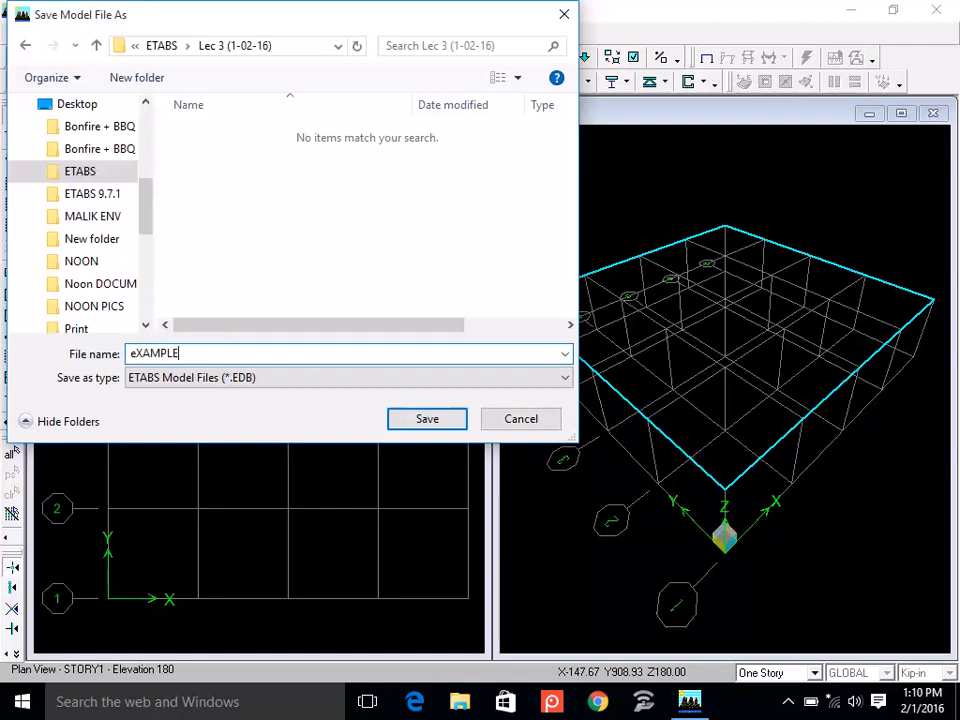
key("BackSpace")
key("BackSpace")
key("BackSpace")
key("BackSpace")
key("BackSpace")
key("BackSpace")
key("BackSpace")
type("Example")
left_click(437, 422)
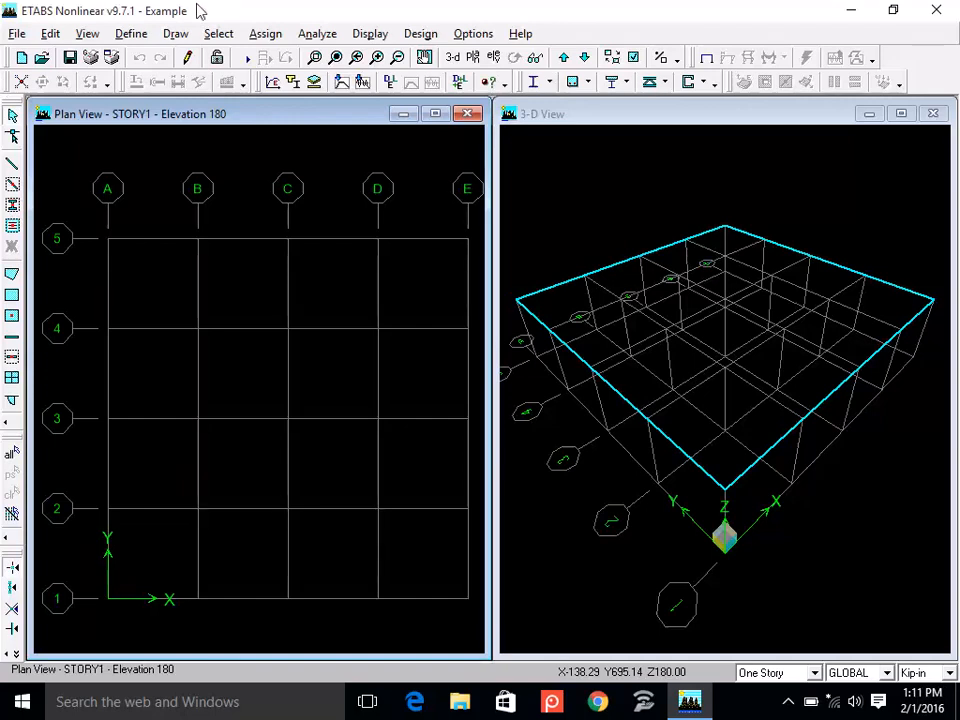
left_click(134, 36)
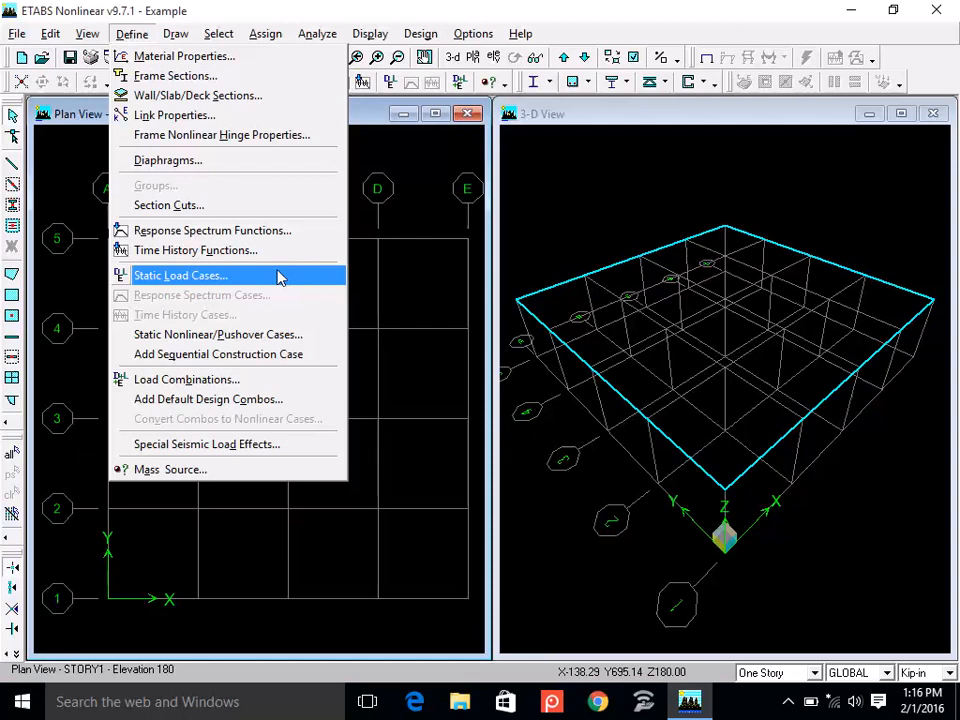
key("Down")
key("Down")
key("Down")
key("Down")
key("Down")
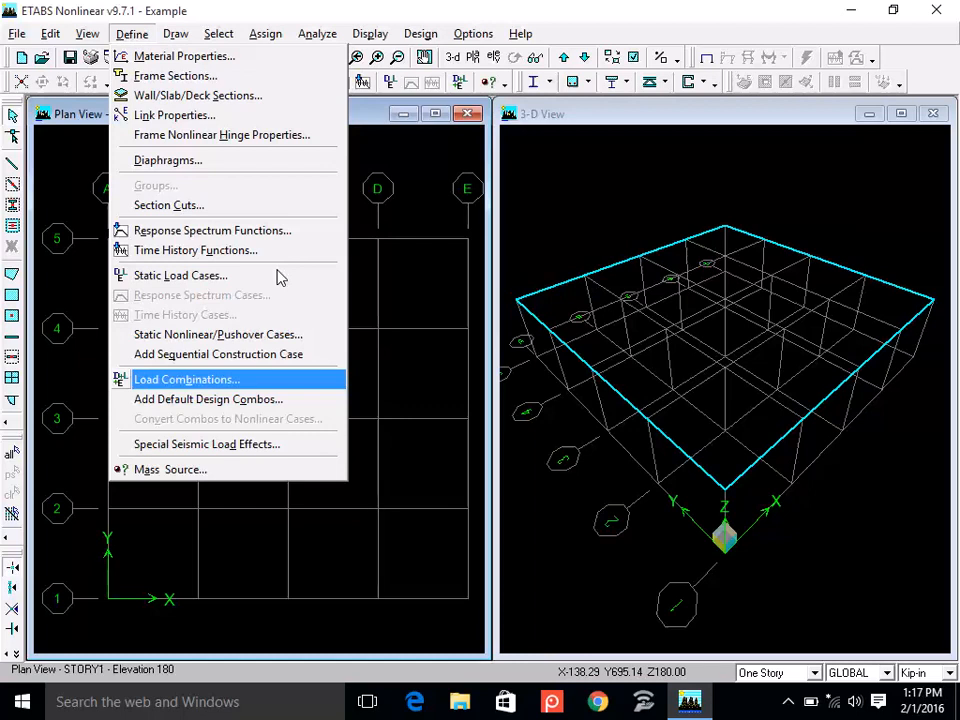
key("Right")
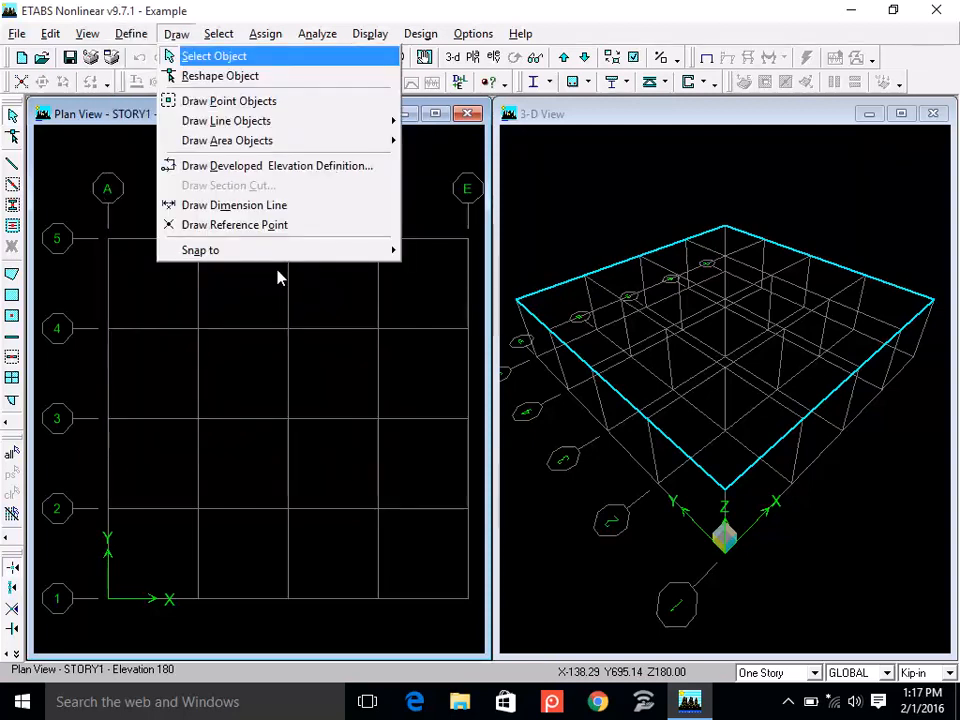
key("Left")
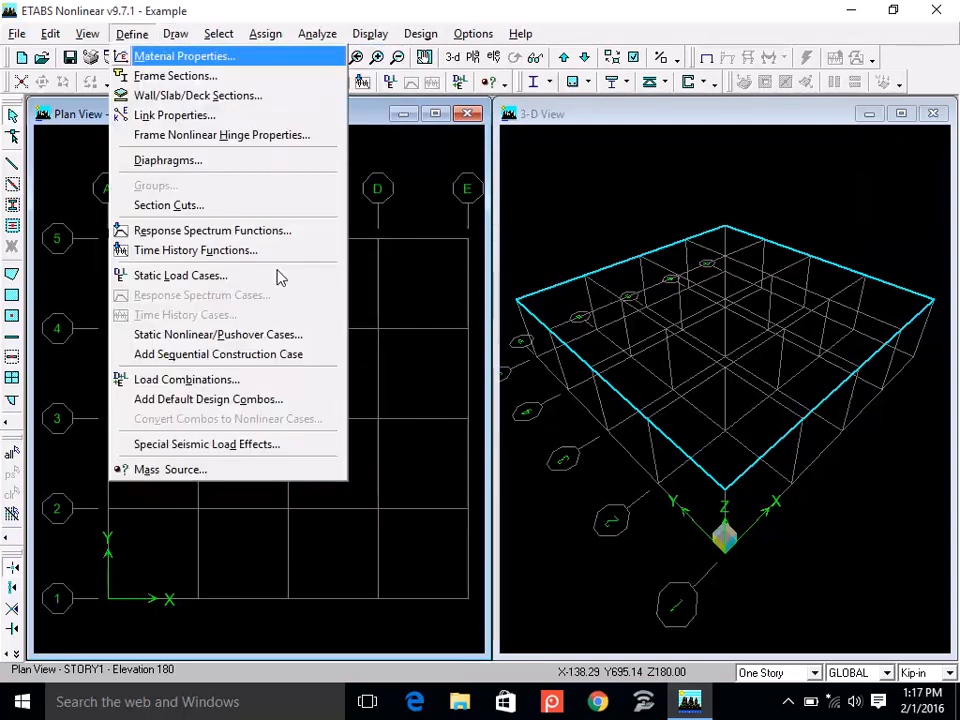
key("Down")
key("Down")
key("Down")
key("Down")
key("Down")
key("Down")
key("Down")
key("Down")
key("Down")
key("Down")
key("Down")
key("Down")
key("Down")
key("Down")
key("Down")
key("Down")
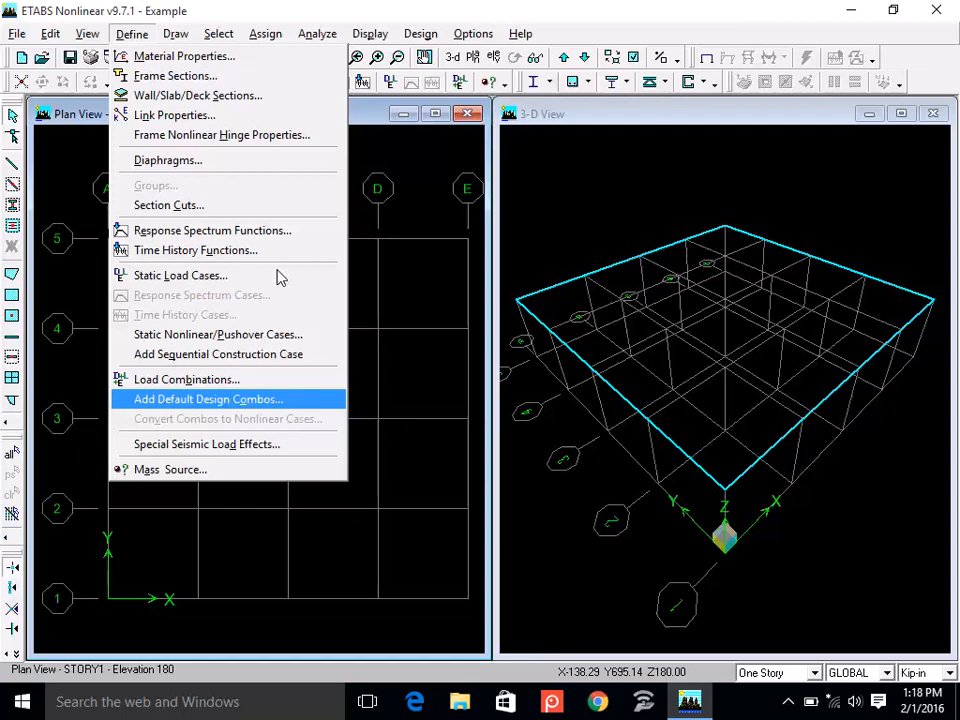
key("Down")
key("Down")
key("Down")
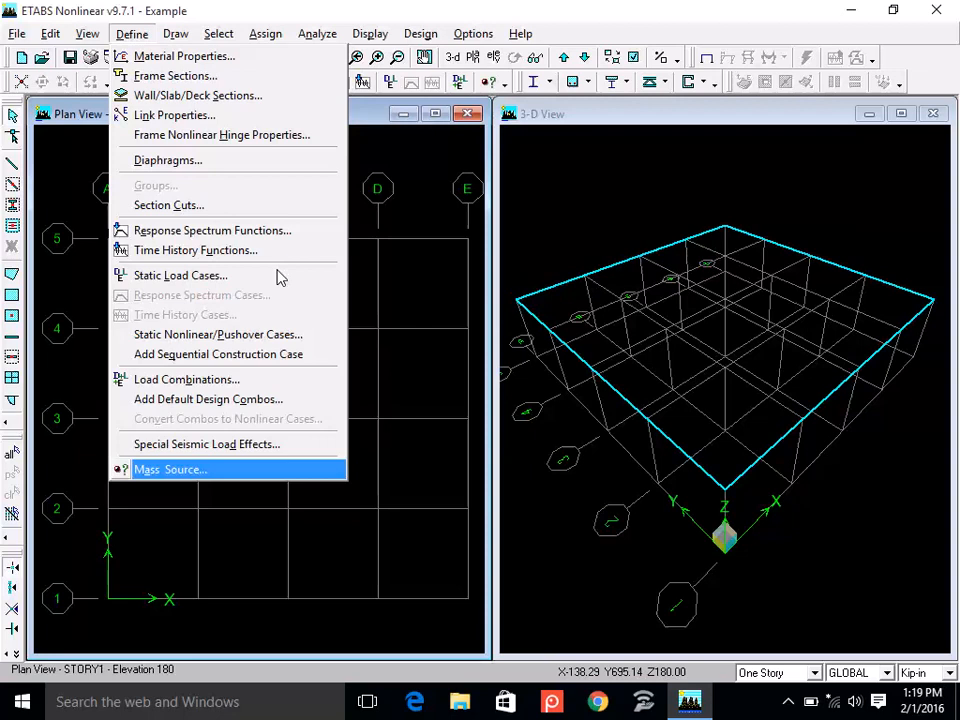
key("Up")
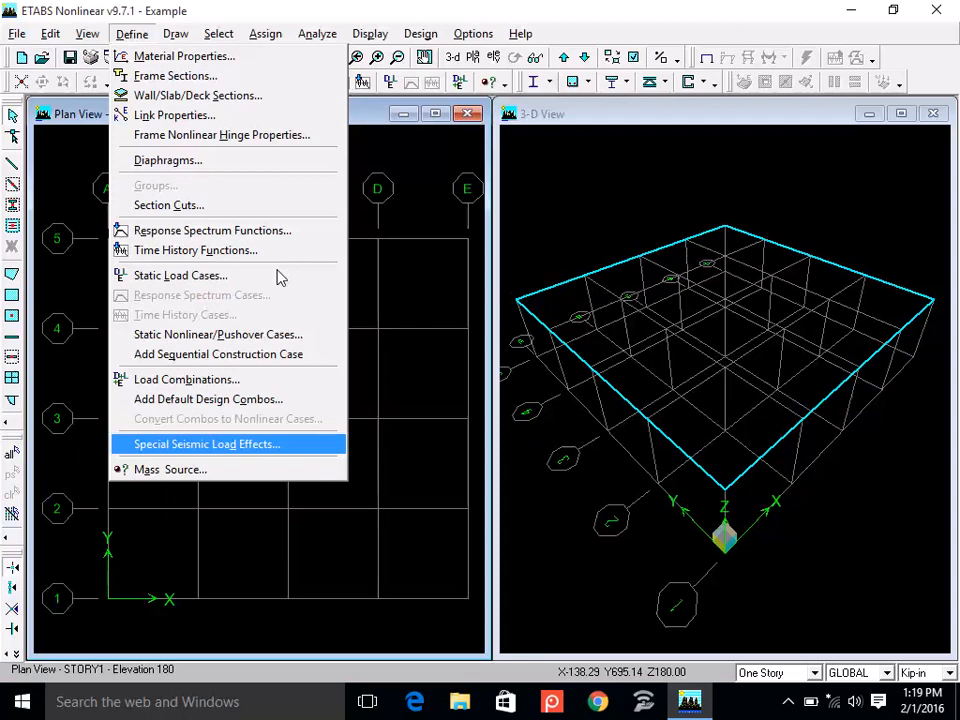
key("Up")
key("Up")
key("Up")
key("Up")
key("Up")
key("Up")
key("Up")
key("Up")
key("Up")
key("Up")
key("Up")
key("Up")
key("Up")
key("Up")
key("Up")
key("Up")
key("Up")
key("Up")
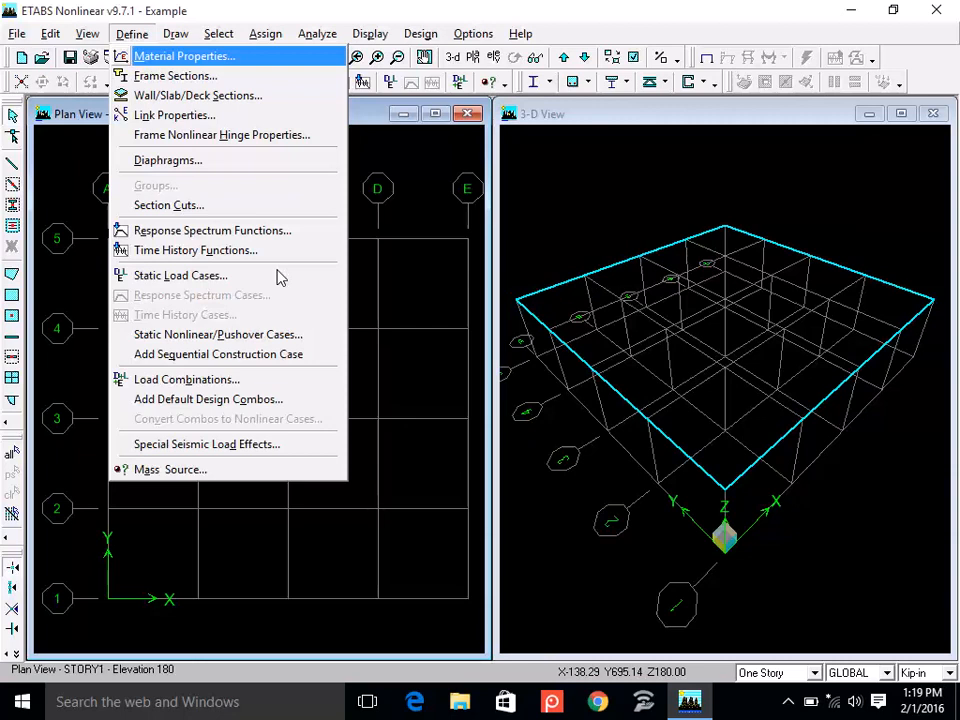
key("Return")
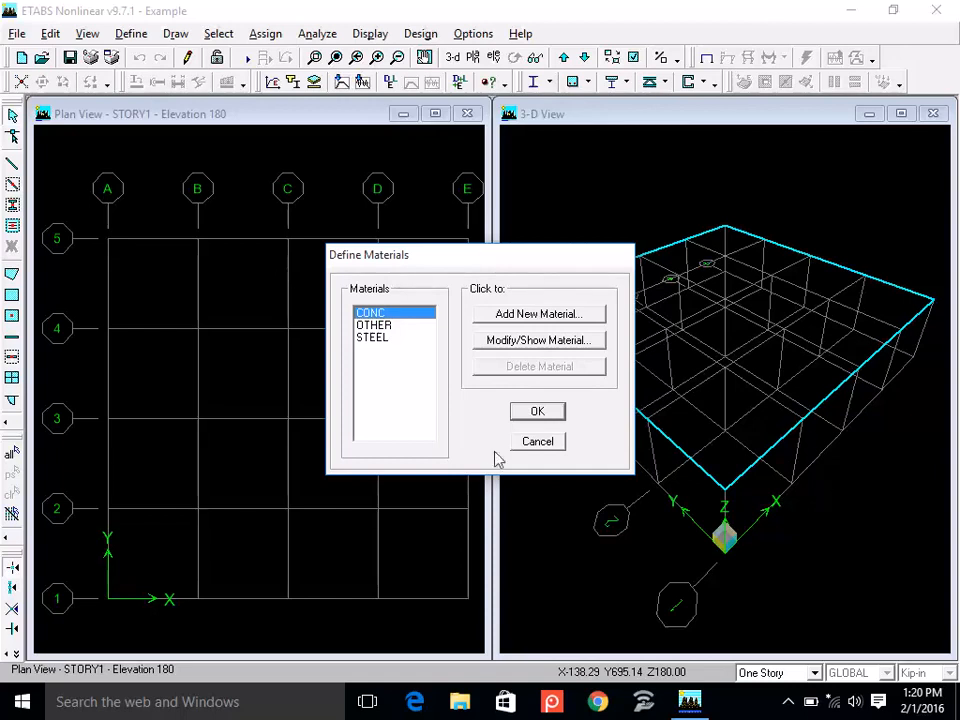
left_click(537, 442)
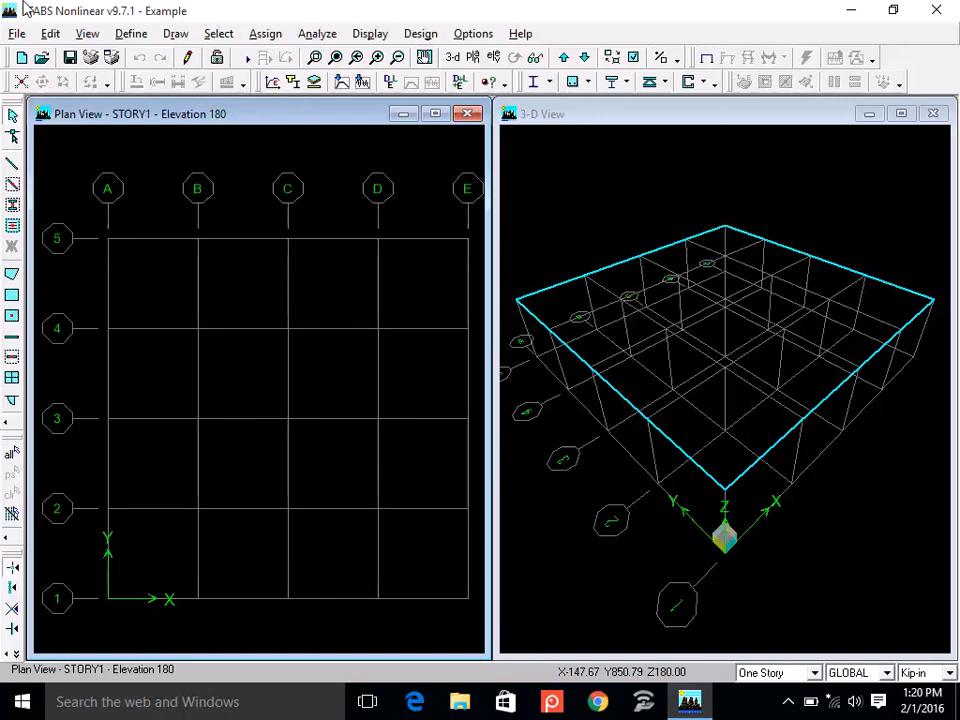
Open the material property data of the CONC material from the defined materials.
left_click(128, 34)
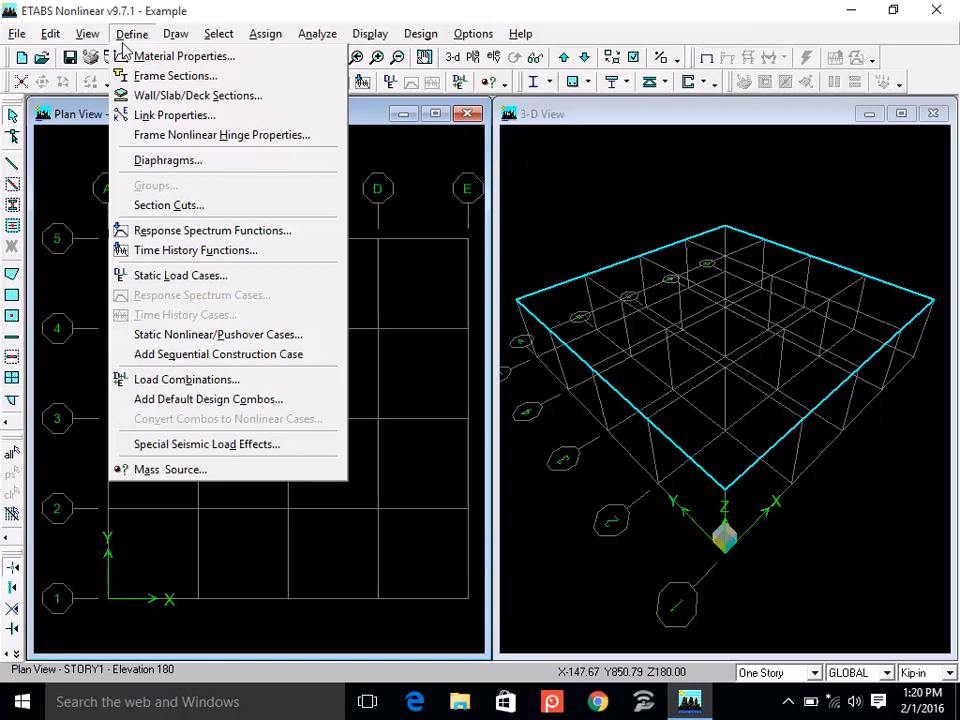
left_click(181, 60)
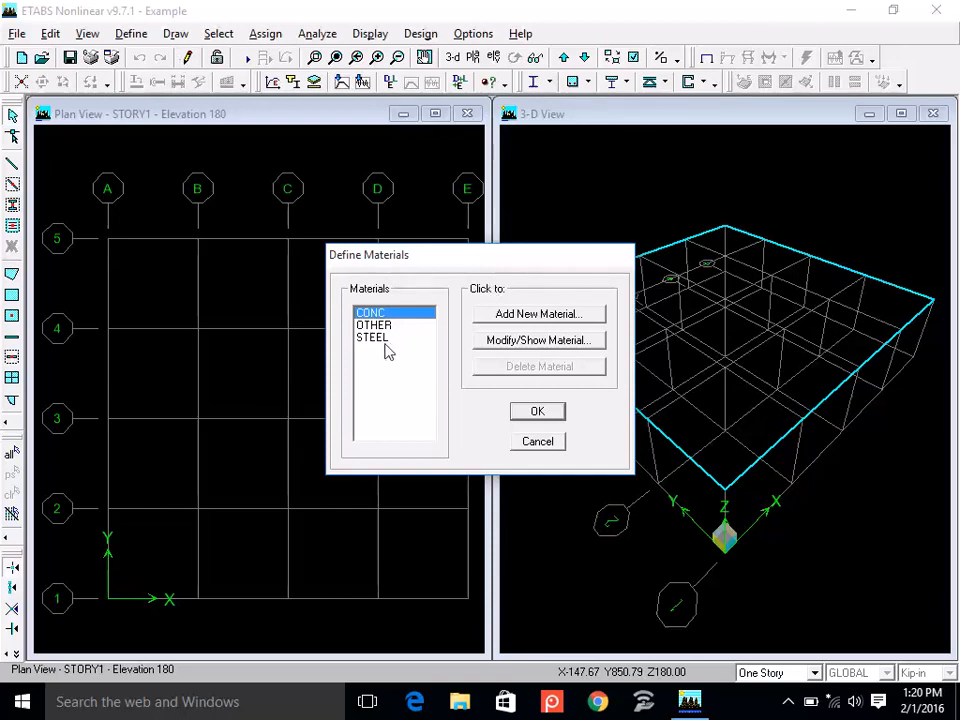
left_click(398, 315)
left_click(398, 326)
left_click(385, 338)
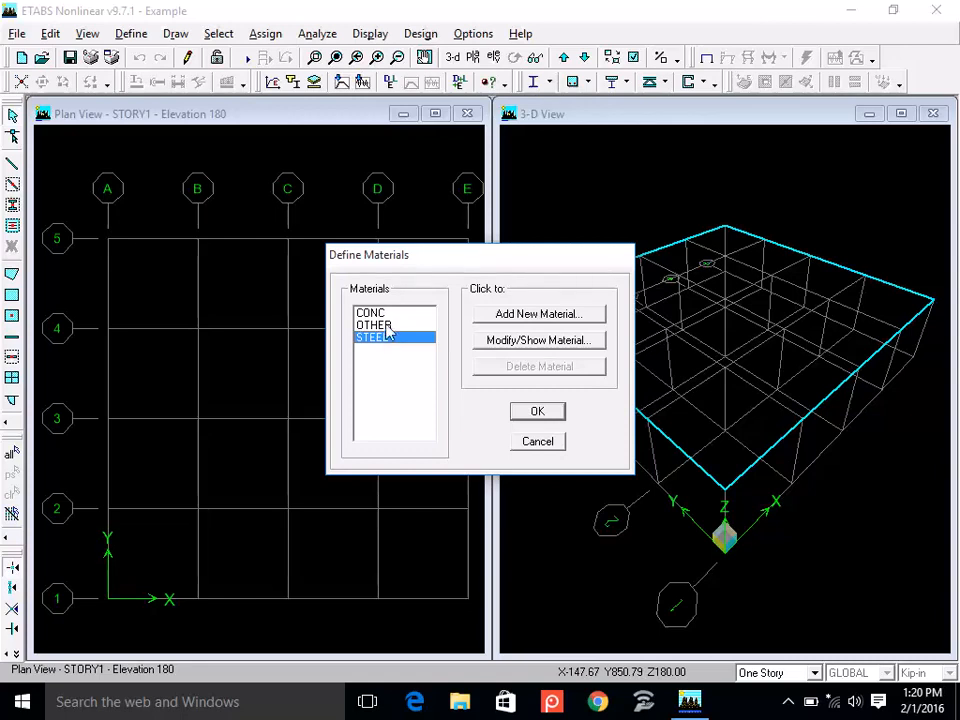
left_click(387, 314)
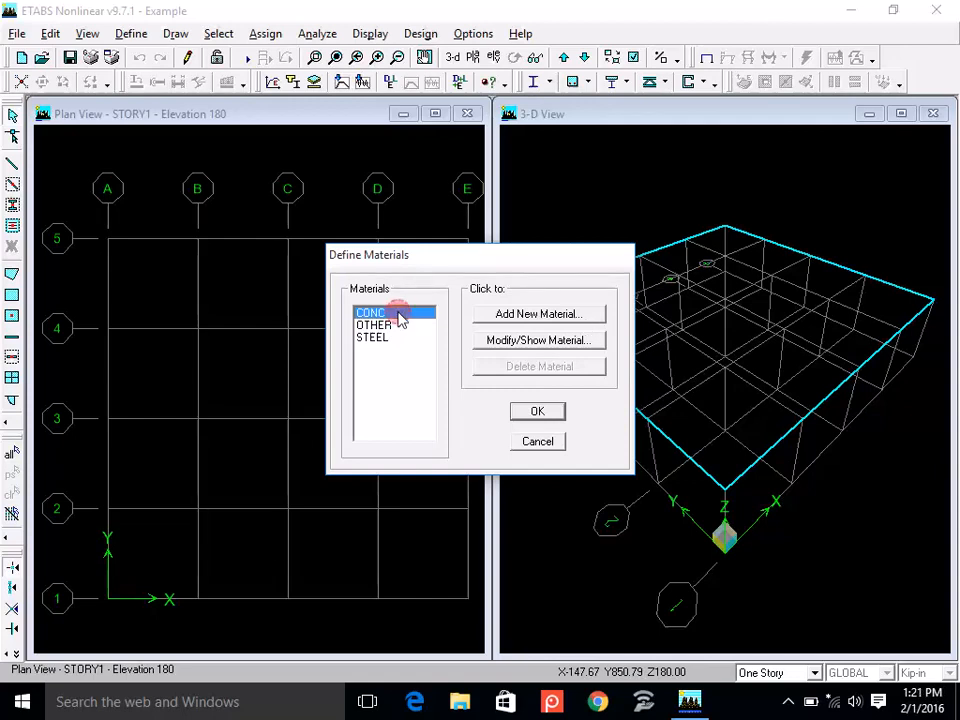
left_click(527, 341)
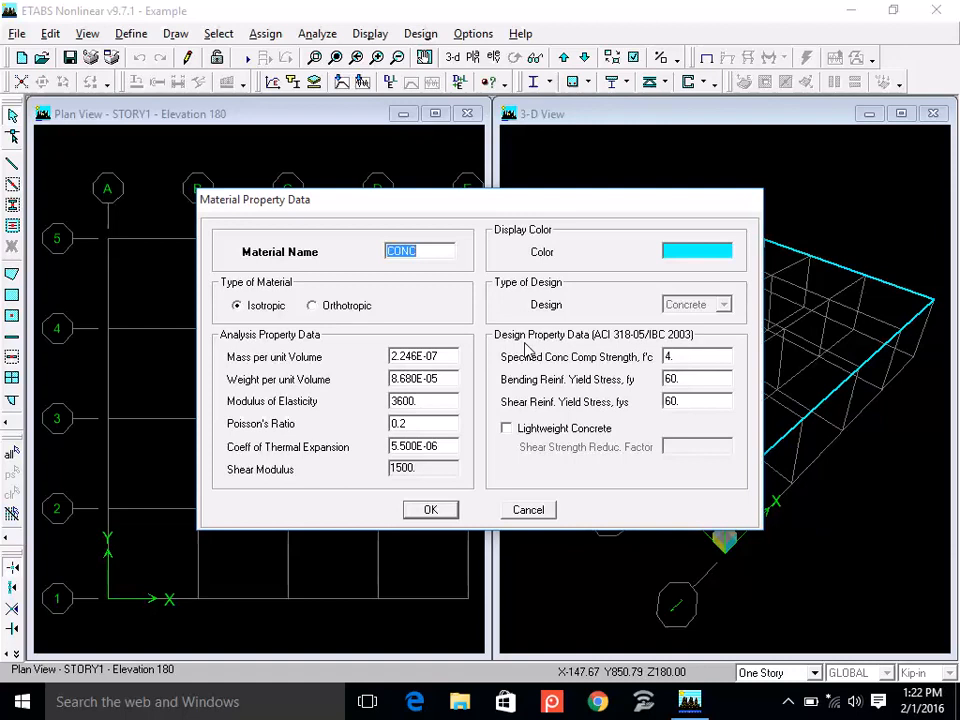
Launch Notepad and start a concrete strength note reading "fc' = 3000".
left_click(20, 703)
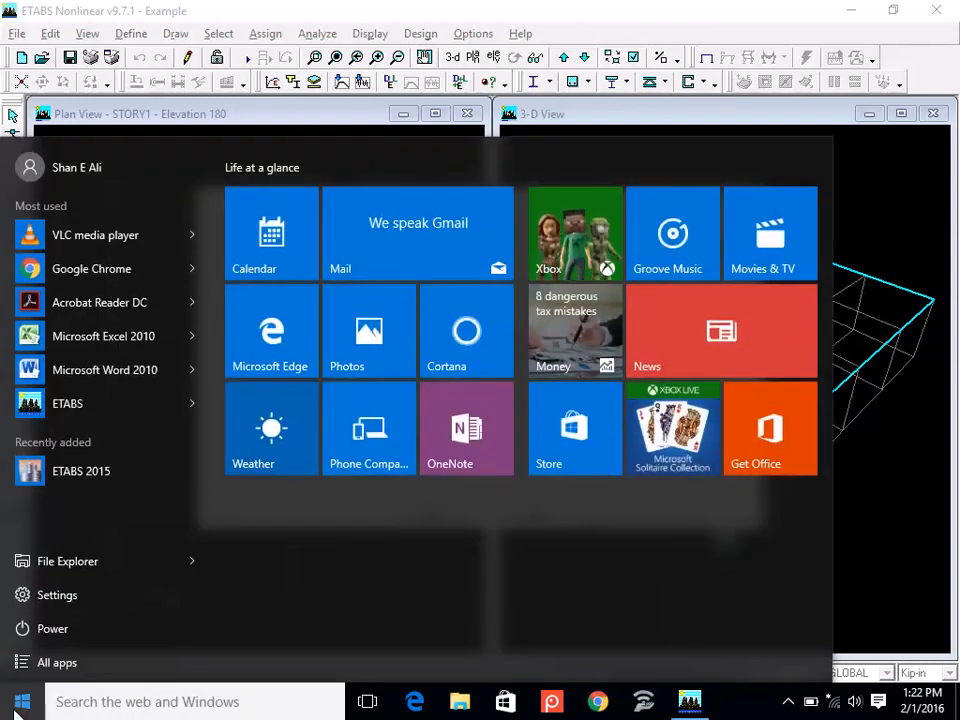
left_click(183, 703)
type("note")
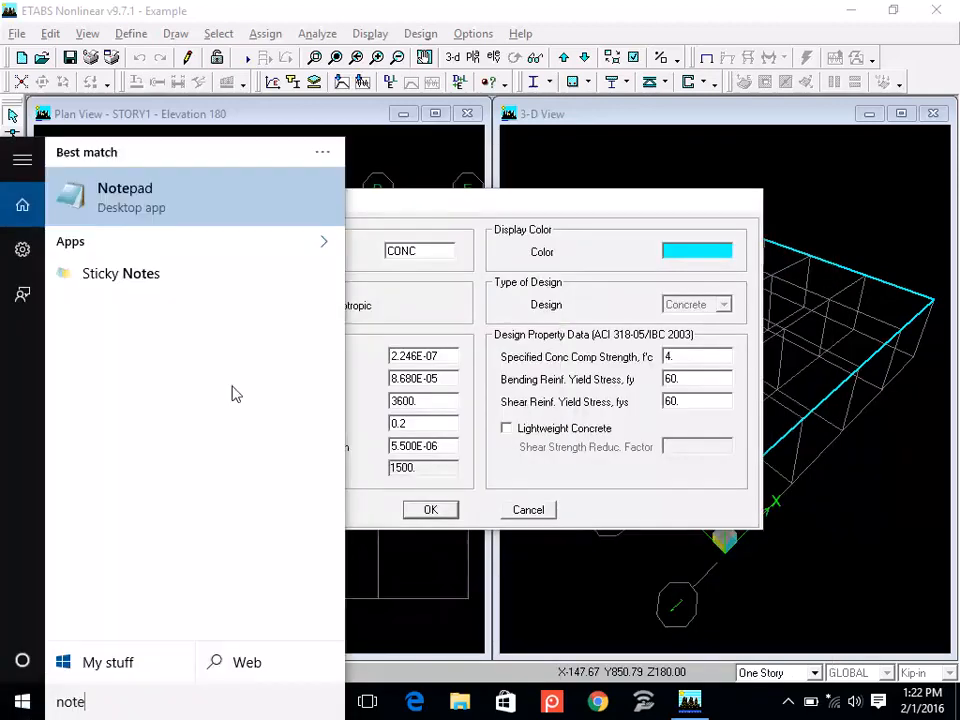
left_click(238, 215)
type("f")
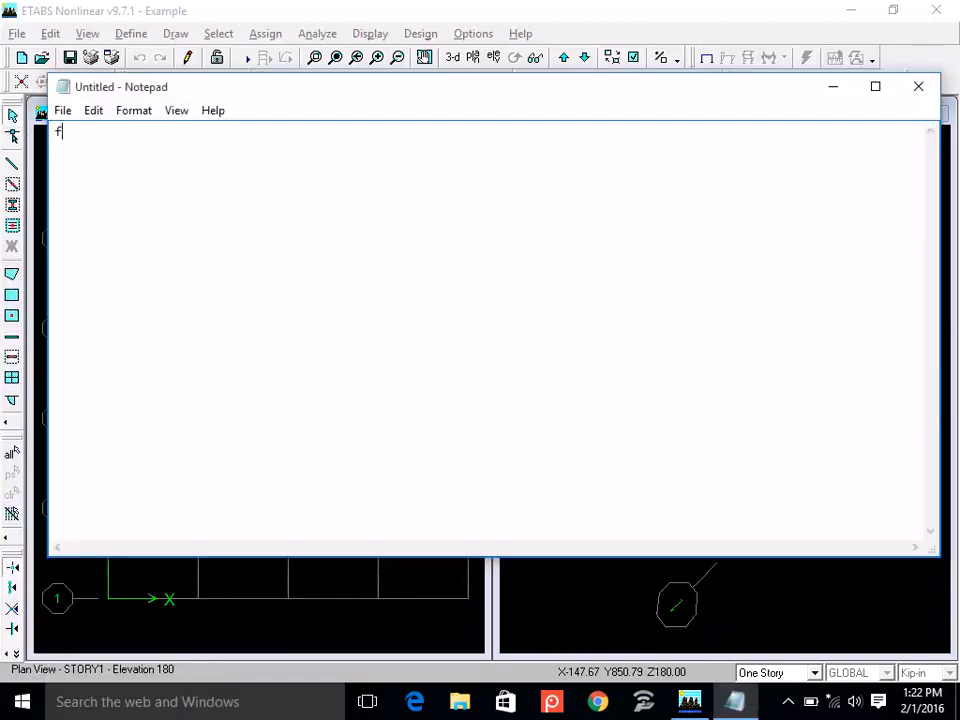
type("c' = 3000")
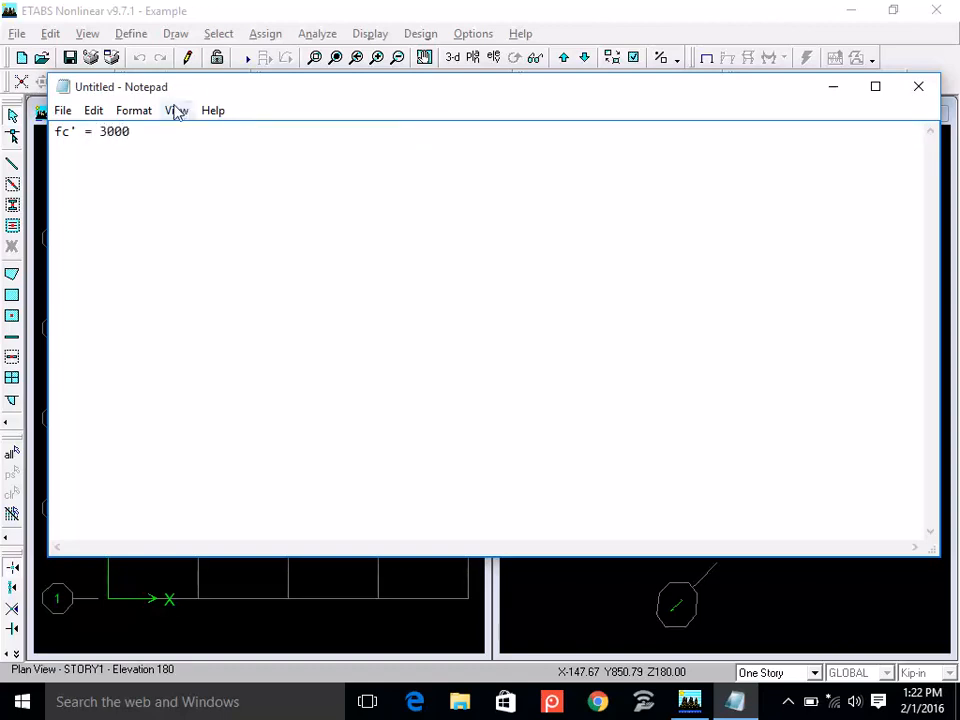
Set the Notepad font size to 26 so the note is easier to read.
left_click(125, 115)
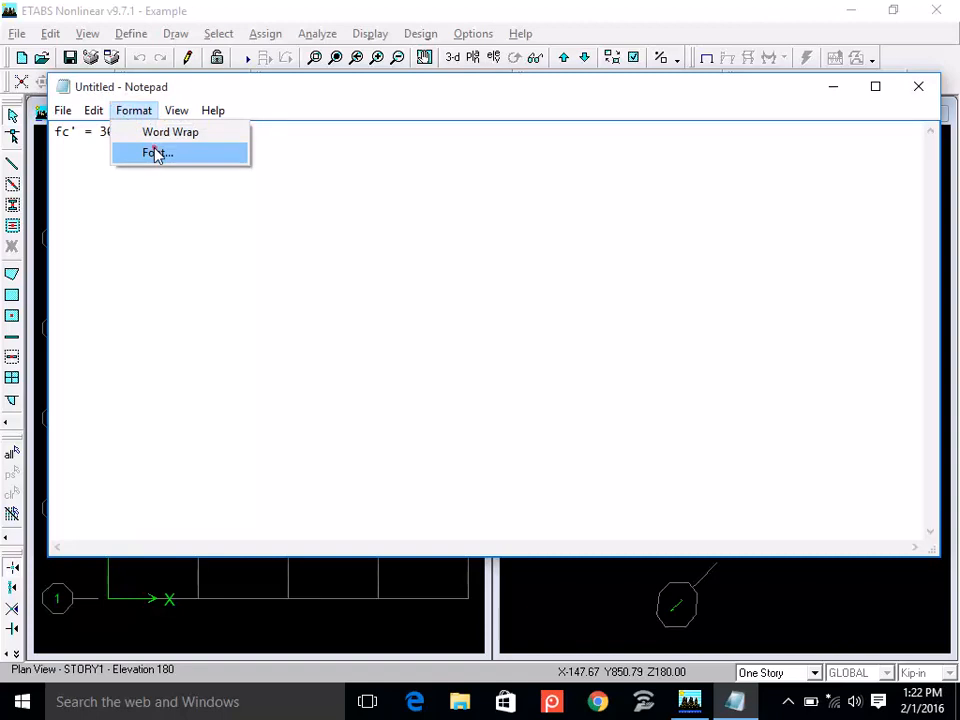
left_click(155, 150)
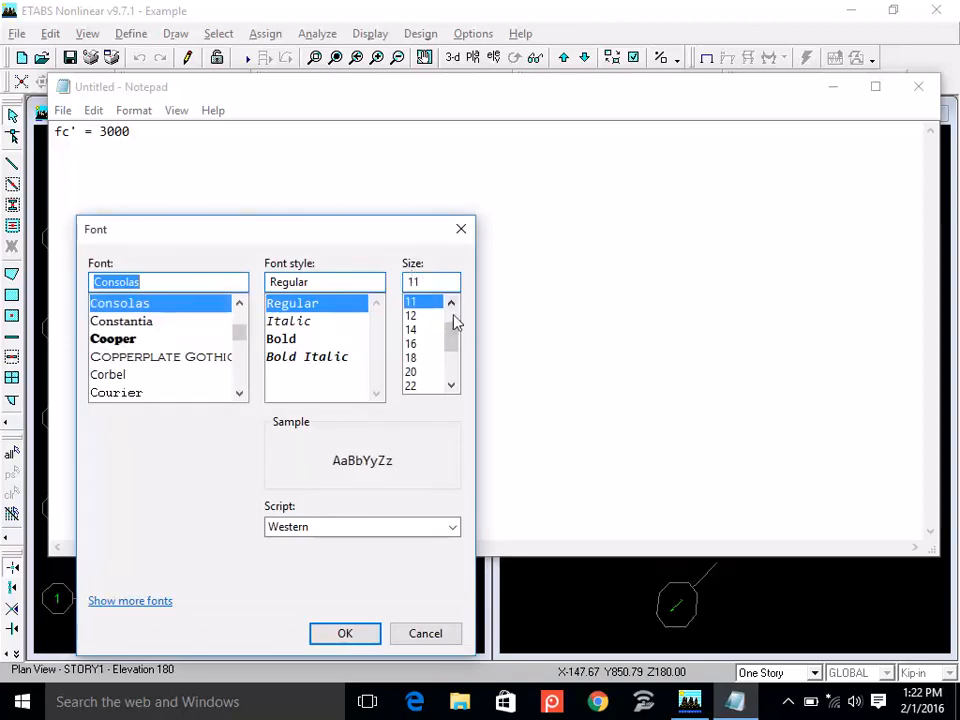
left_click(451, 385)
left_click(451, 385)
left_click(411, 386)
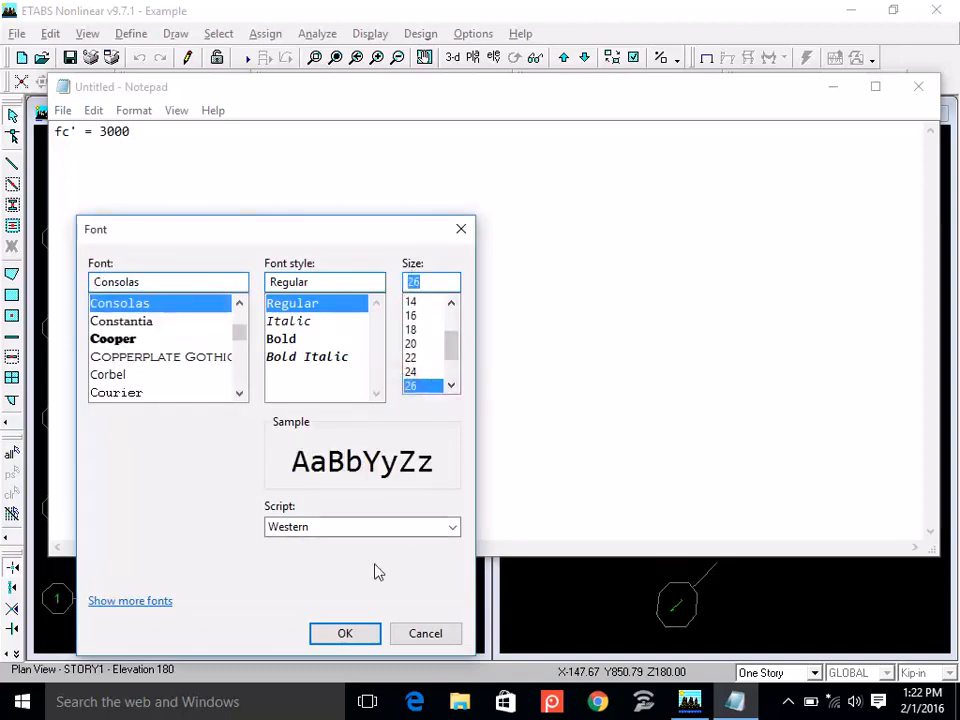
left_click(345, 634)
Extend the concrete strength line with its unit and equivalents, "psi = 3 ksi = 21 MPa".
type("psi = ")
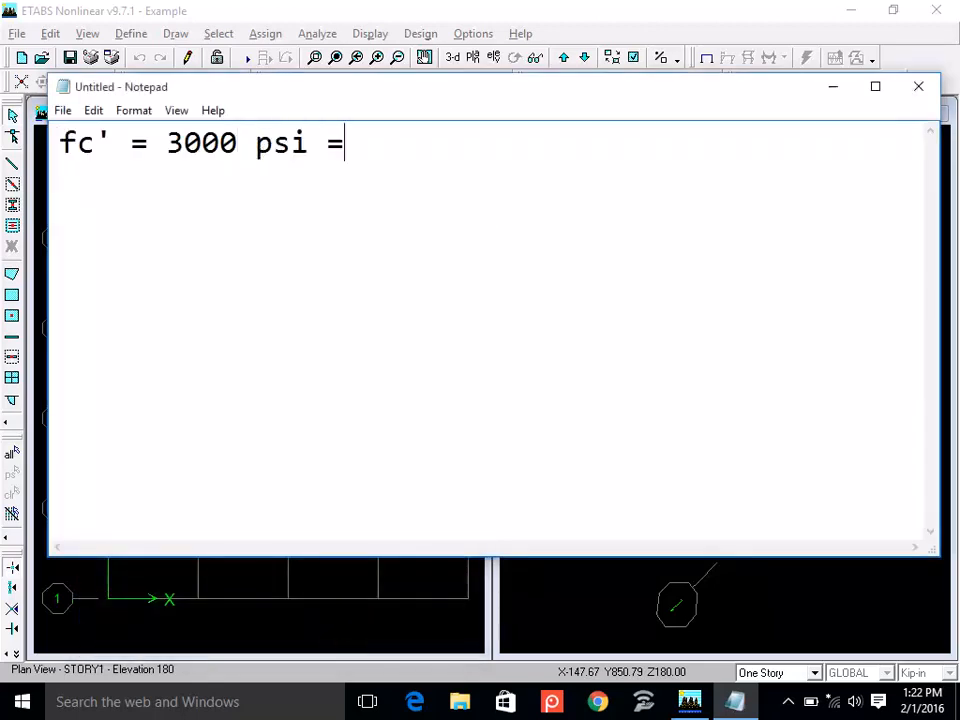
type("3 ksi")
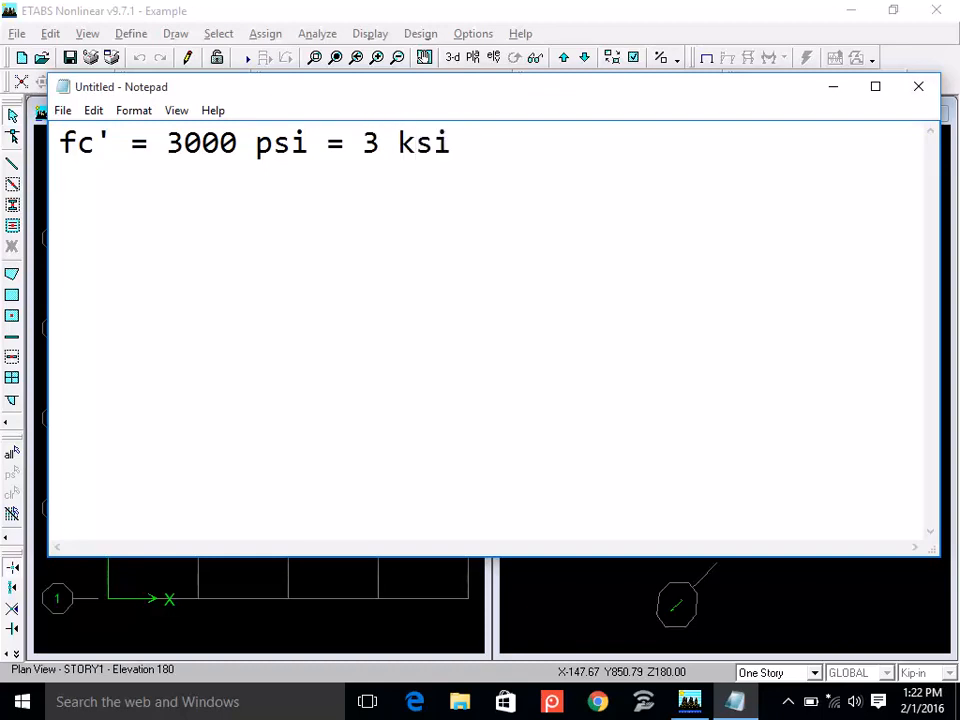
type(" = 21 MPa")
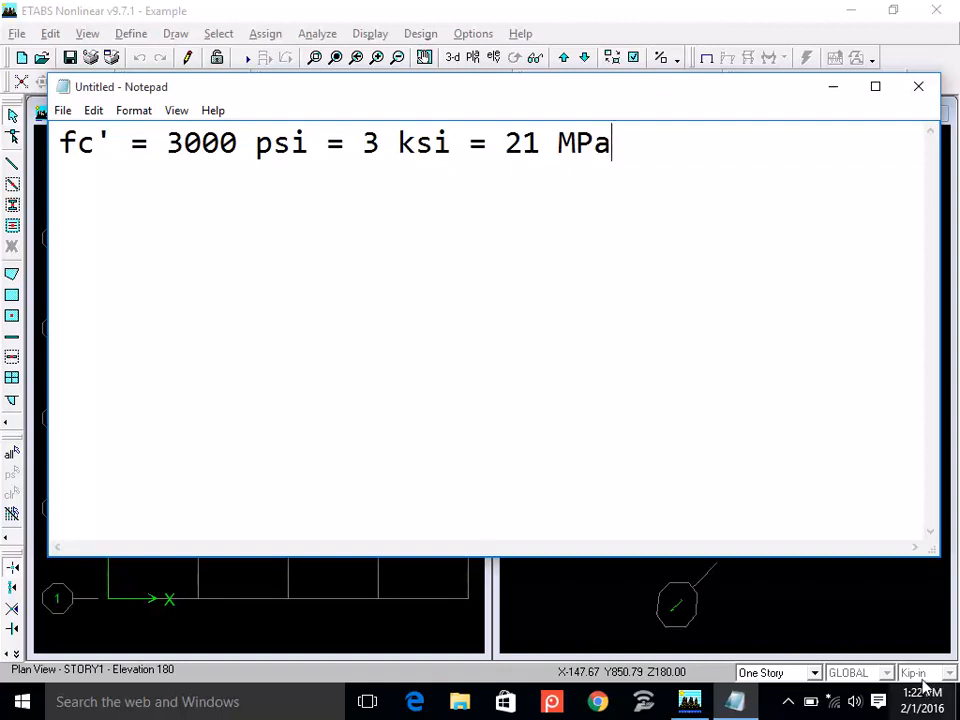
Rewrite the unit ksi in the concrete strength note as kip/in2.
left_click(413, 148)
type("ip")
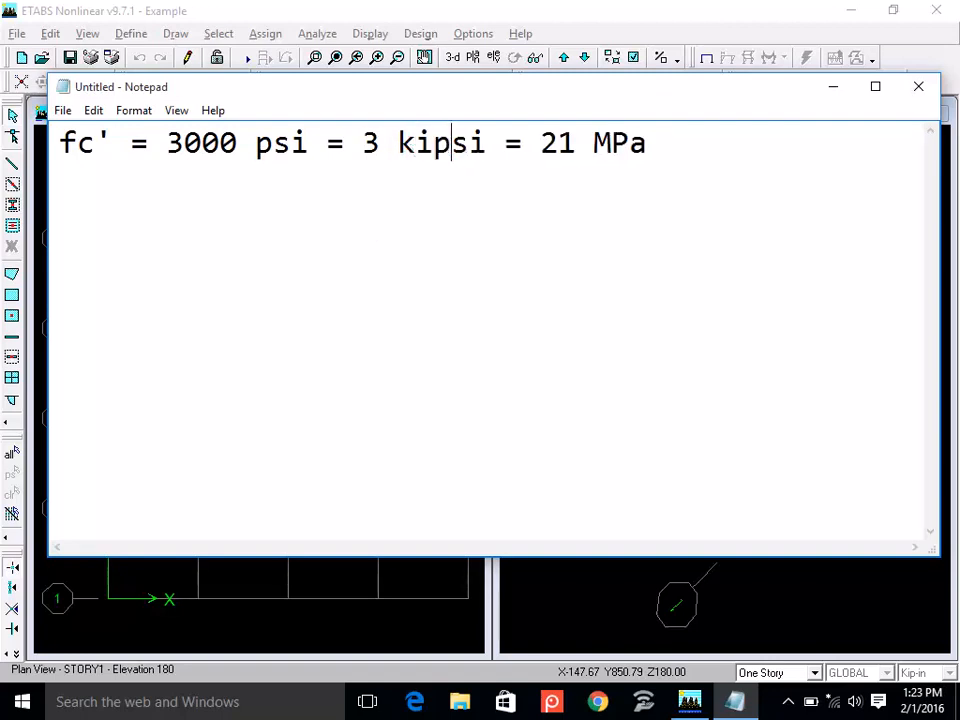
type("/")
key("Delete")
key("Right")
type("n2")
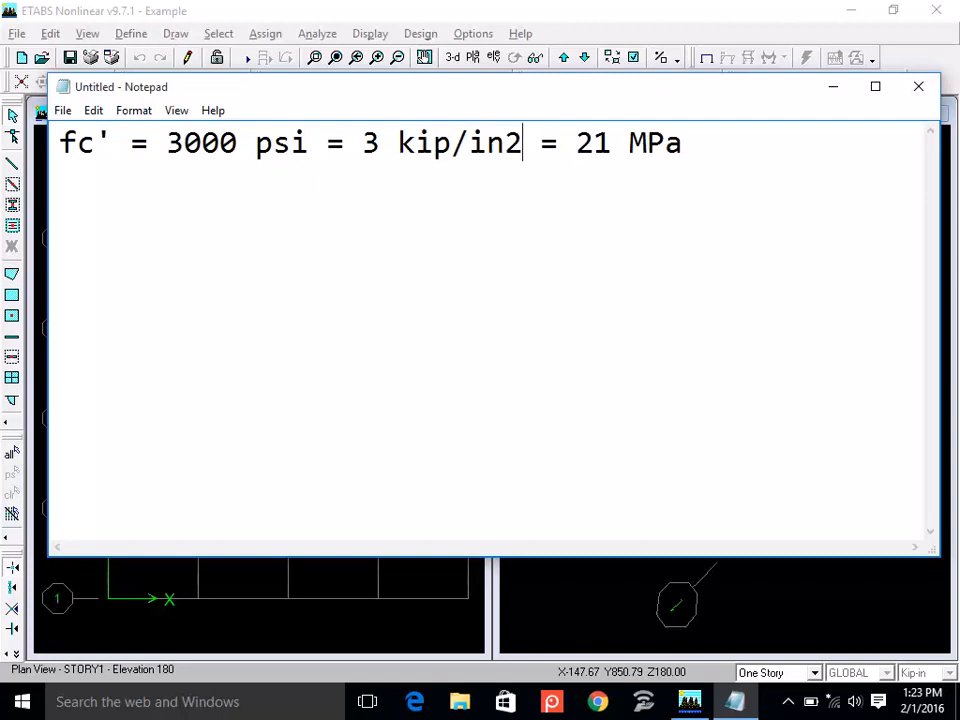
key("Right")
key("Right")
key("Right")
key("Right")
key("Right")
key("Right")
key("Right")
key("Right")
key("Right")
Switch back to ETABS and rename the concrete material to CONC3000.
left_click(616, 606)
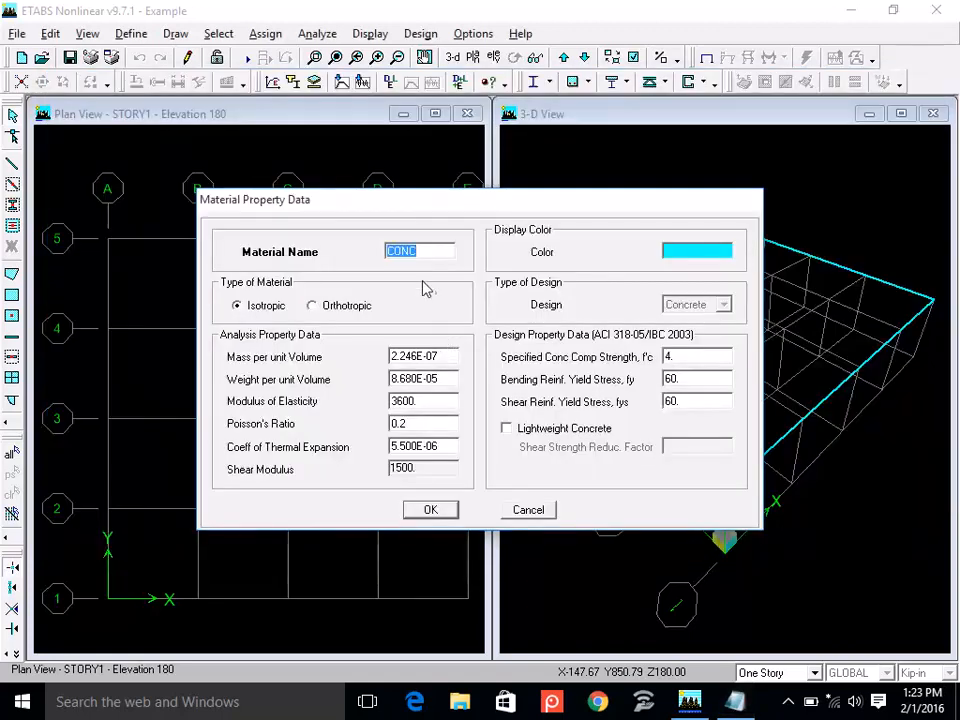
left_click(418, 250)
double_click(418, 250)
type("CO")
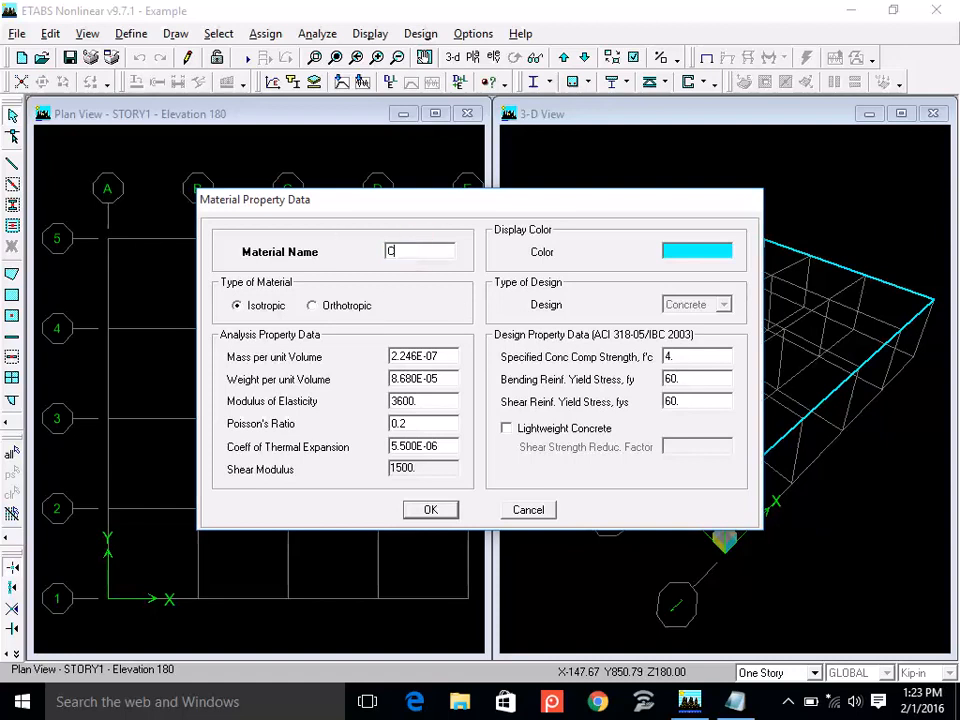
type("NC3000")
Set the specified concrete compressive strength f'c to 3 and review the bending and shear reinforcement yield stresses.
double_click(674, 357)
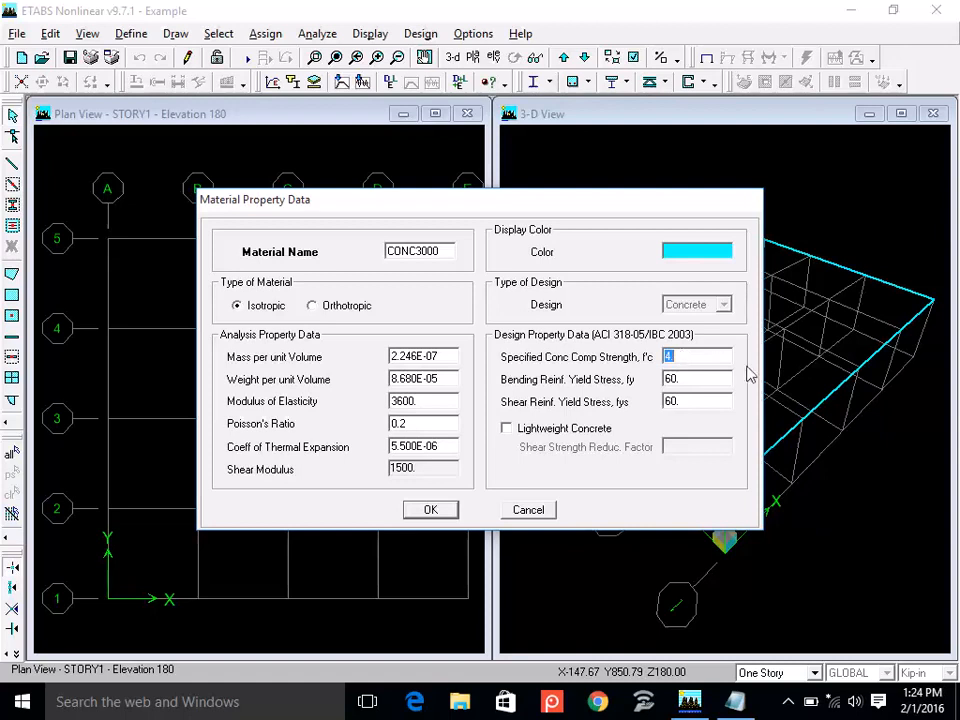
type("3")
double_click(690, 379)
double_click(691, 400)
left_click_drag(681, 379, 666, 379)
double_click(688, 400)
Review the mass and weight per unit volume and set the concrete's modulus of elasticity to 3122.
double_click(416, 357)
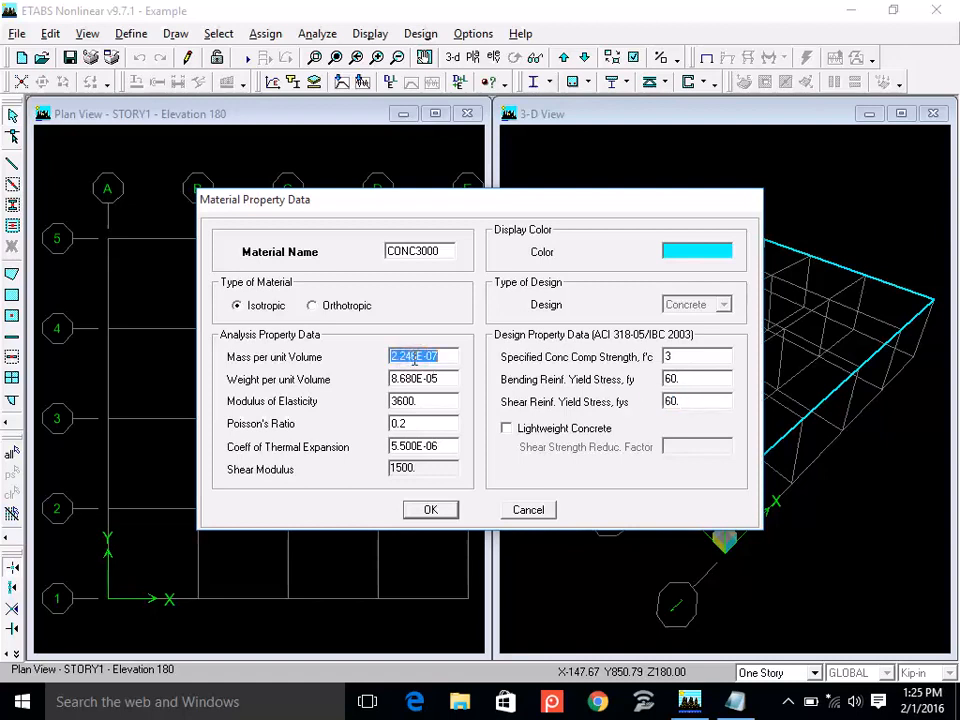
double_click(415, 379)
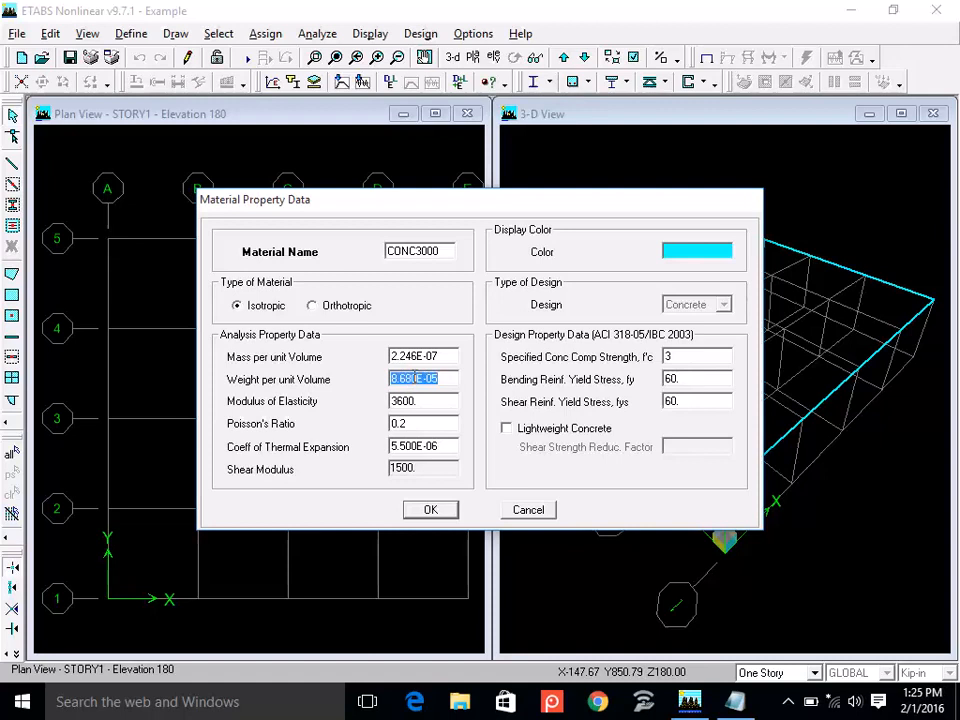
double_click(422, 403)
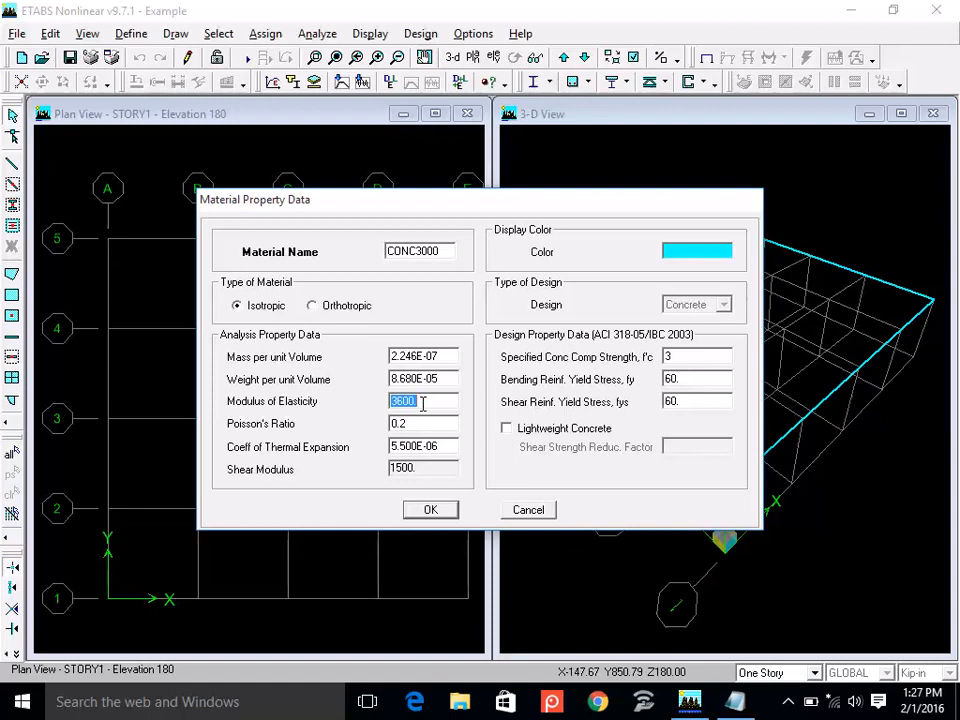
left_click(423, 404)
key("BackSpace")
key("BackSpace")
key("BackSpace")
key("BackSpace")
type("122")
Shorten the material name to CONC3 and accept the material definition.
double_click(452, 252)
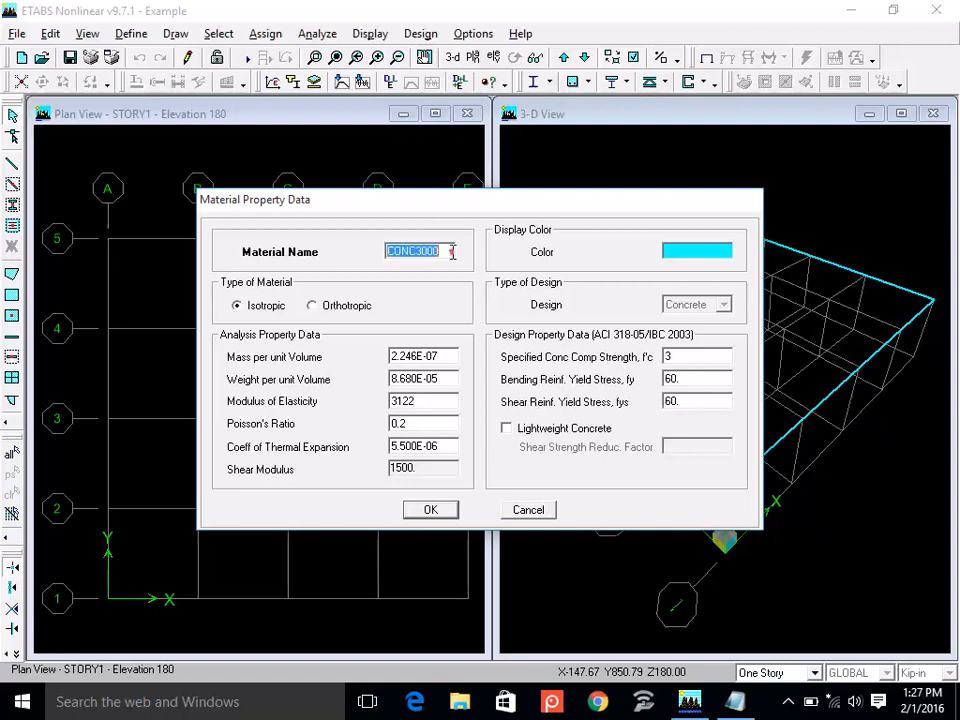
left_click(452, 252)
key("BackSpace")
key("BackSpace")
key("BackSpace")
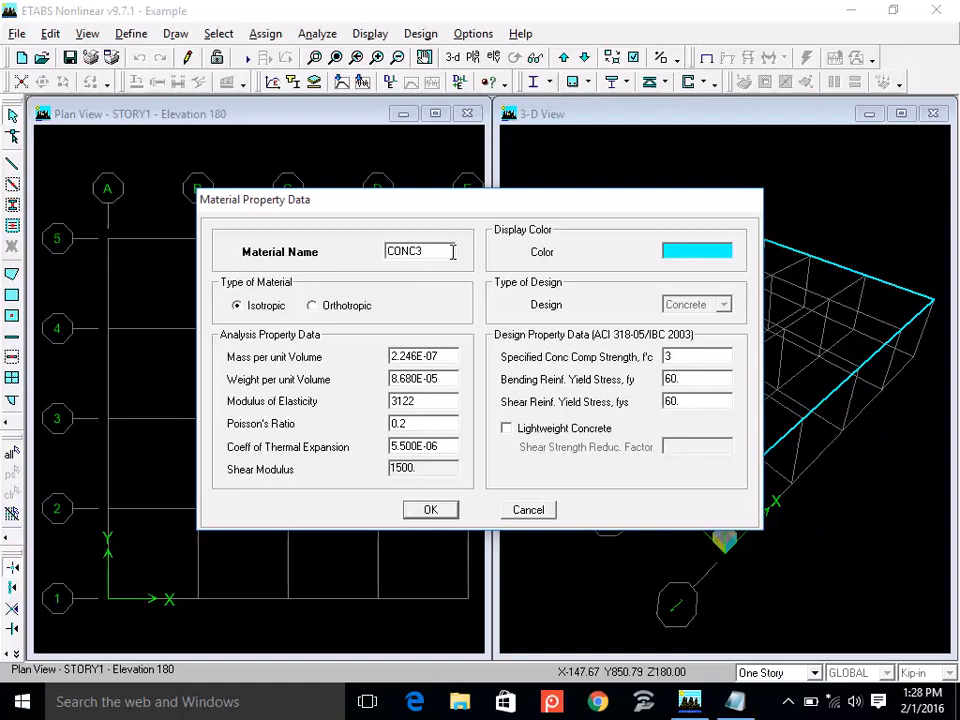
left_click(430, 511)
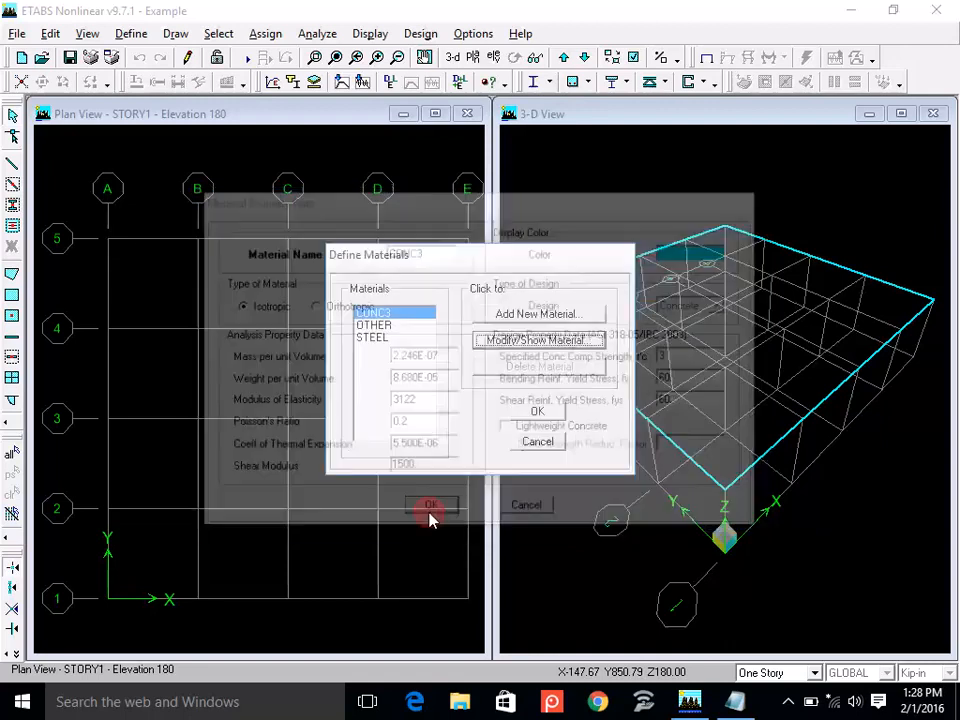
left_click(552, 412)
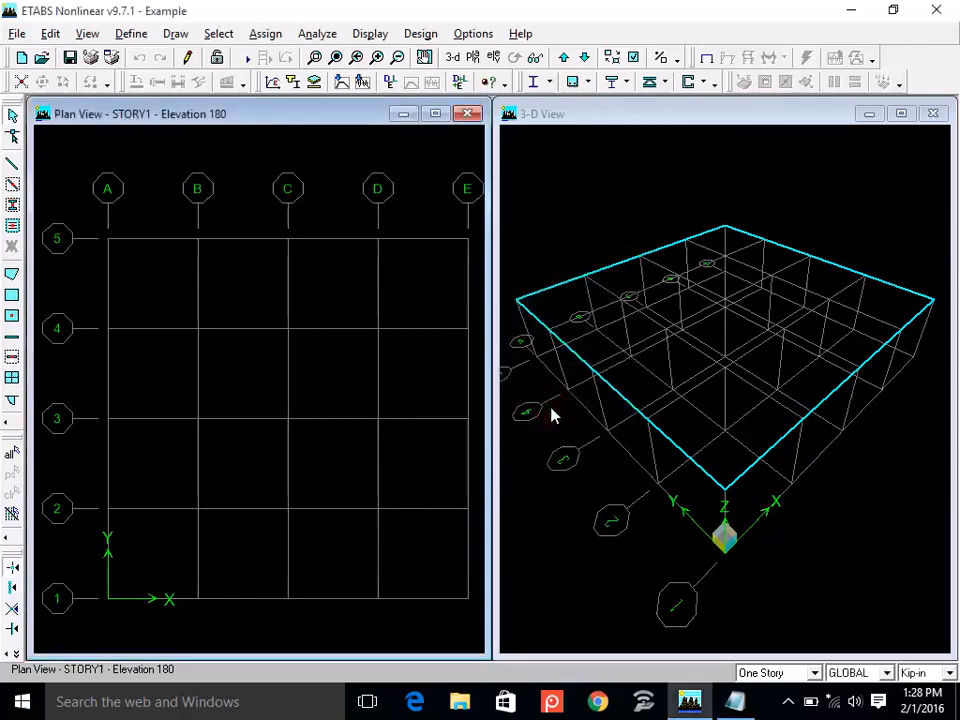
Switch to Notepad and add the line "Beams = 9" x 15"" below the concrete strength, leaving a blank line between.
left_click(124, 36)
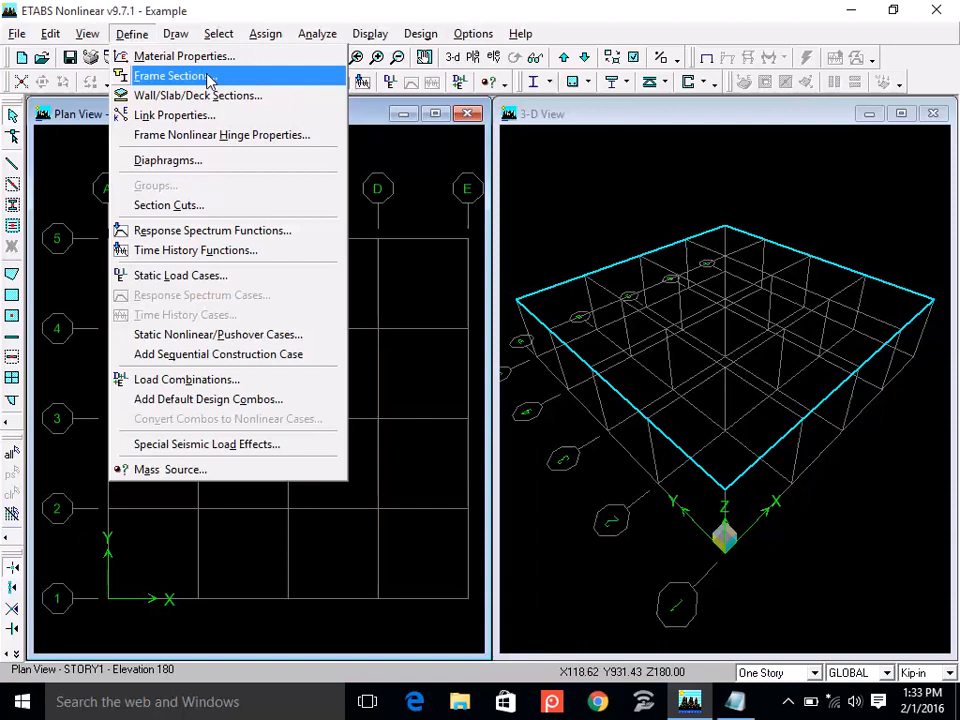
left_click(752, 703)
key("Return")
key("Return")
type("Beams")
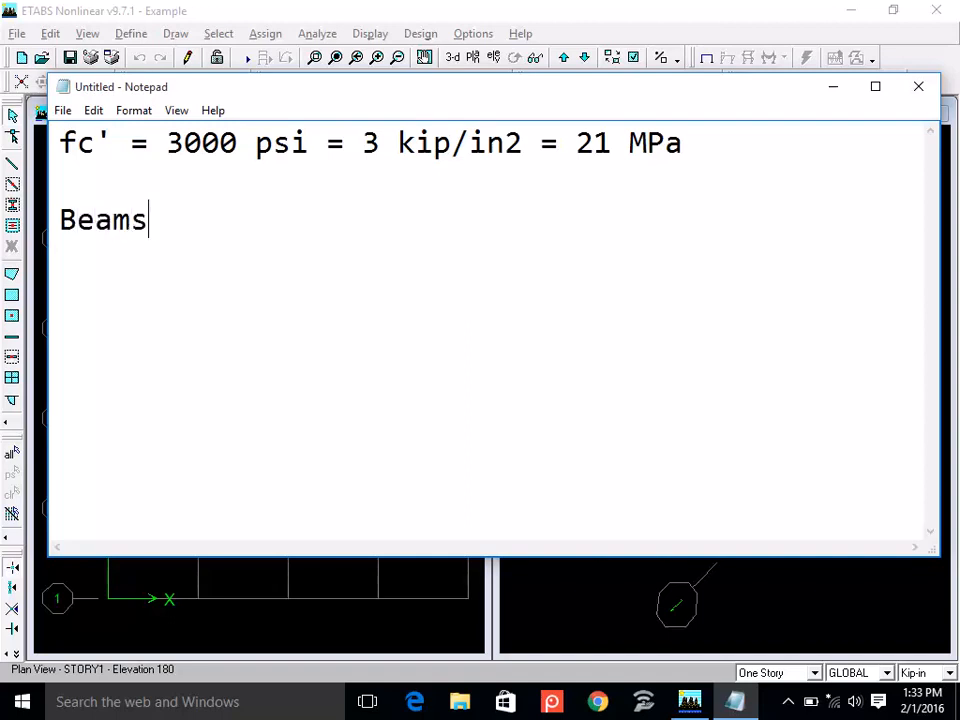
type(" = 9\" ")
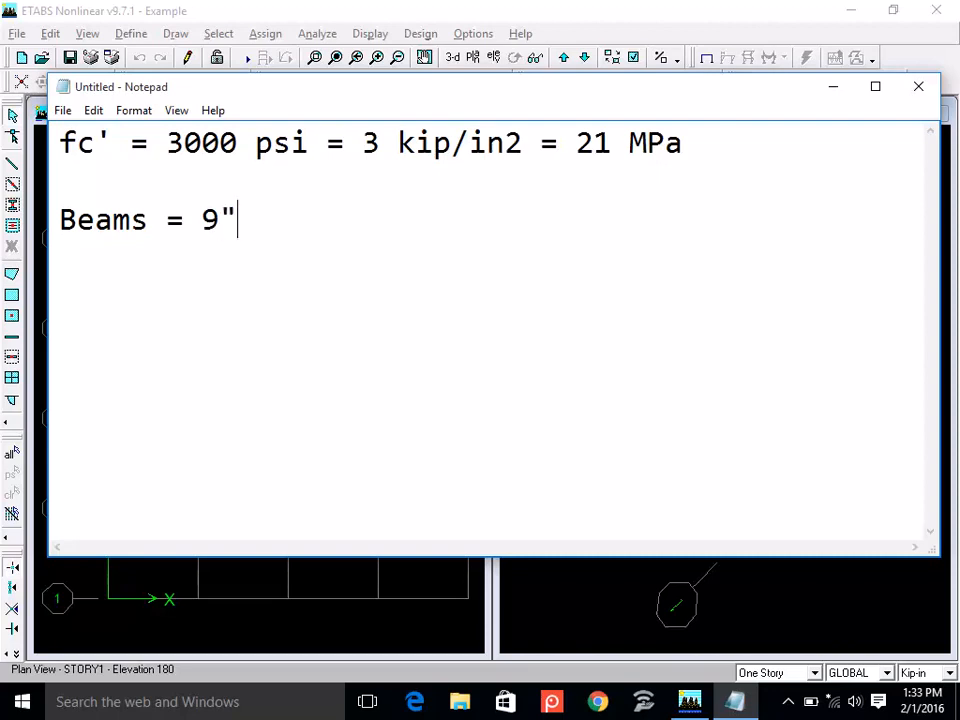
type("x 15\"")
Add a second beam size, 9" x 18", on a new line aligned under the first size.
key("Return")
key("Tab")
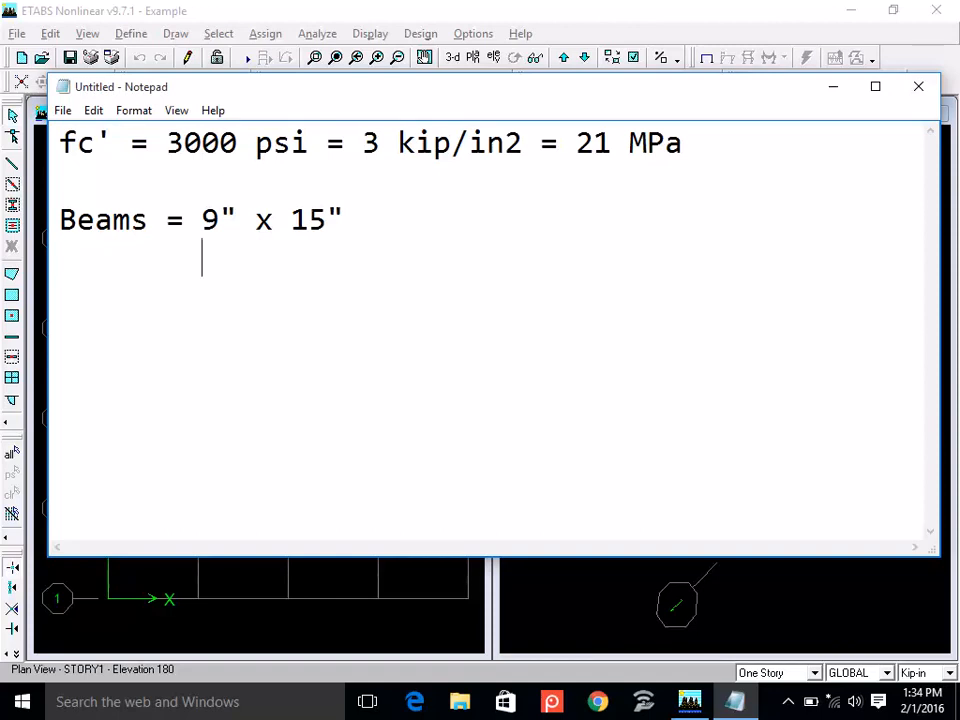
type("9\" x 18\"")
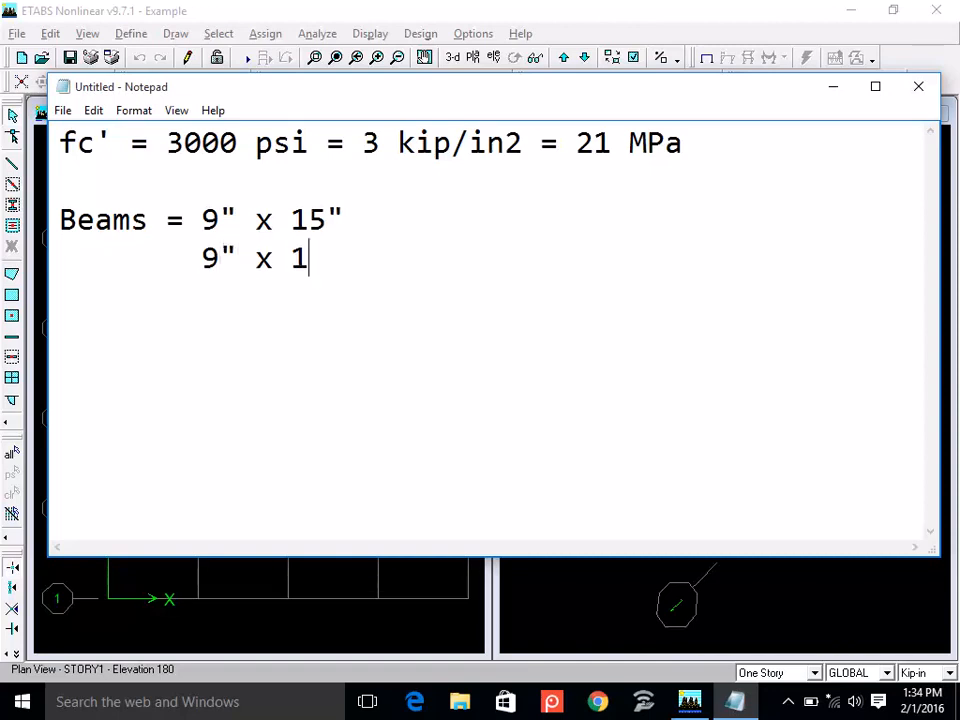
Add the beam sizes 12" x 15" and 12" x 18" on separate aligned lines at the end of the list.
key("Return")
key("Tab")
type("12")
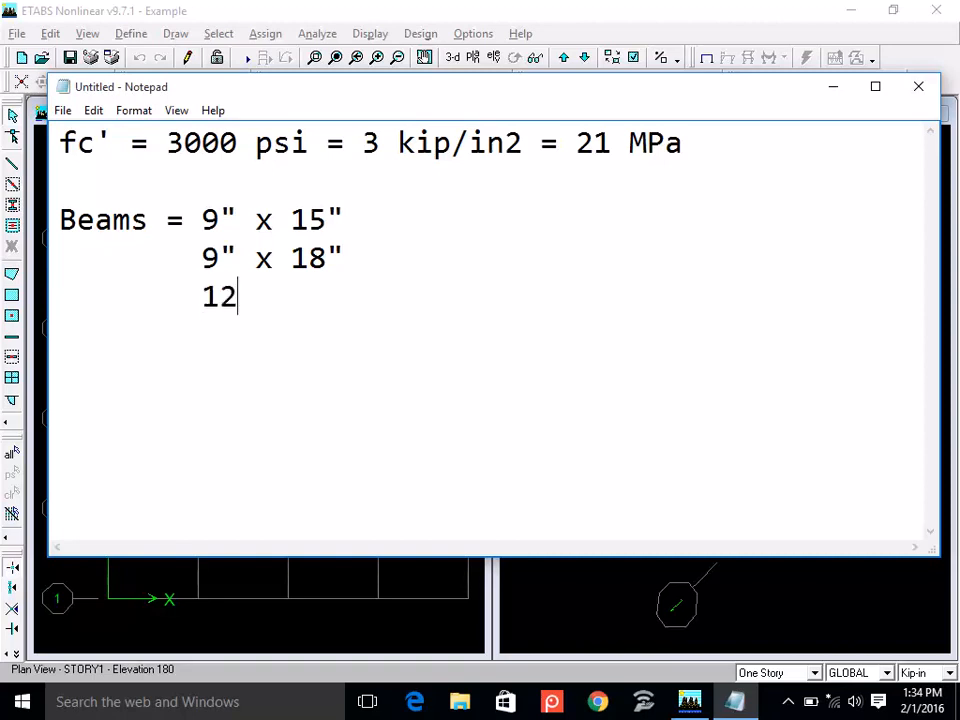
type("\" x 15\"")
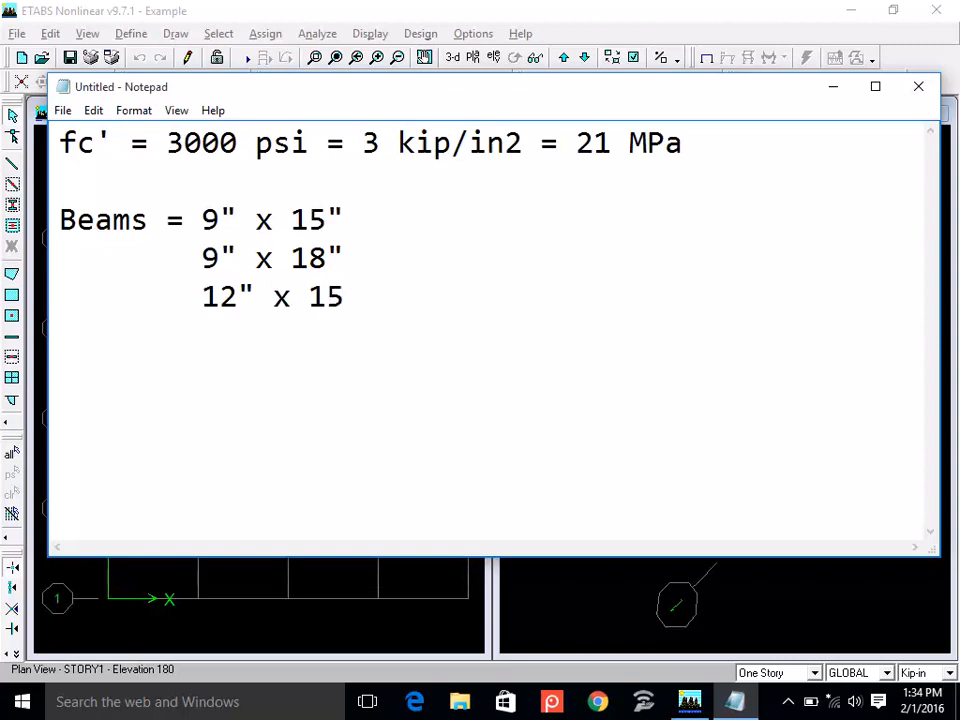
key("Return")
key("Tab")
type("12\" x ")
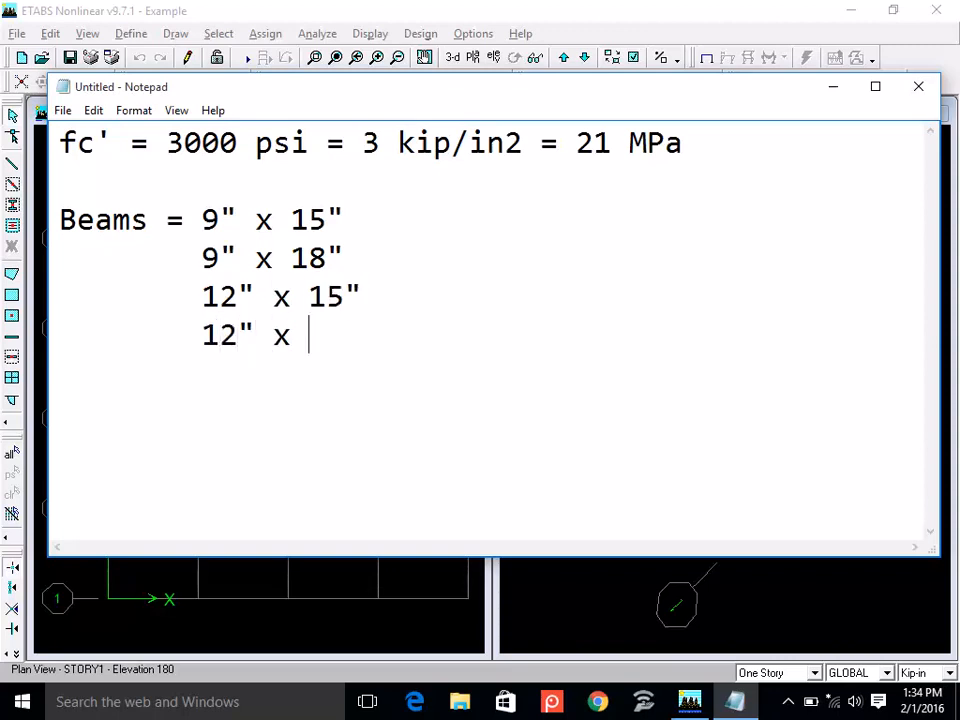
type("18\"")
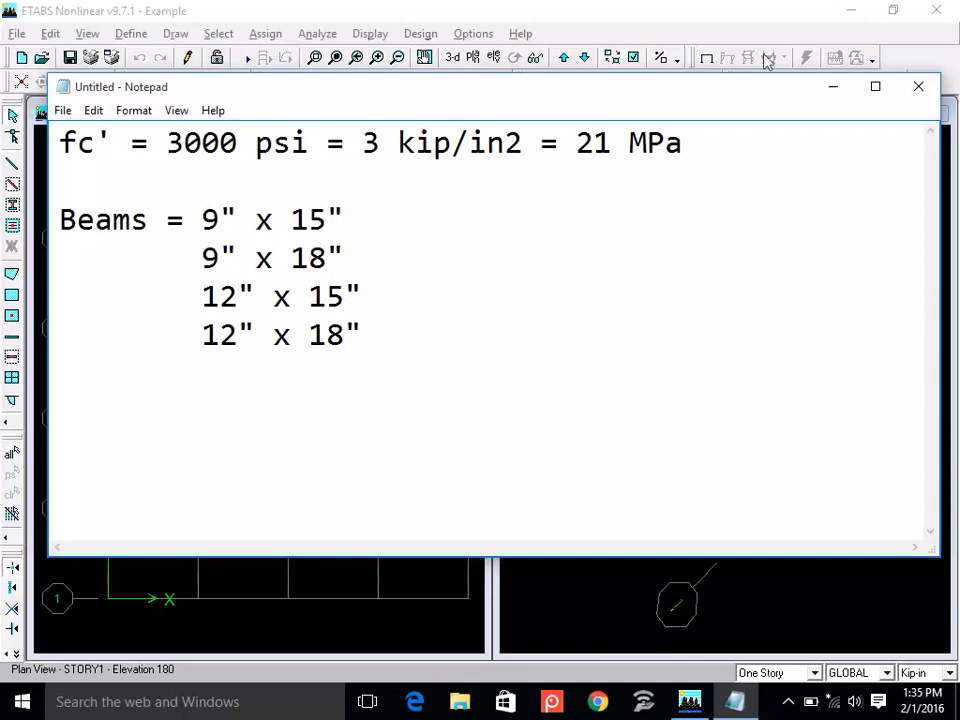
Switch to ETABS and open the frame section definitions.
left_click(789, 11)
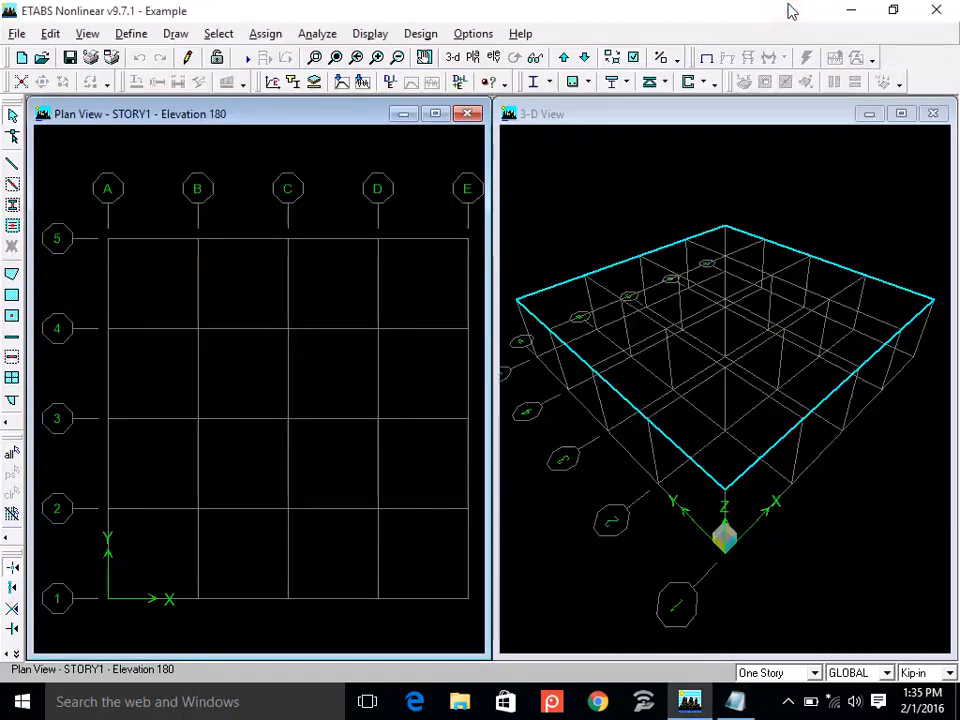
left_click(125, 34)
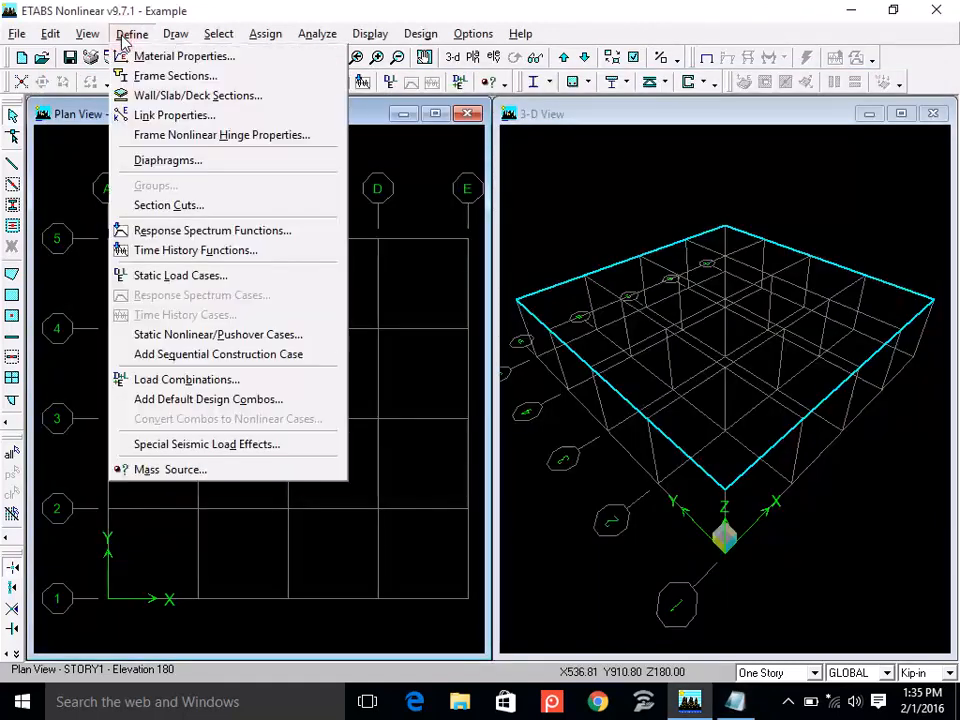
left_click(224, 84)
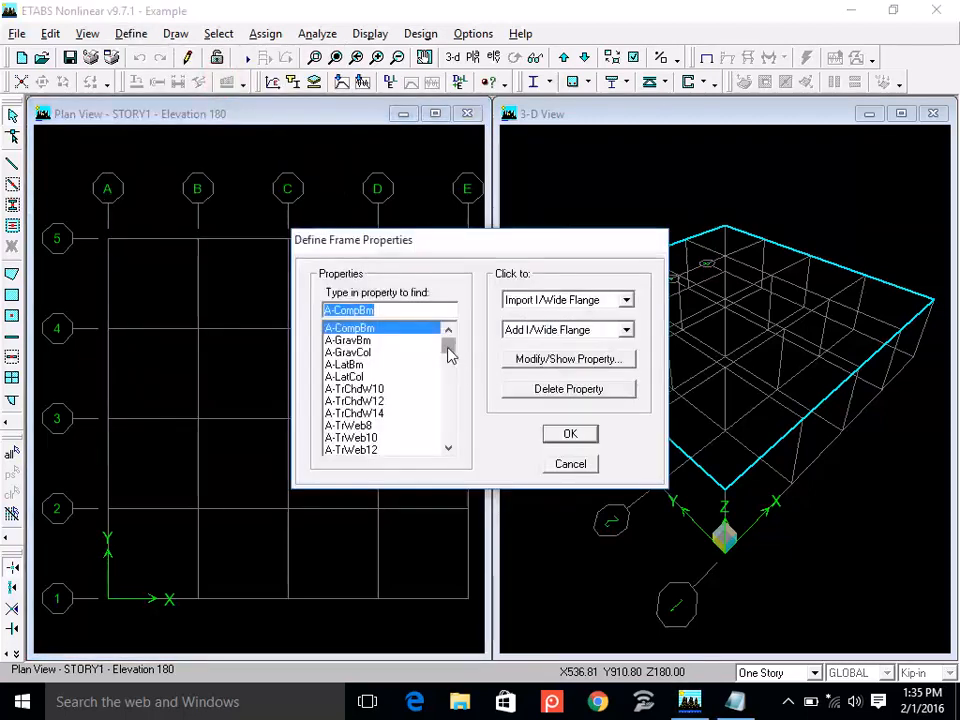
Examine the predefined steel sections in the frame properties list, including the W10 and W12 shapes.
left_click_drag(390, 330, 418, 388)
left_click_drag(450, 350, 454, 379)
left_click(336, 365)
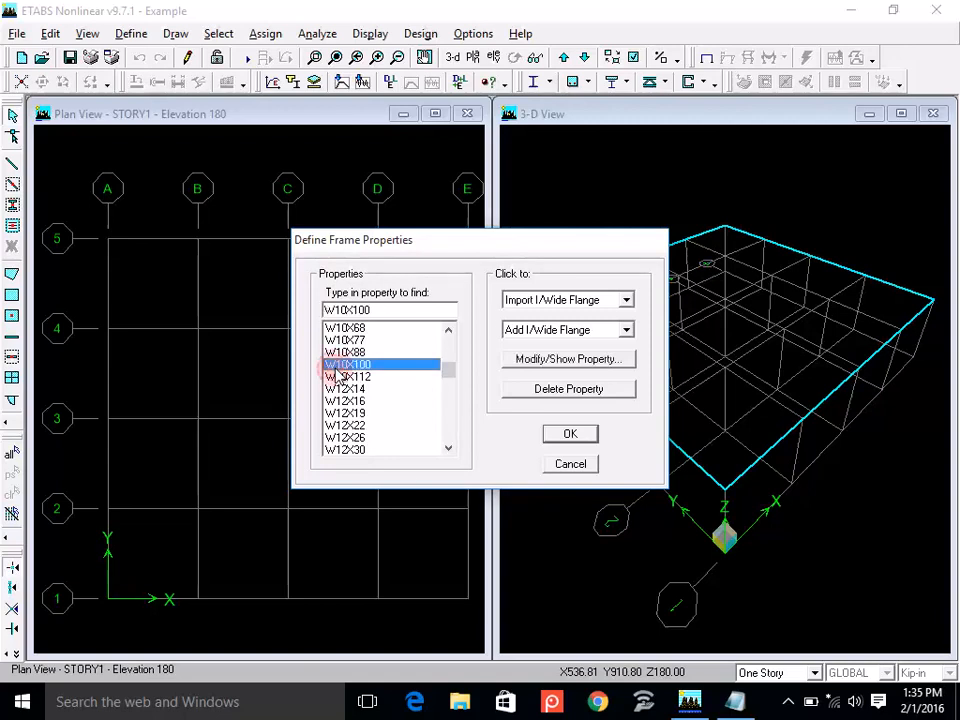
key("Down")
key("Down")
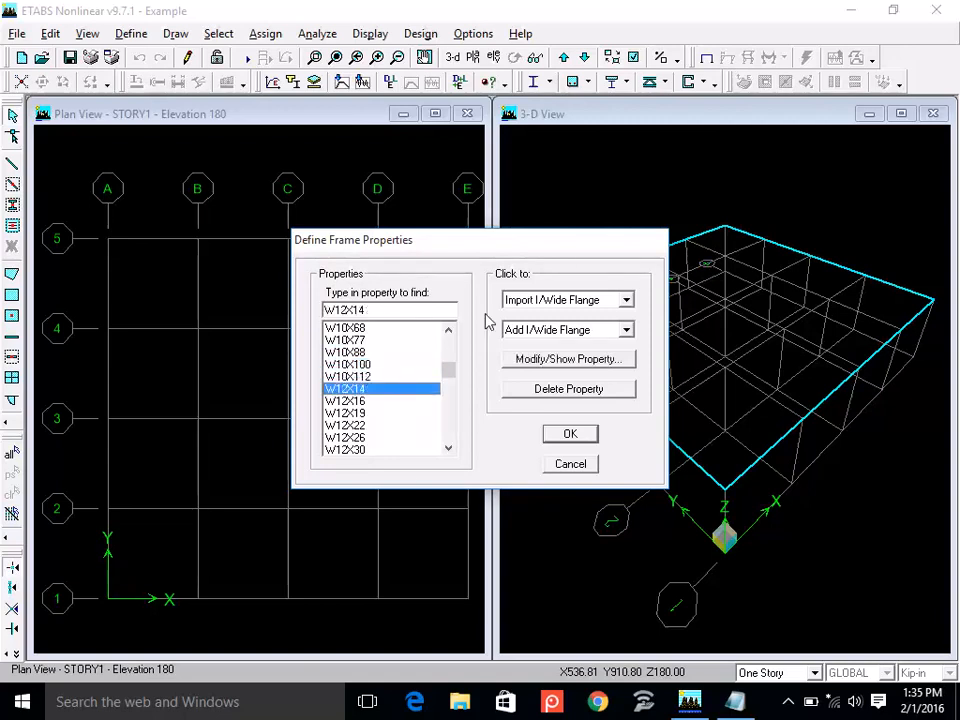
key("Down")
key("Down")
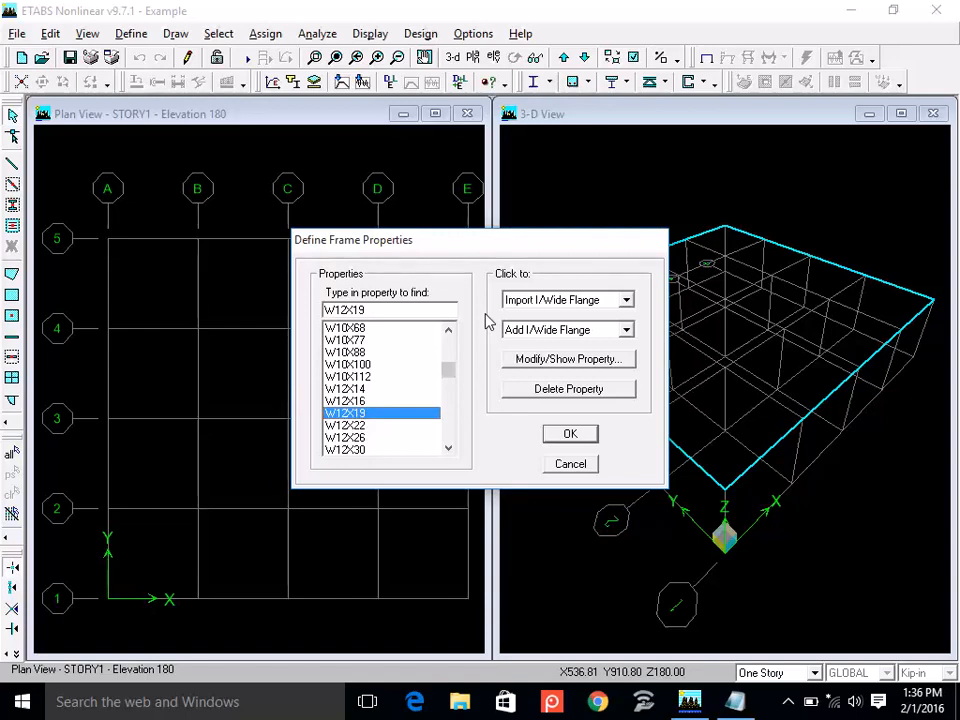
Delete all predefined frame sections except W44X335.
left_click_drag(456, 373, 456, 336)
left_click_drag(344, 340, 364, 499)
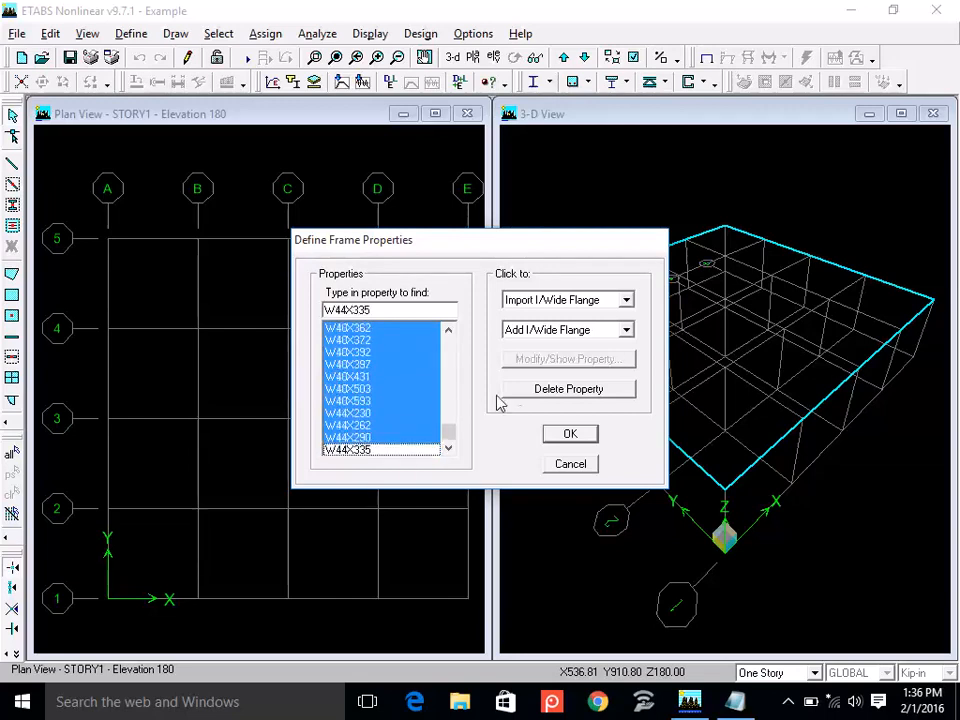
left_click(538, 388)
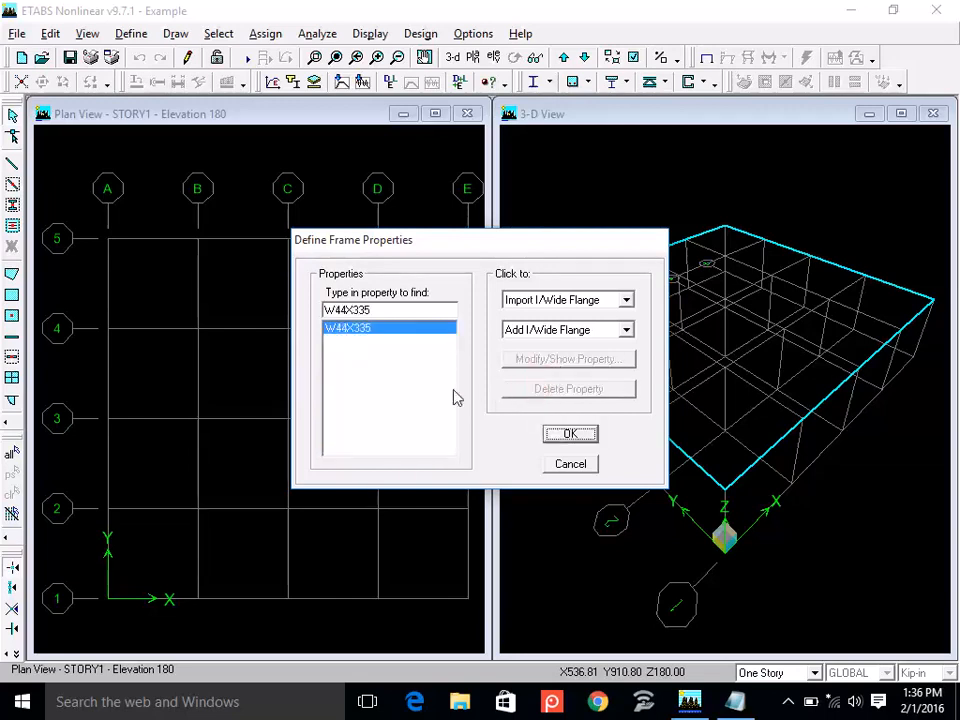
left_click(368, 330)
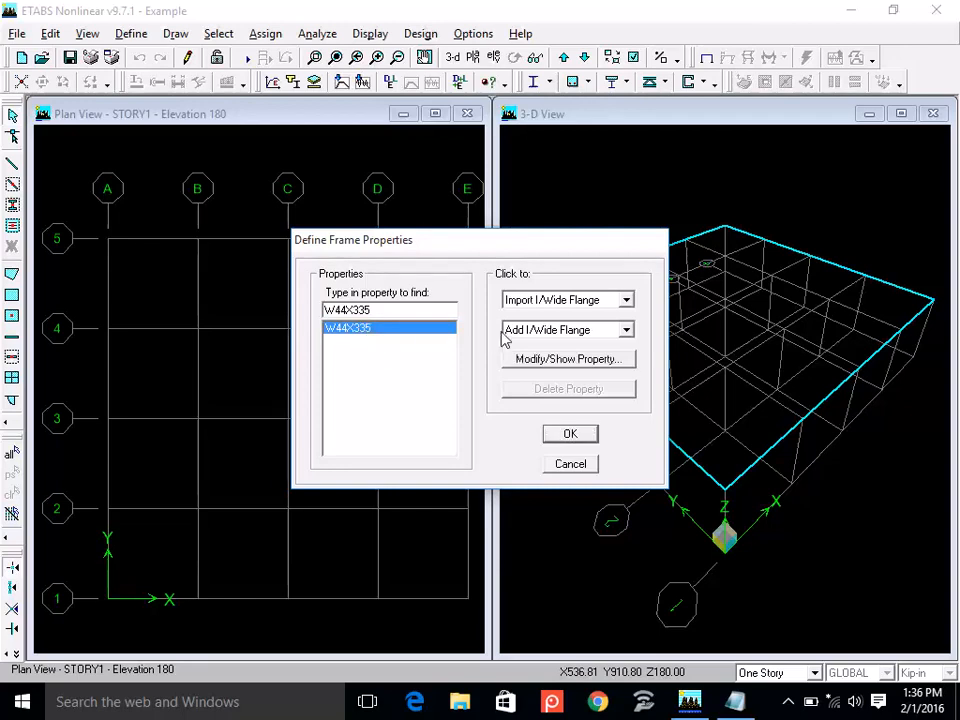
Add a rectangular frame section named BM9X15 and assign it the CONC3 material.
left_click(626, 332)
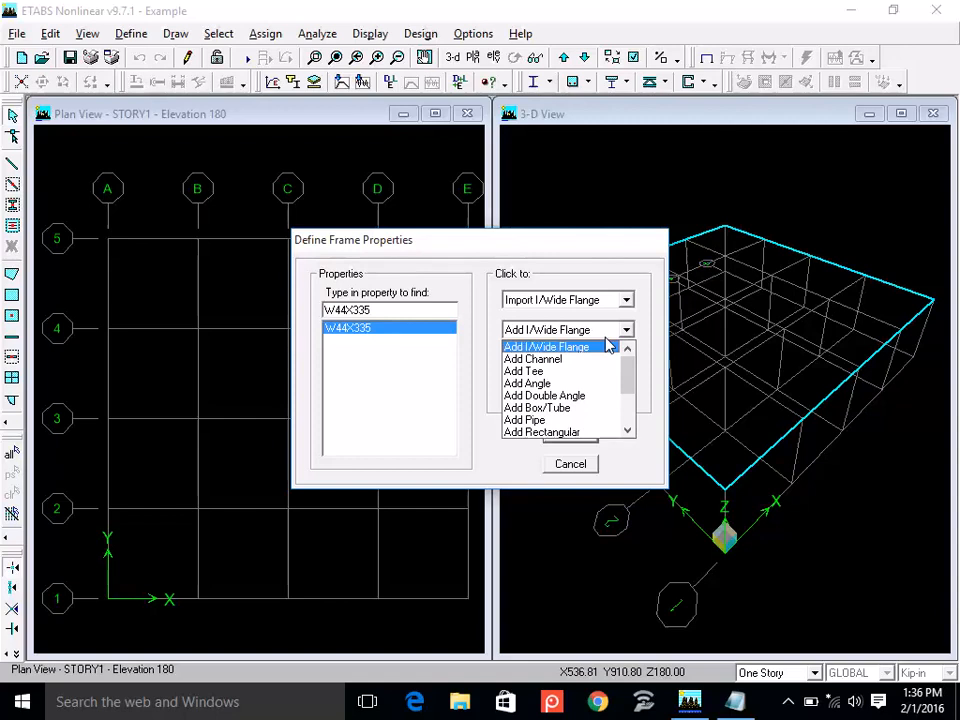
left_click(598, 437)
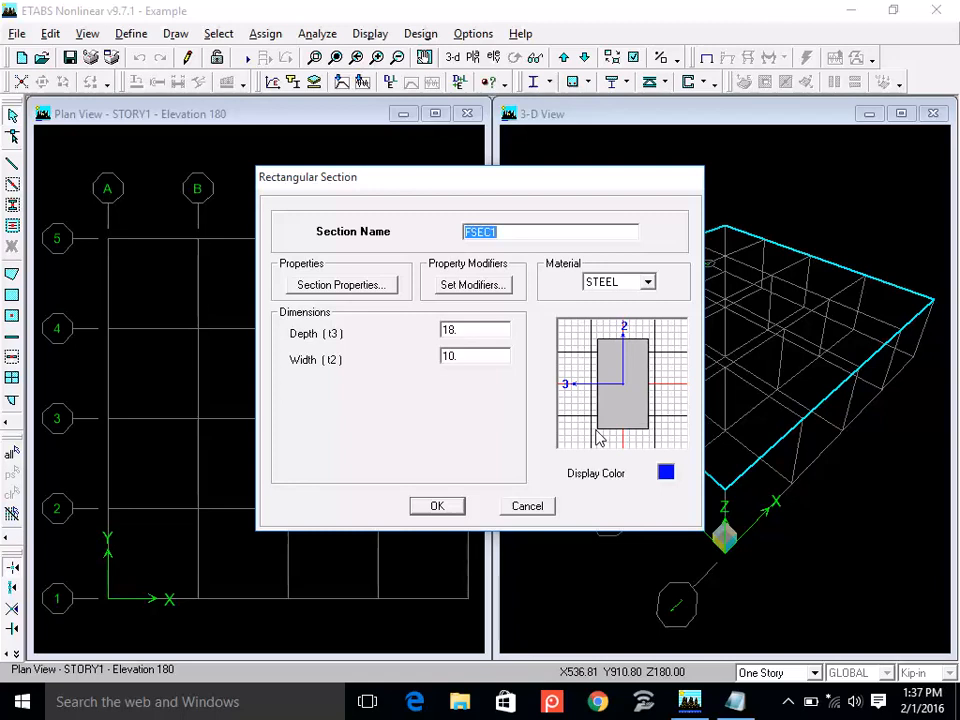
type("BM9")
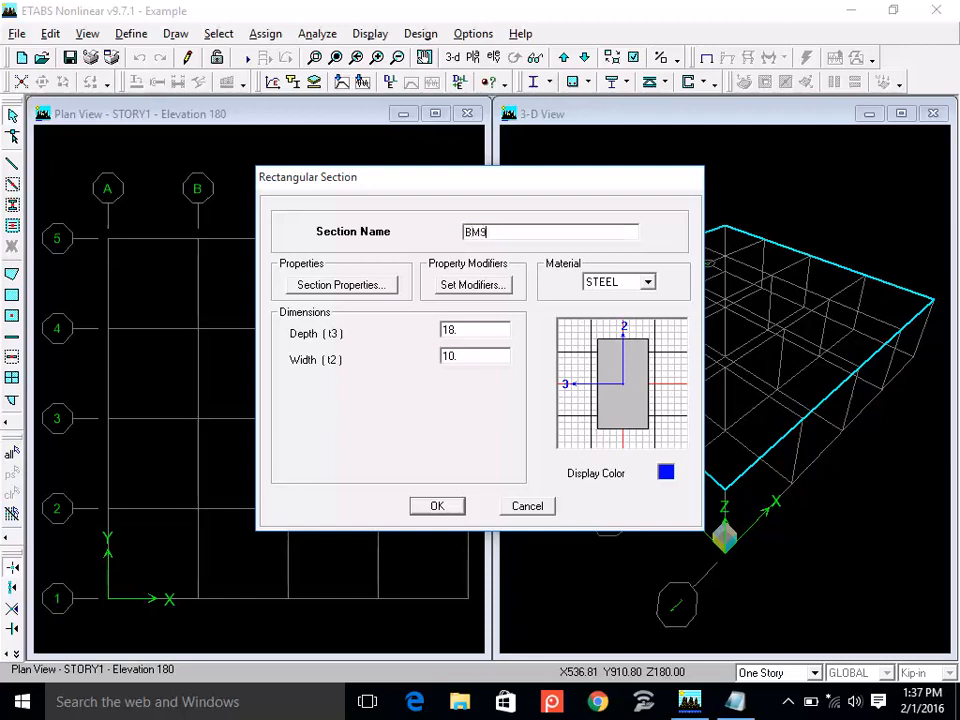
type("X15")
left_click(648, 283)
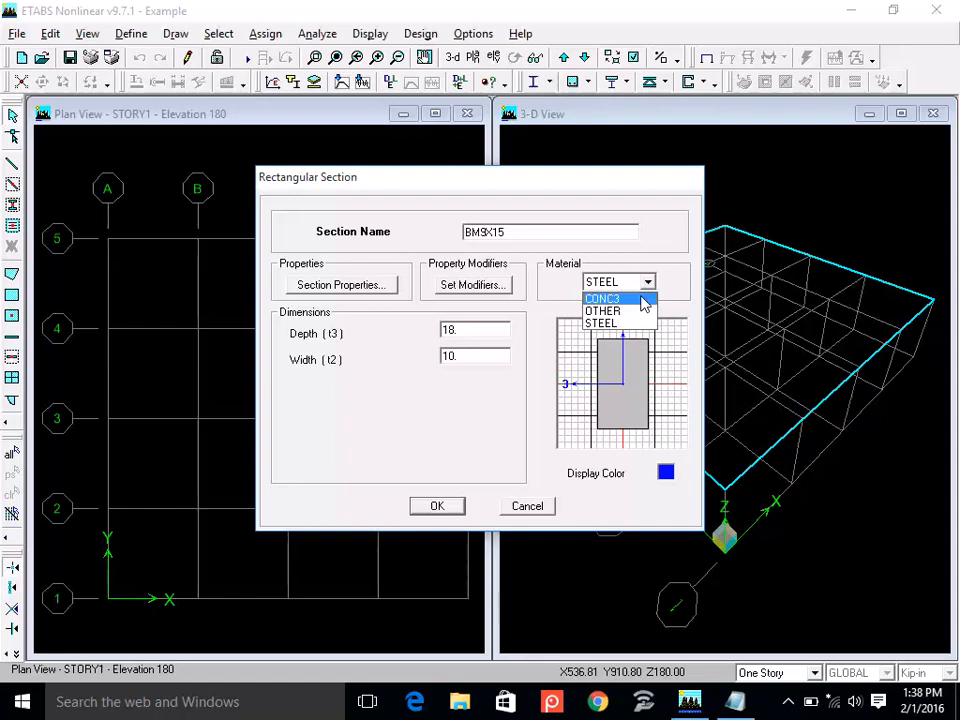
left_click(642, 299)
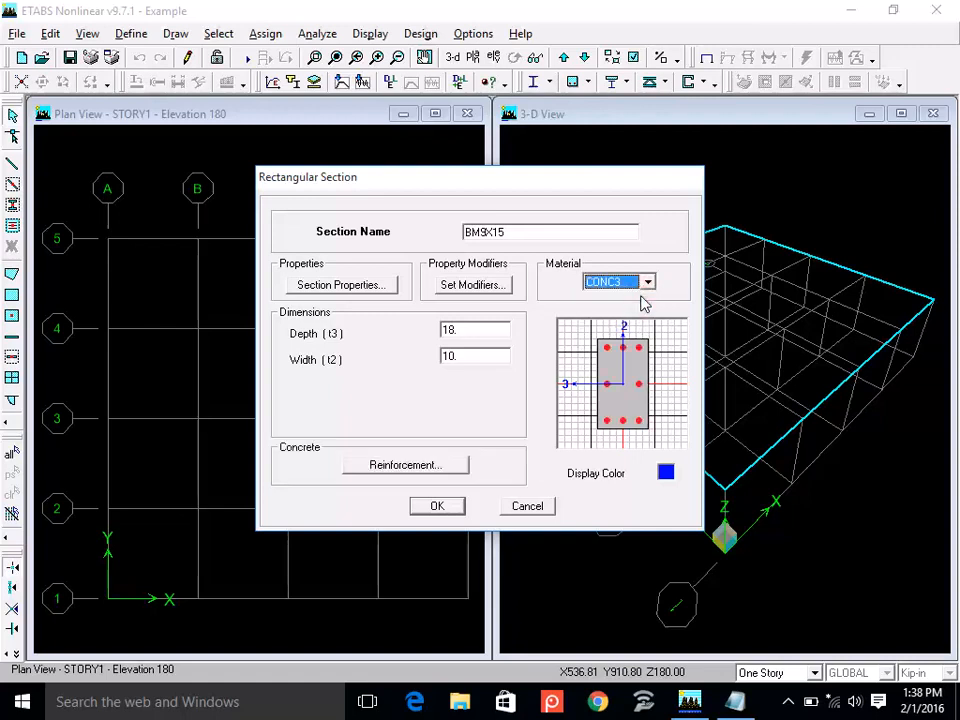
Set the BM9X15 section's depth to 15 and its width to 9.
left_click(480, 330)
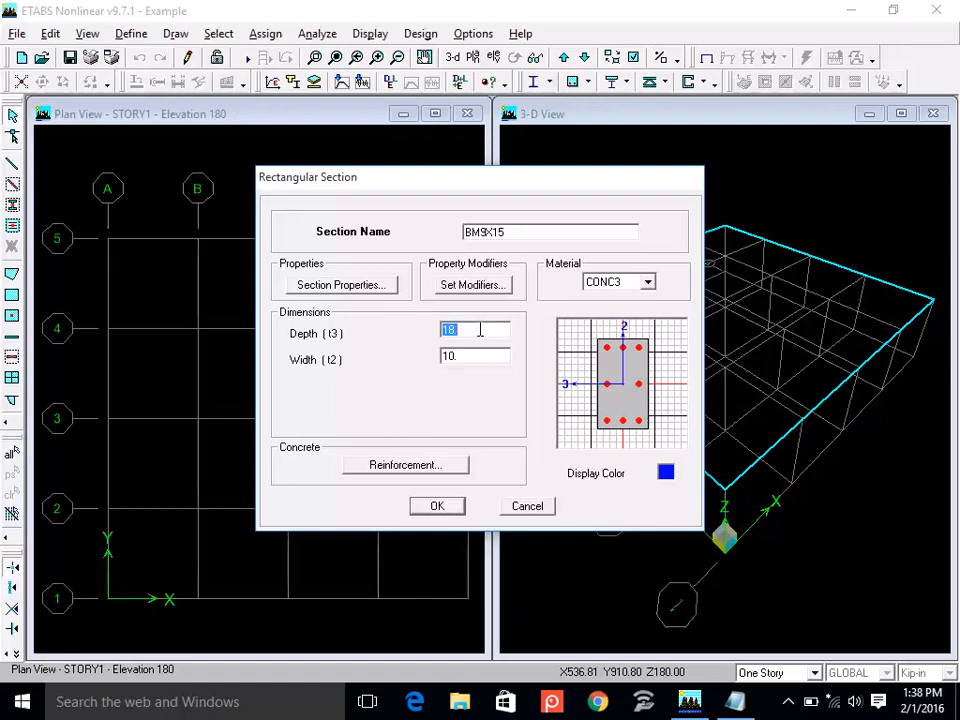
type("15")
left_click(479, 352)
type("9")
left_click(474, 330)
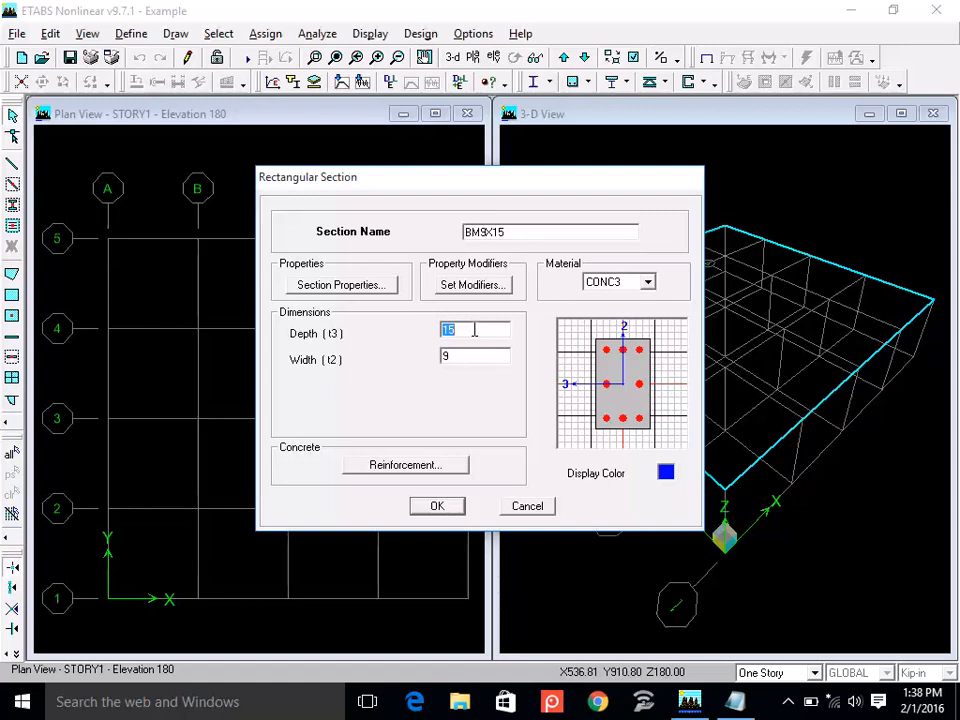
Open the reinforcement data of the BM9X15 section and set its design type to Beam.
left_click(405, 465)
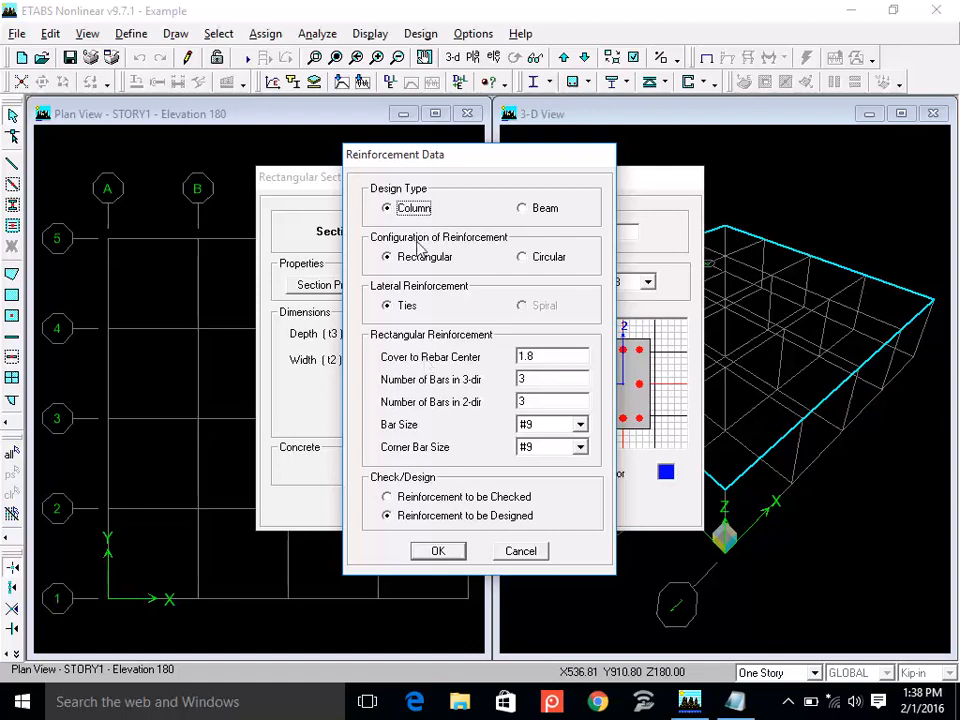
left_click(525, 209)
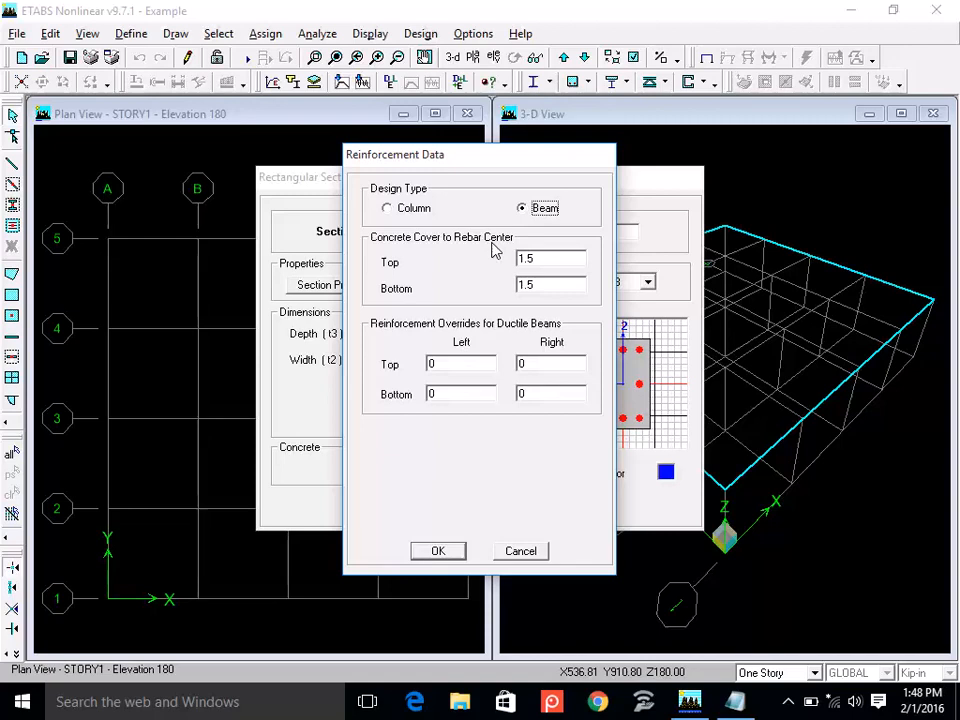
key("Left")
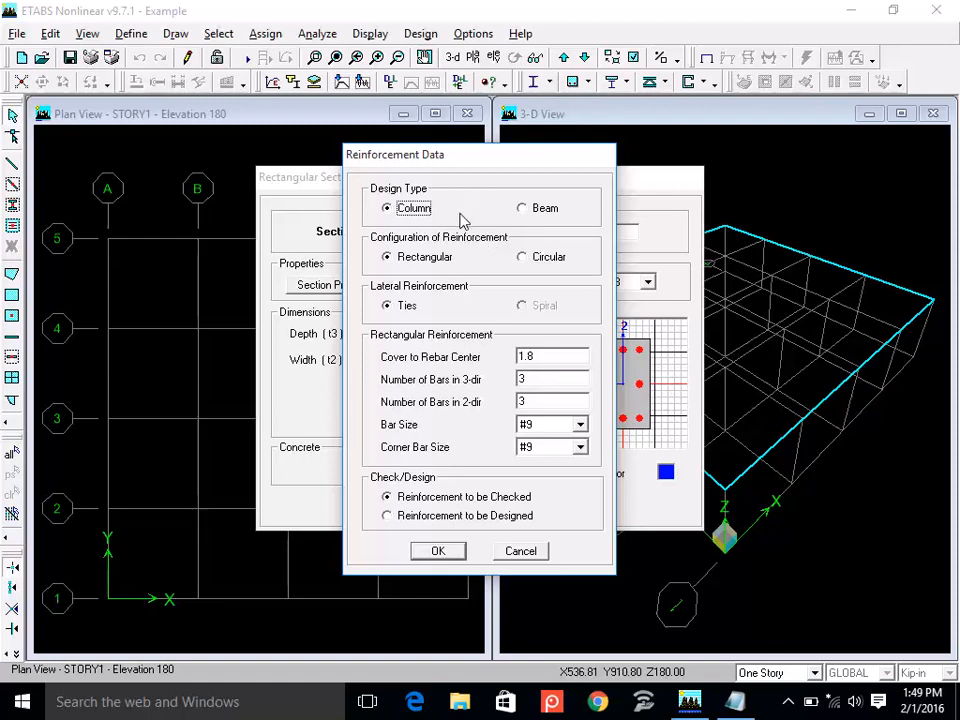
left_click(529, 212)
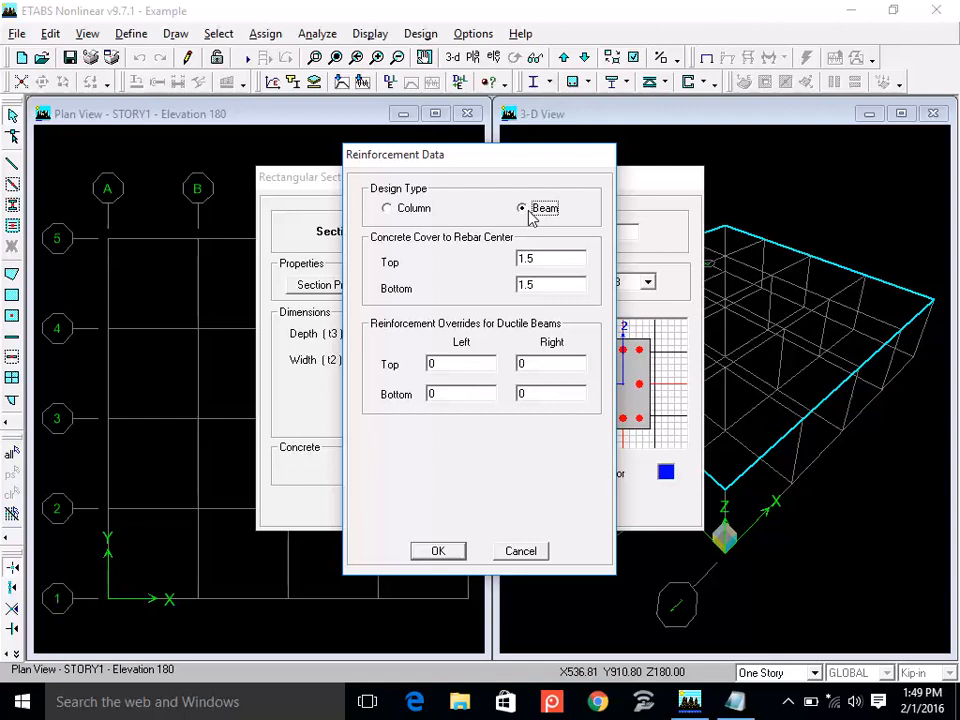
Set the top and bottom concrete cover to rebar center to 1.75, then accept the reinforcement data and the BM9X15 section.
double_click(542, 261)
type("1.75")
double_click(549, 286)
type("1.75")
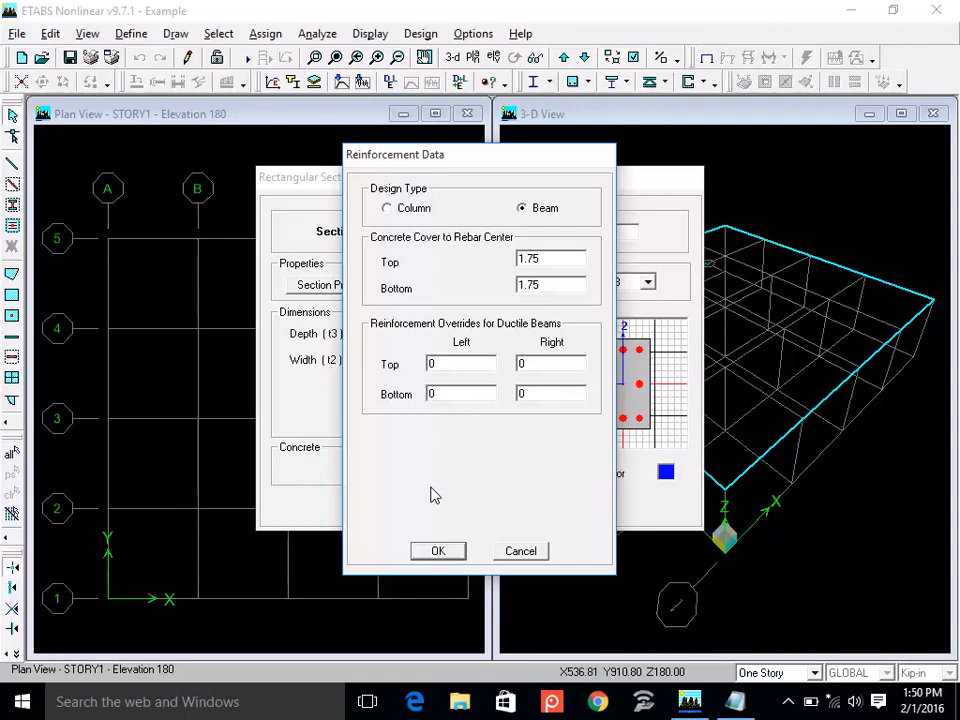
left_click(429, 553)
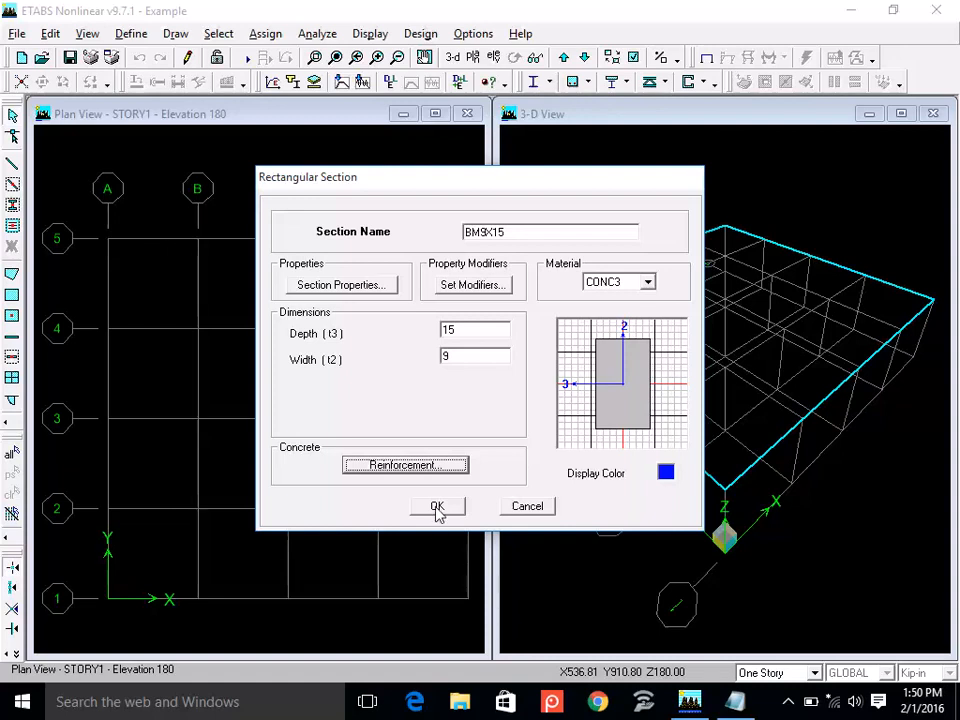
left_click(437, 507)
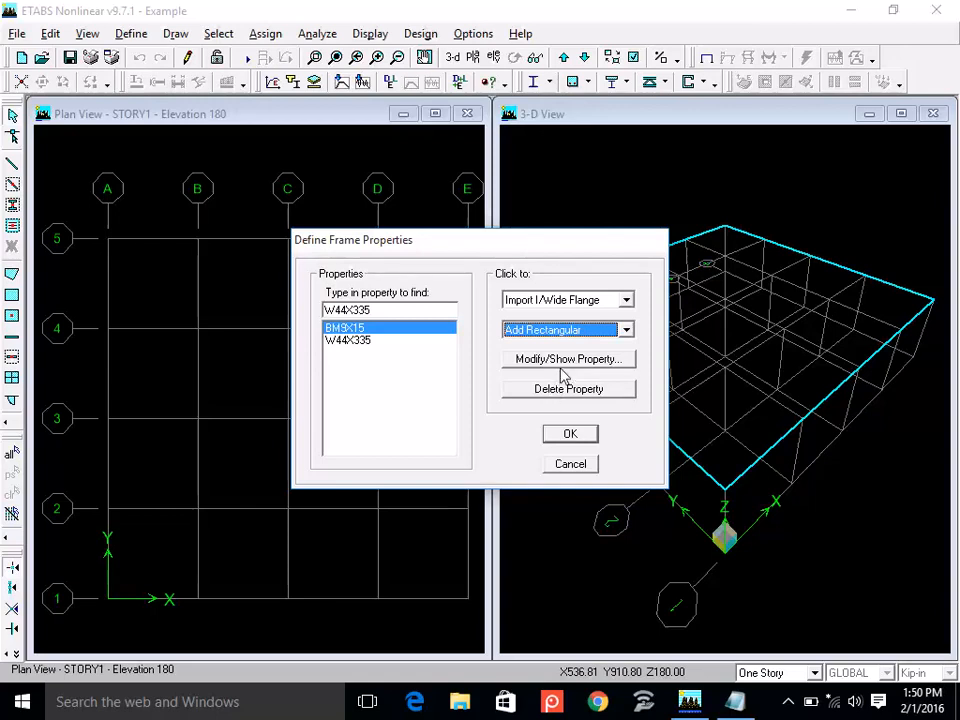
Add a rectangular frame section named BM9X18 with CONC3 material and a width of 9, keeping the depth at 18.
left_click(570, 333)
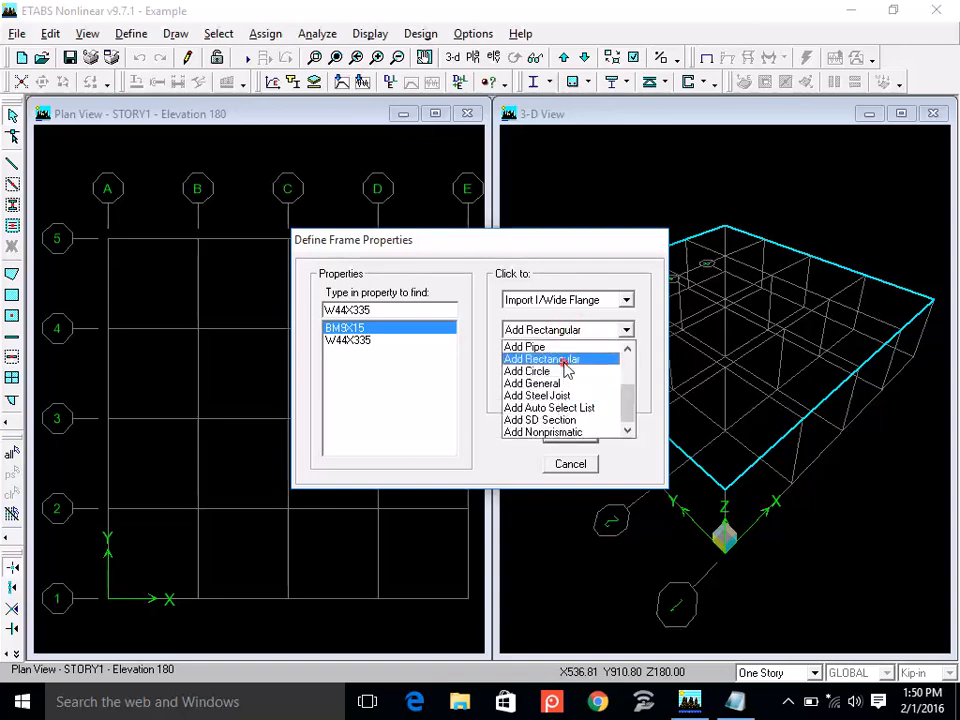
left_click(564, 362)
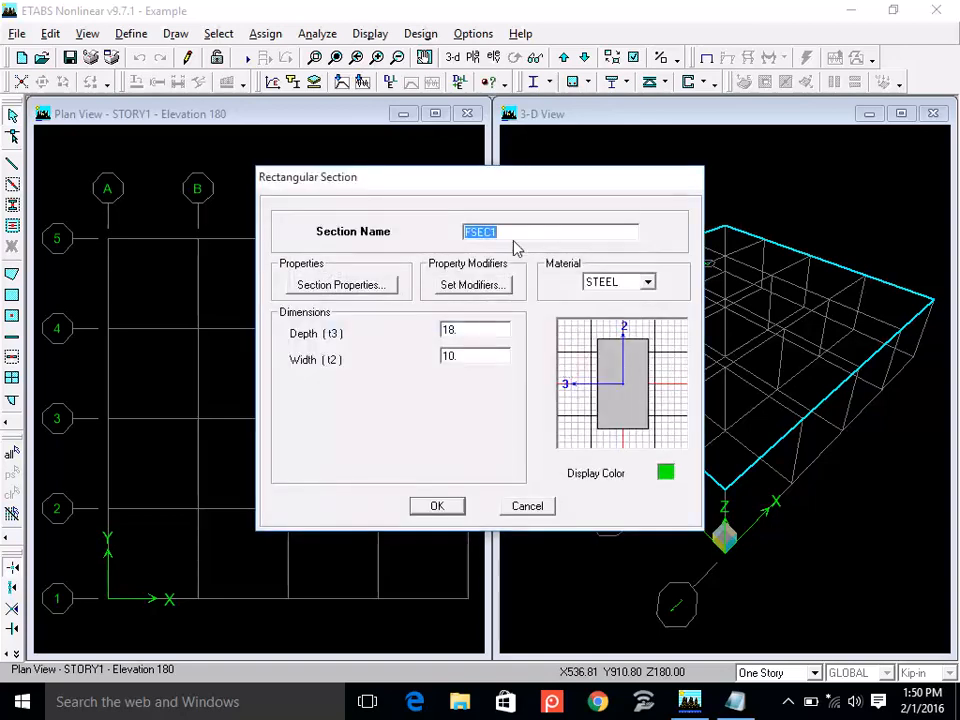
type("BMS")
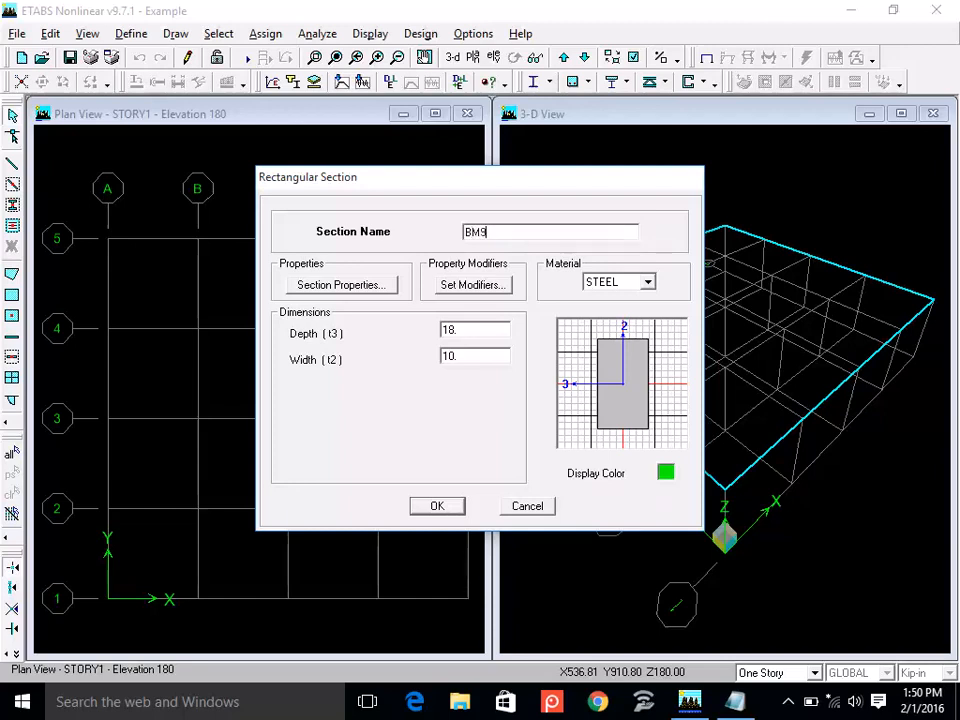
type("K")
type("18")
left_click(608, 283)
left_click(610, 296)
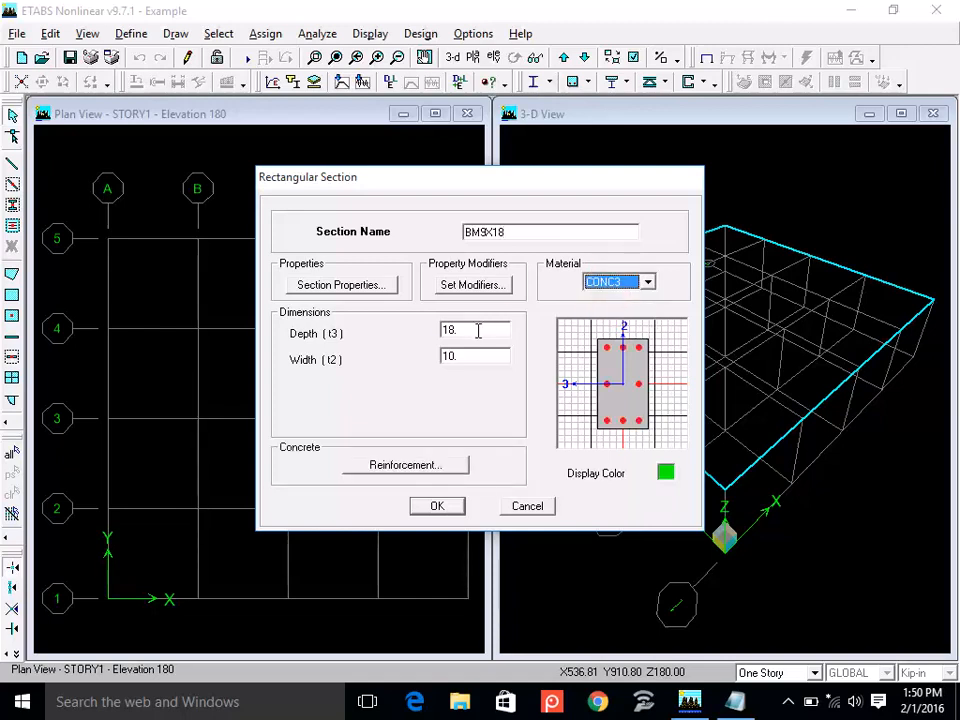
double_click(478, 330)
double_click(471, 355)
type("9")
Set the BM9X18 reinforcement to Beam design with 1.75 top and bottom cover, and accept the section.
left_click(435, 465)
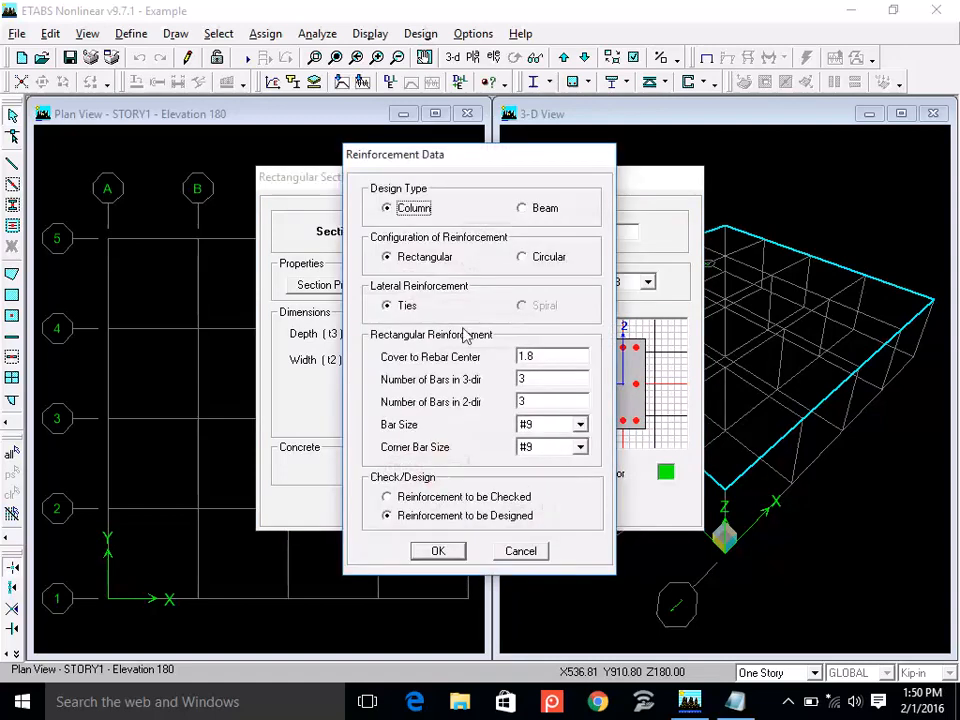
left_click(539, 207)
double_click(536, 257)
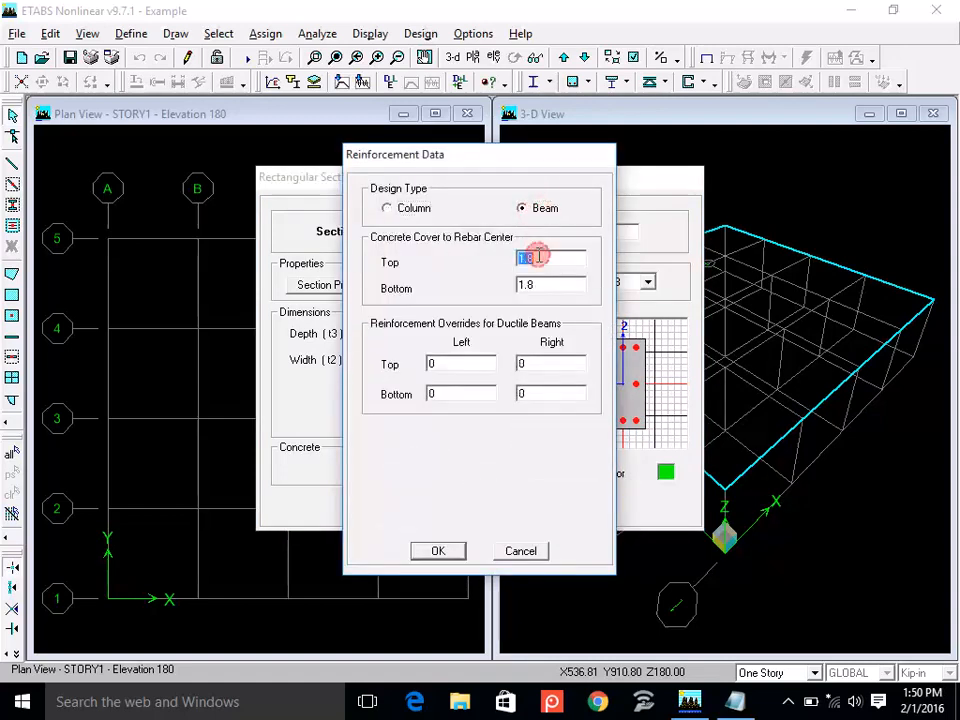
type("1.75")
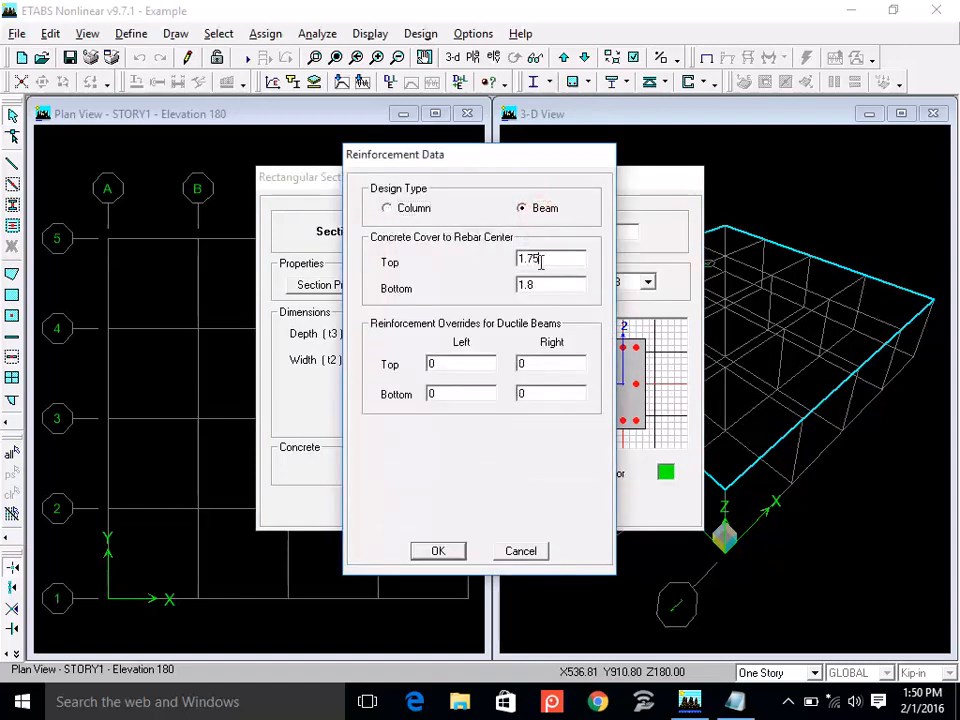
double_click(544, 284)
type("1.75")
left_click(449, 557)
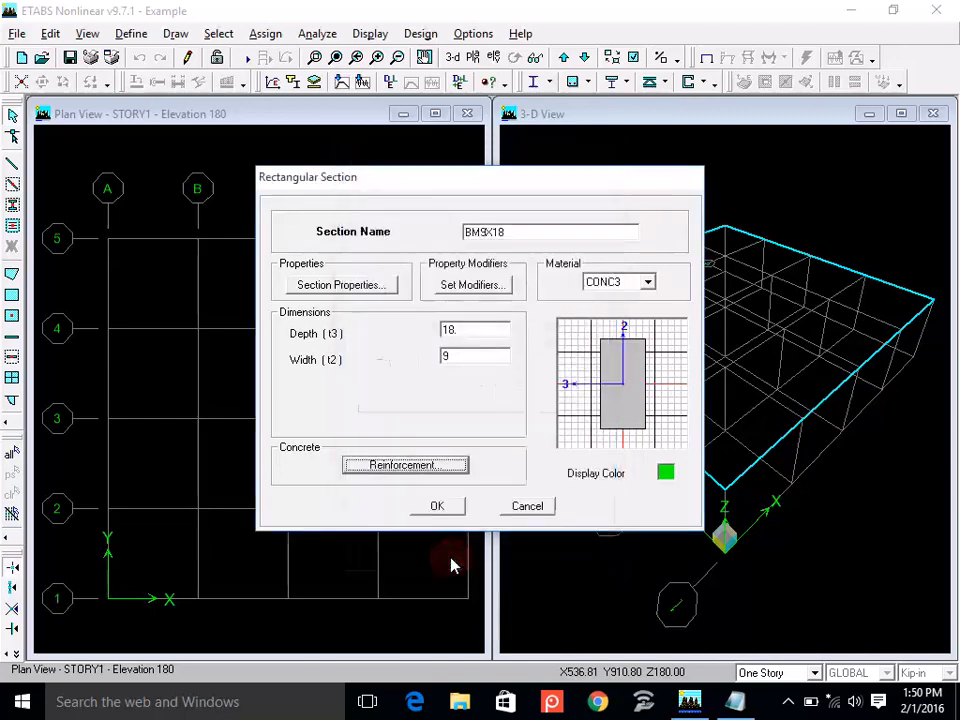
left_click(452, 507)
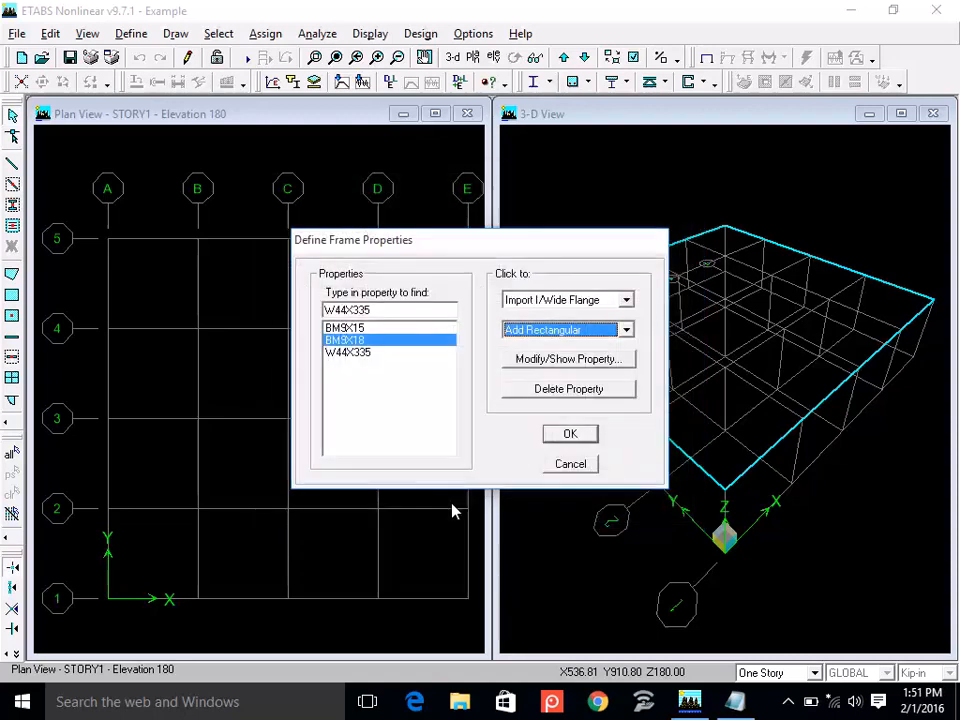
Add a rectangular frame section named BM12X15 with CONC3 material, a depth of 15 and a width of 12.
left_click(549, 334)
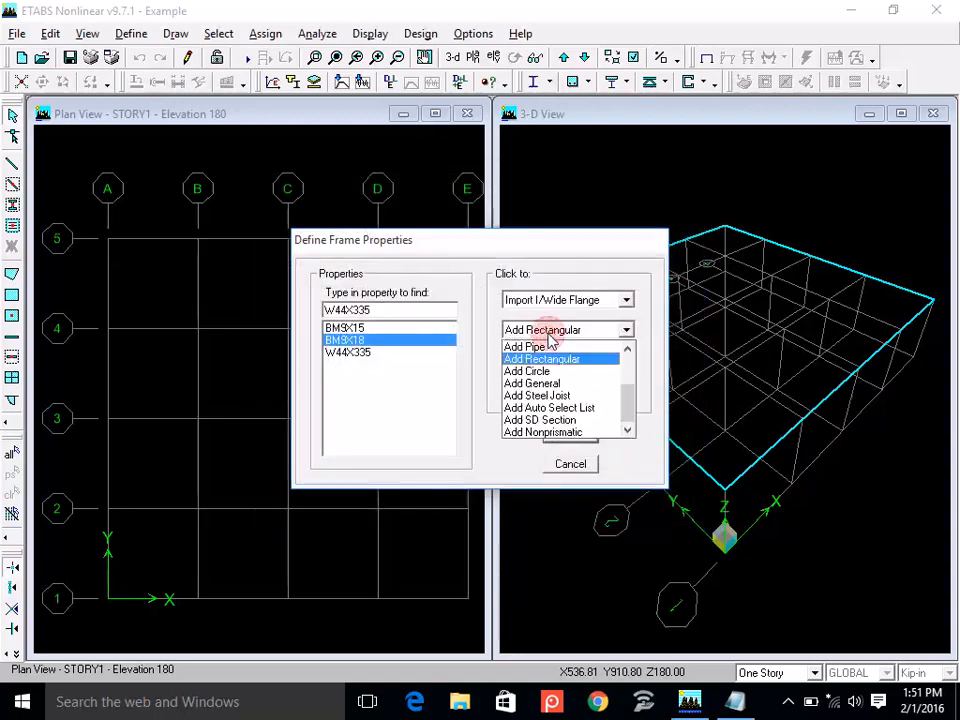
left_click(552, 358)
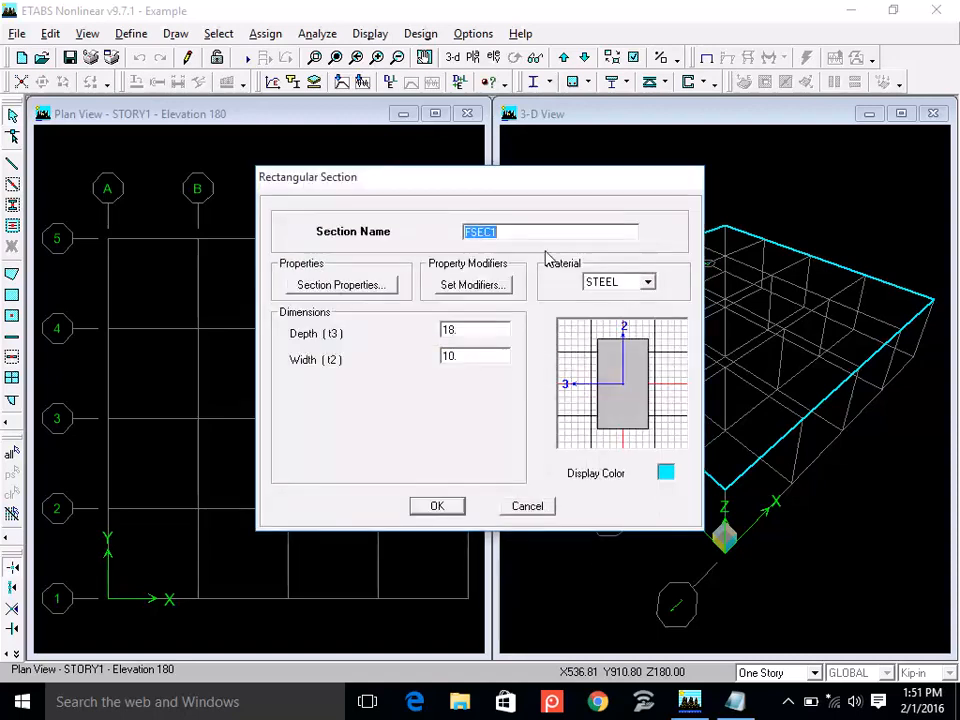
type("BM")
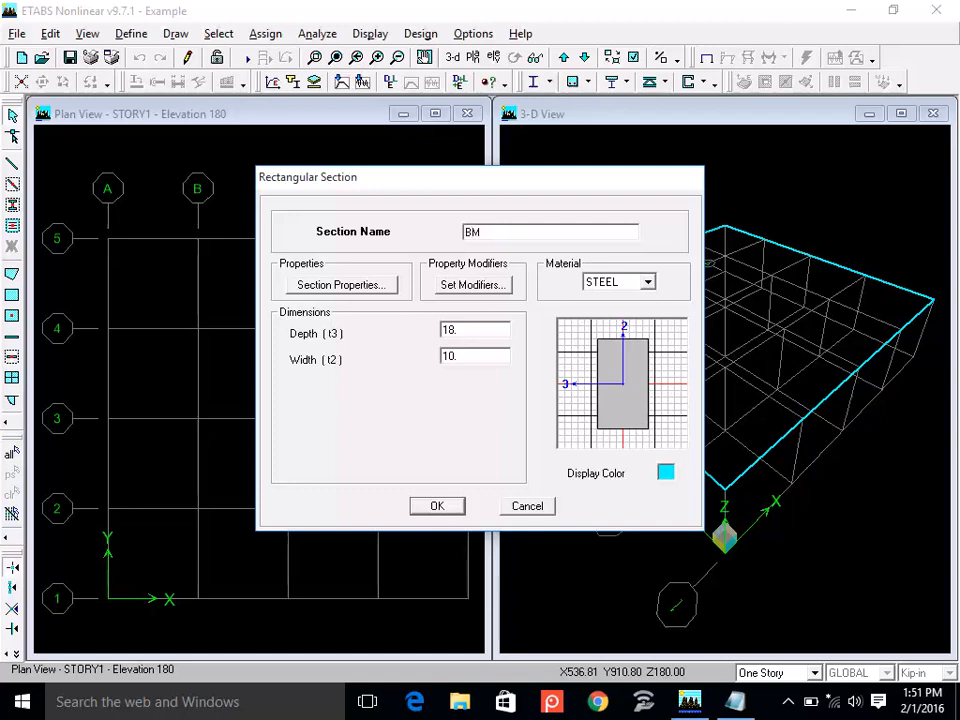
type("12X15")
left_click(616, 284)
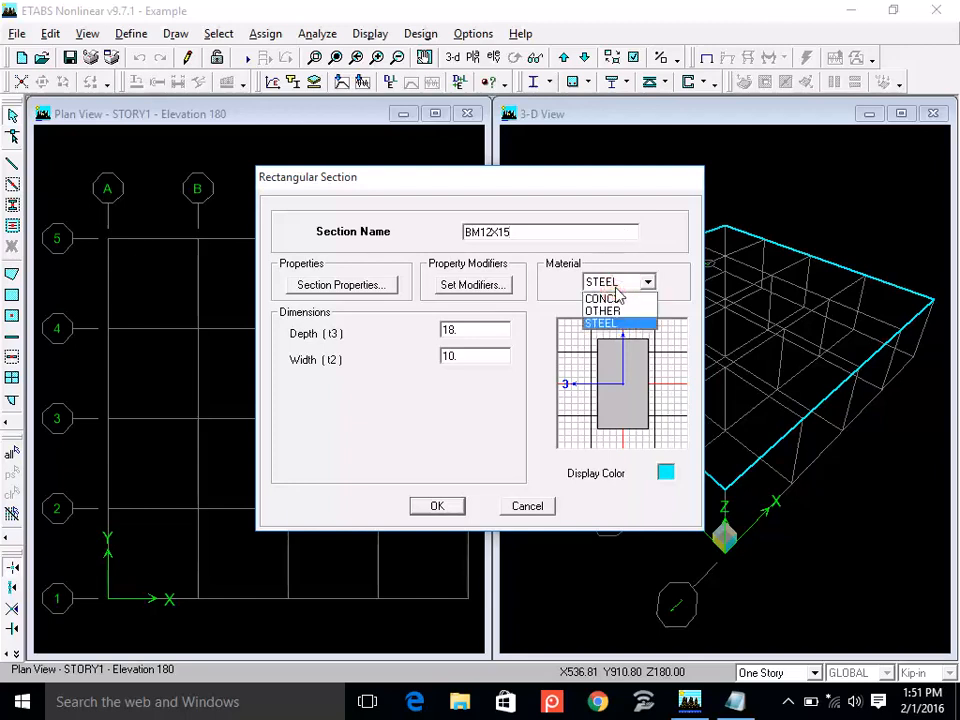
left_click(605, 298)
double_click(478, 333)
type("15")
double_click(473, 356)
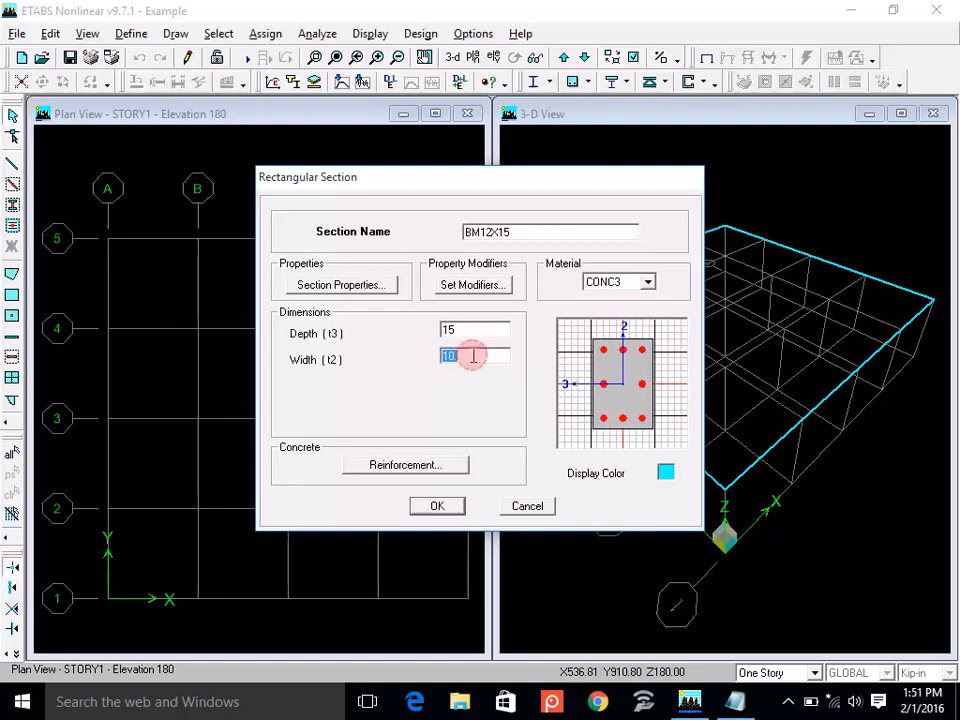
type("12")
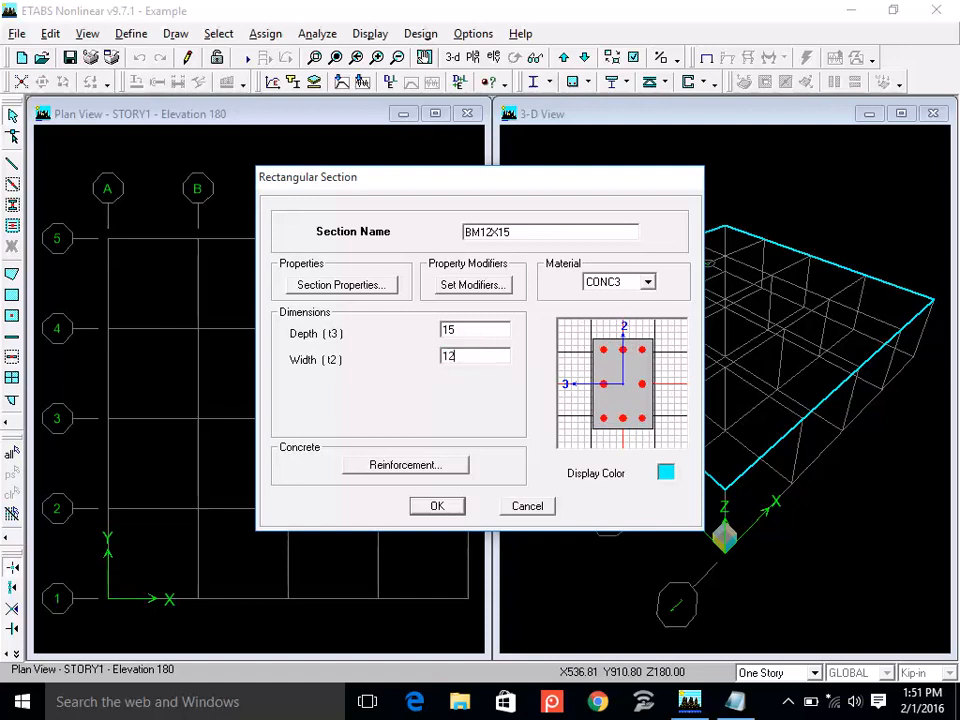
Set the BM12X15 reinforcement to Beam design with 1.75 top and bottom cover to rebar center, and accept the section.
left_click(443, 466)
left_click(522, 212)
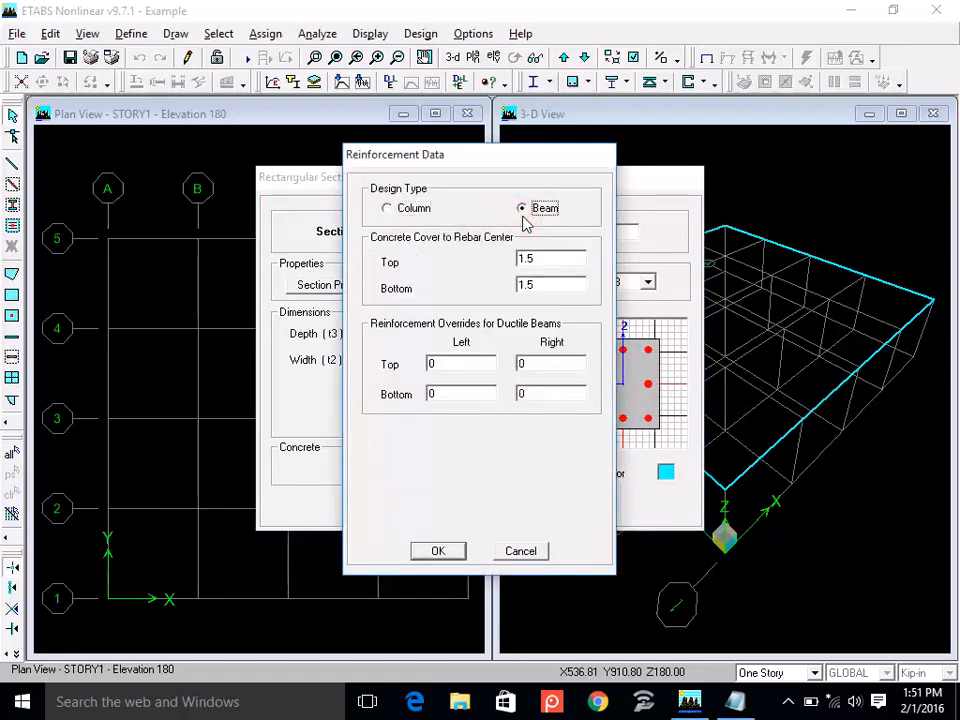
double_click(546, 259)
type("1.75")
double_click(554, 287)
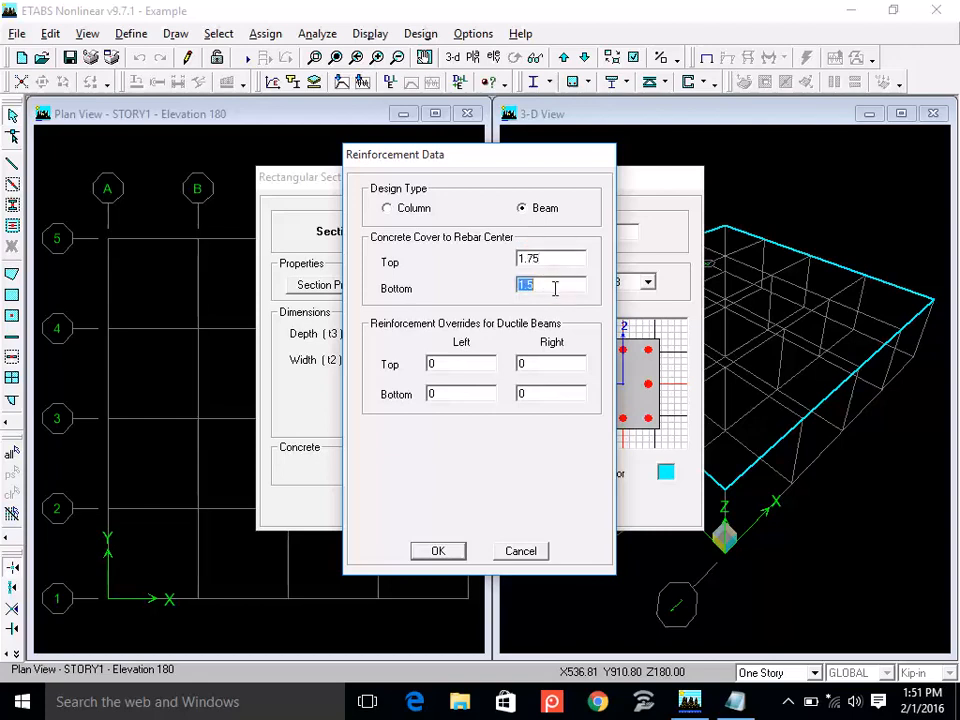
type("1.75")
left_click(432, 552)
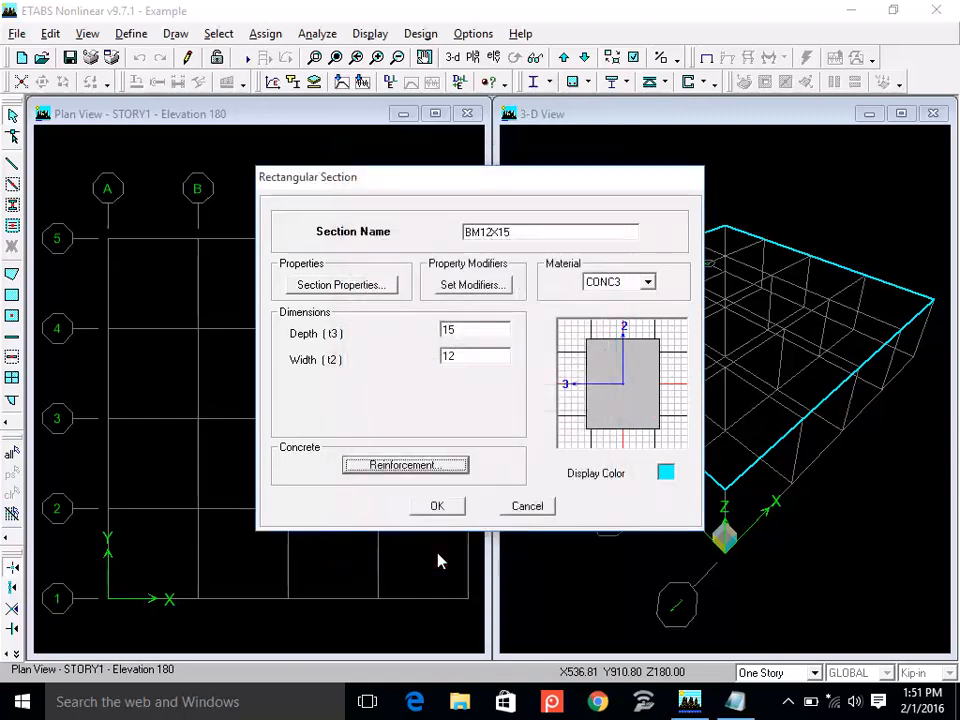
left_click(437, 507)
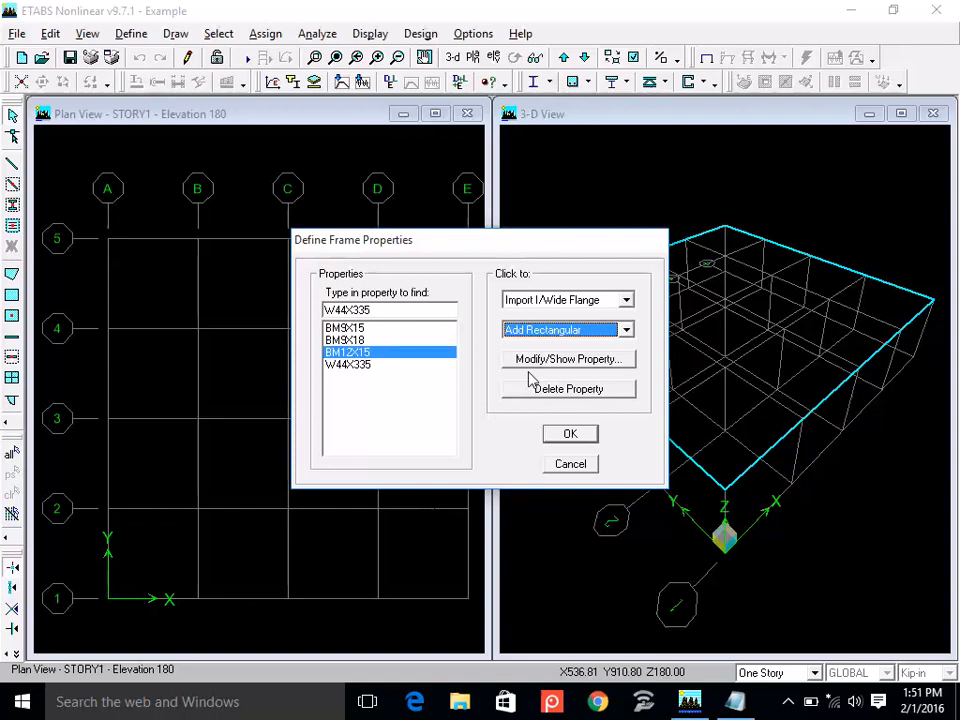
Add a rectangular frame section named BM12X18 with CONC3 material and a width of 12, keeping the depth at 18.
left_click(574, 330)
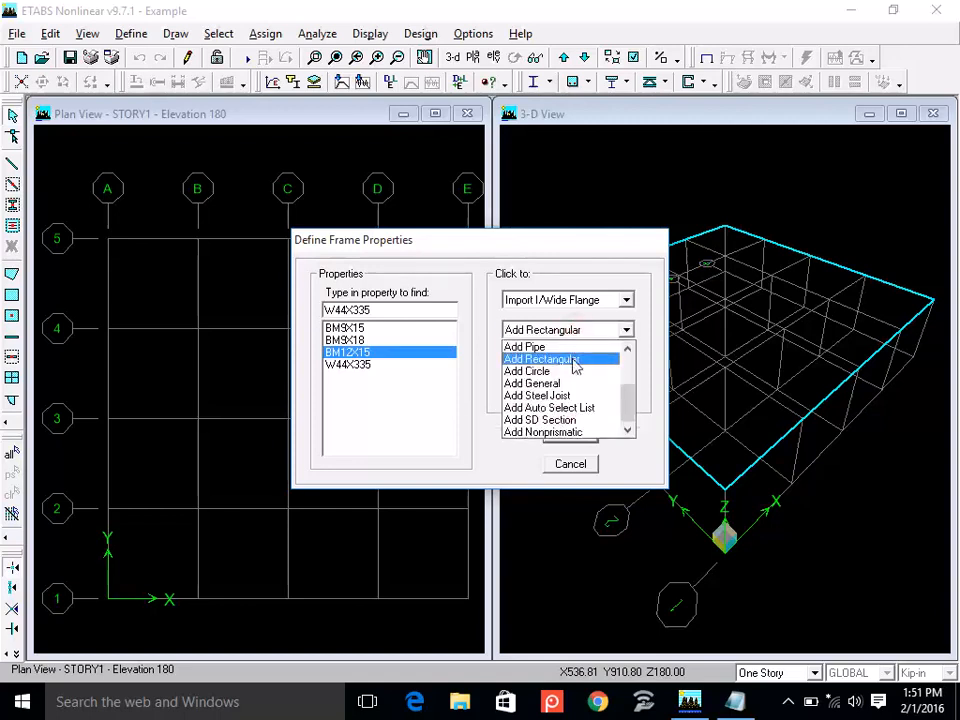
left_click(576, 356)
type("B")
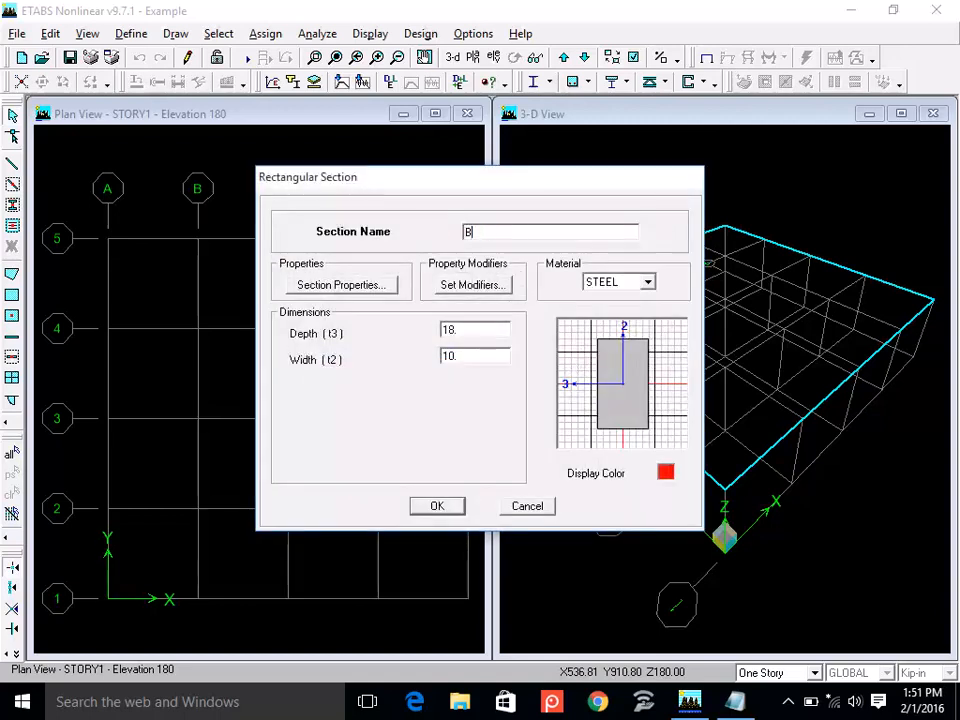
type("M12X18")
left_click(647, 282)
left_click(603, 298)
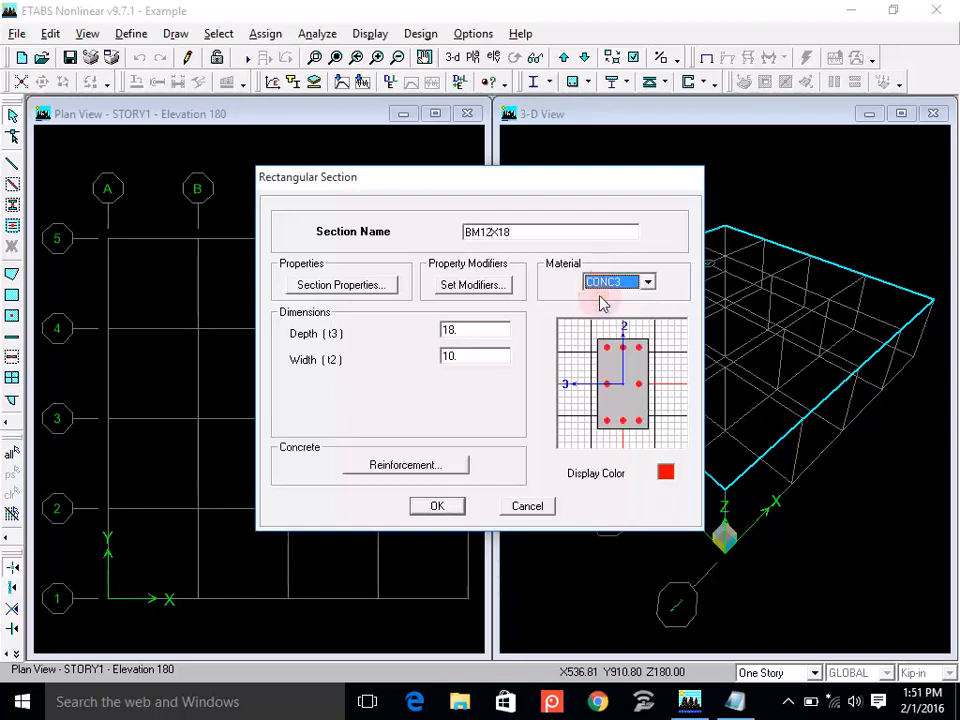
double_click(455, 329)
double_click(456, 356)
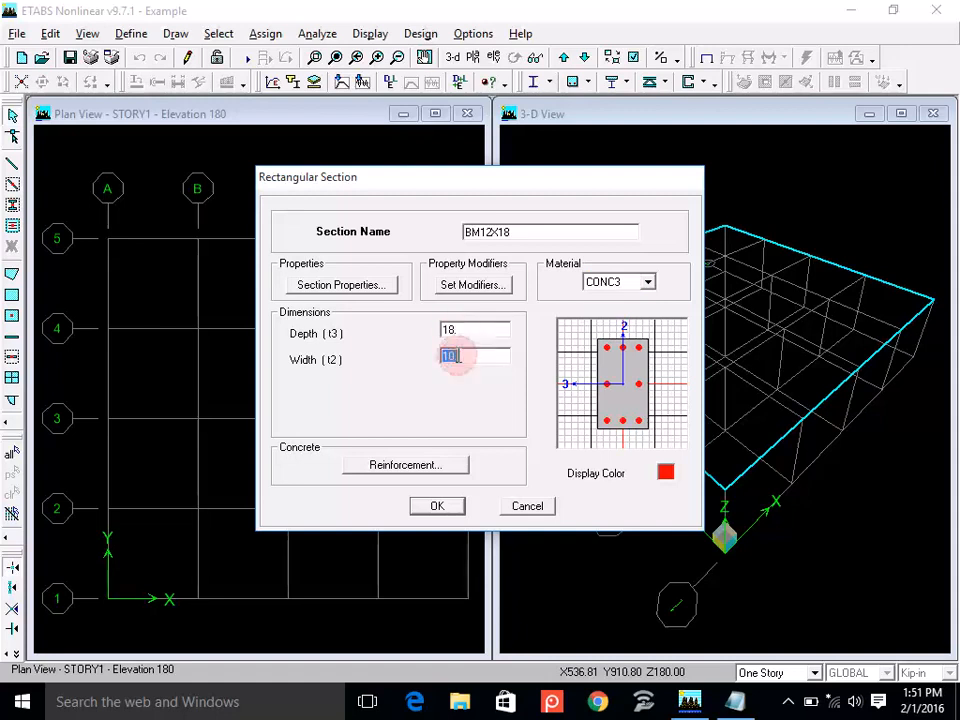
type("12")
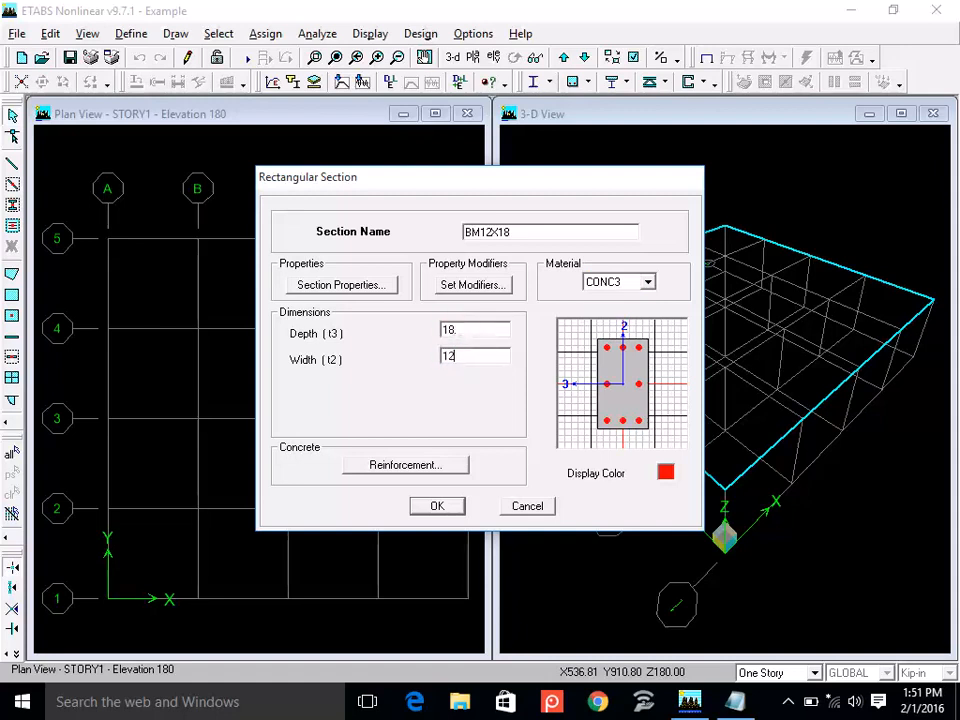
Set the BM12X18 reinforcement to Beam design with 1.75 top and bottom cover to rebar center, and accept the section.
left_click(437, 463)
left_click(538, 212)
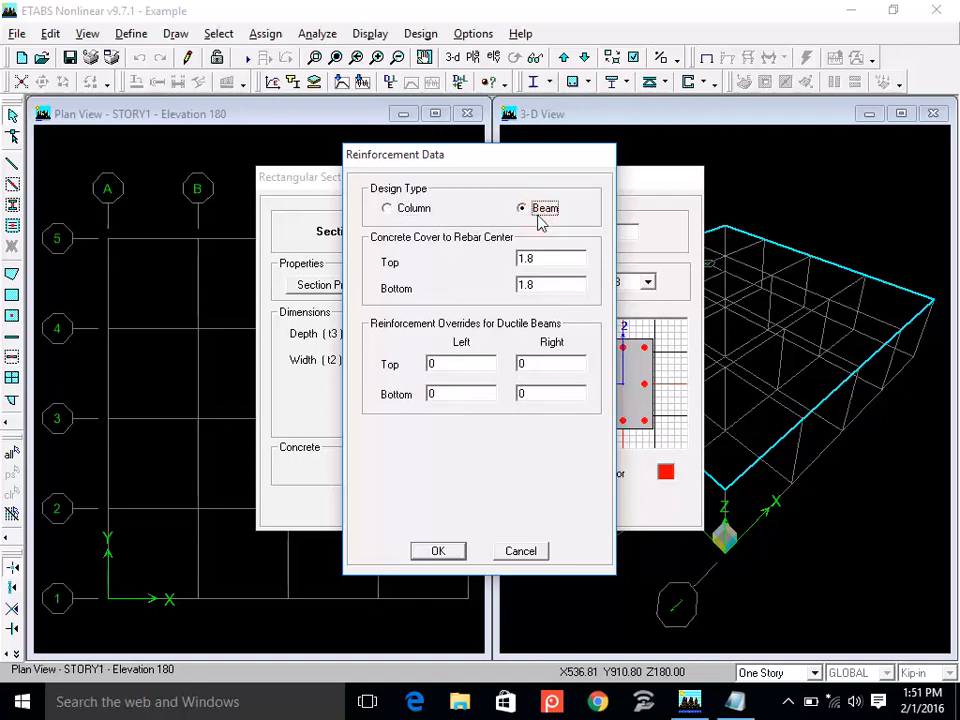
double_click(542, 261)
type("1.75")
double_click(546, 288)
type("1.75")
left_click(416, 552)
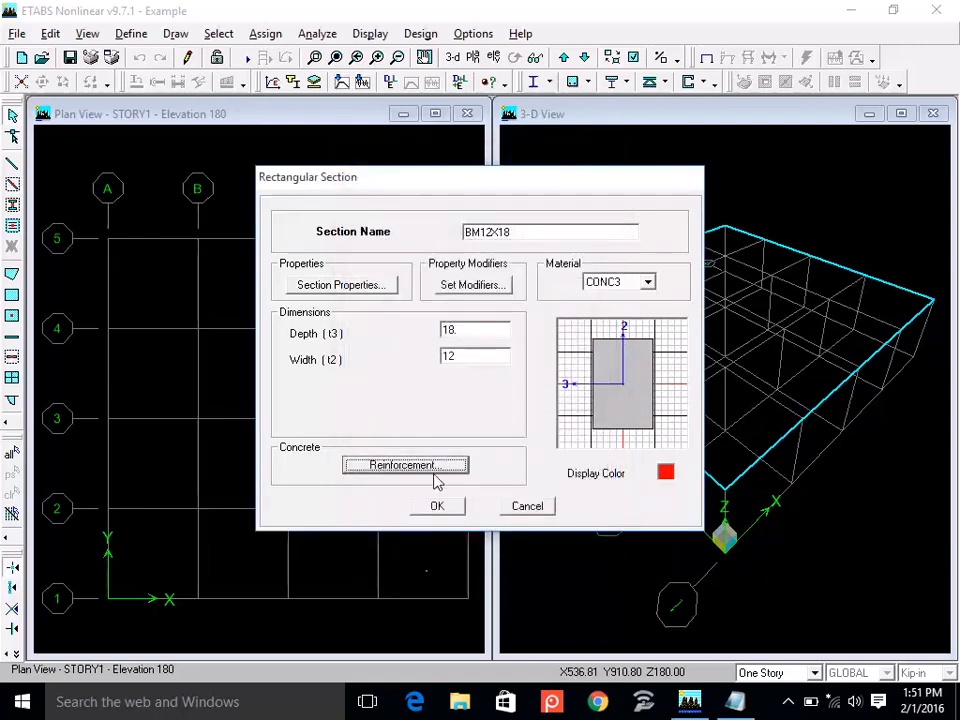
left_click(440, 505)
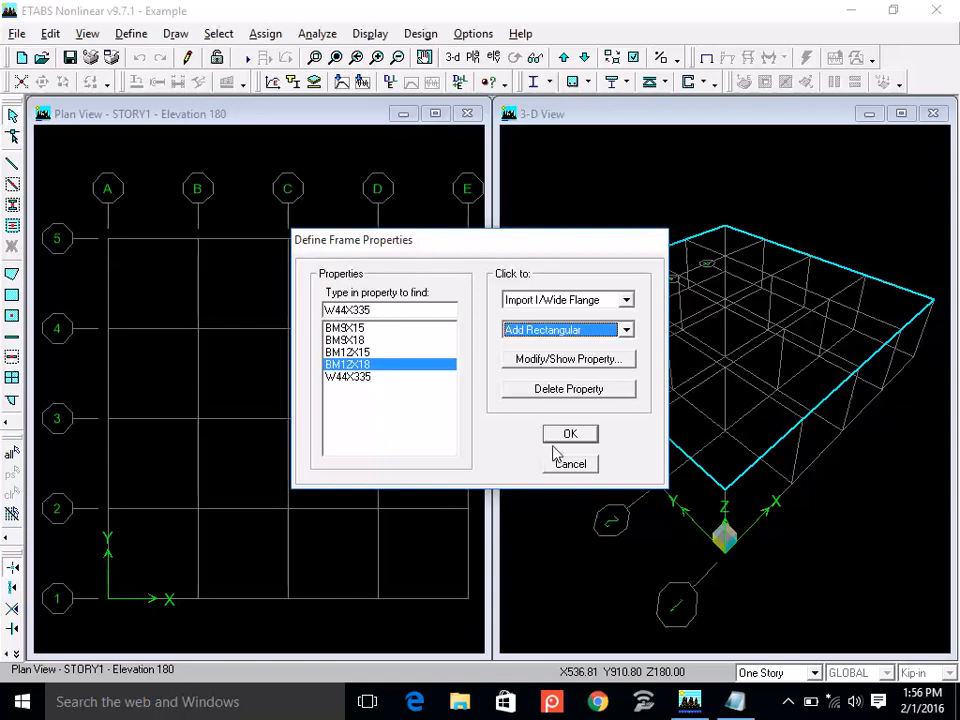
Add a rectangular frame section named COL12X12 and assign it the CONC3 material.
left_click(605, 330)
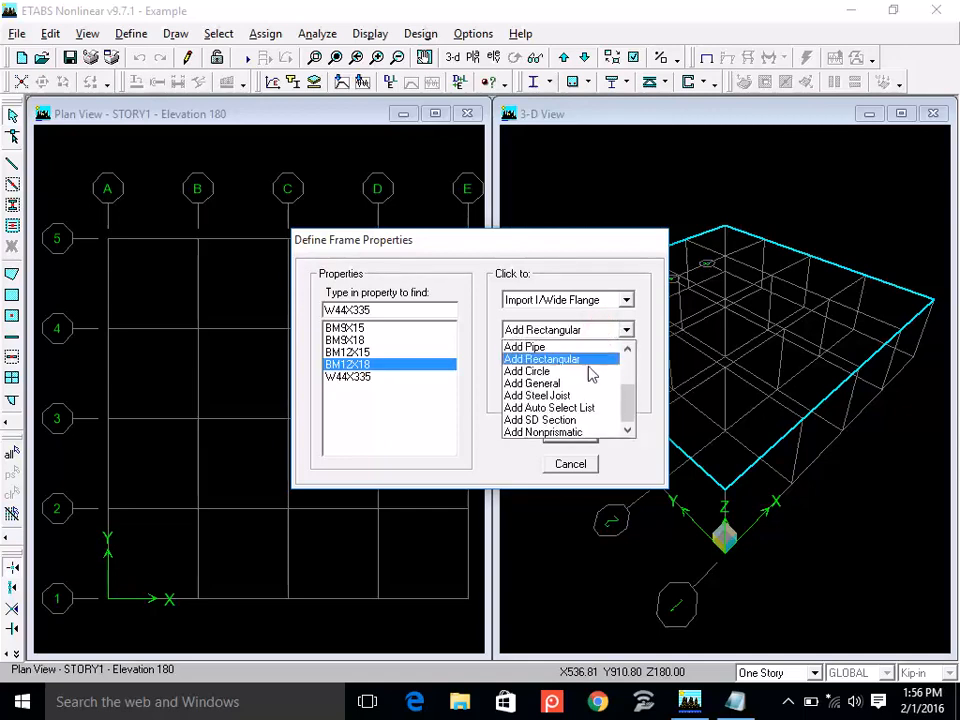
left_click(593, 361)
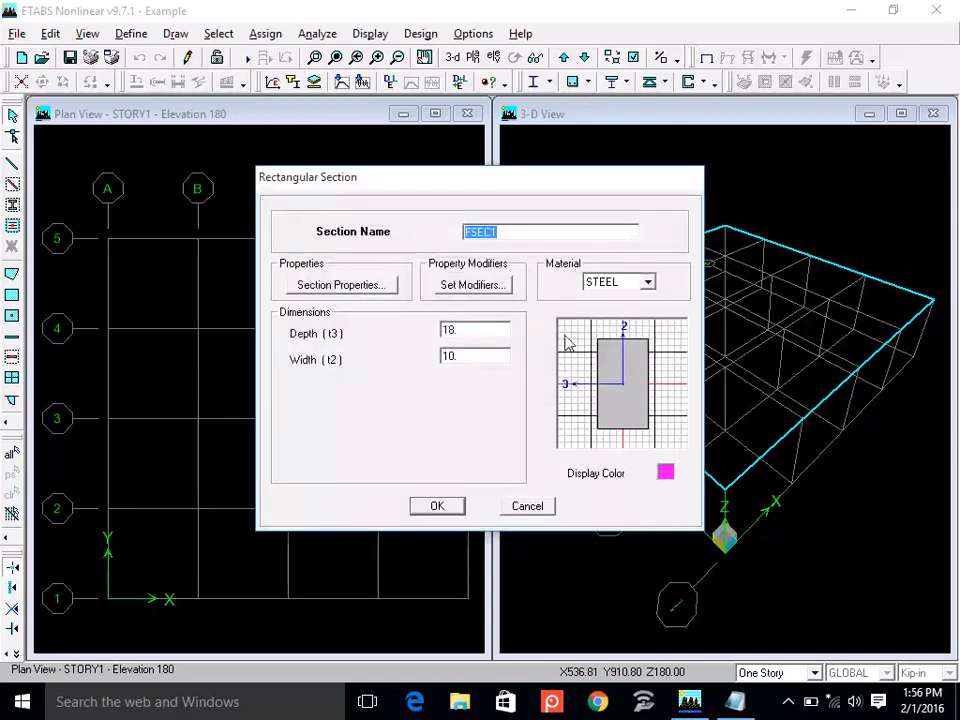
type("CO")
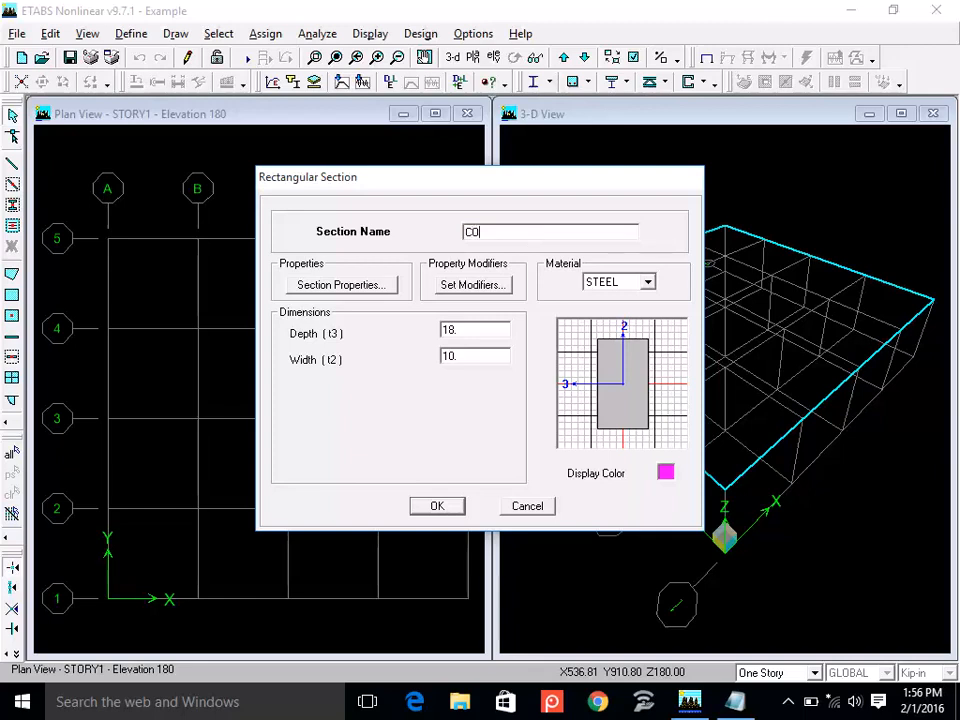
type("L12X12")
left_click(634, 282)
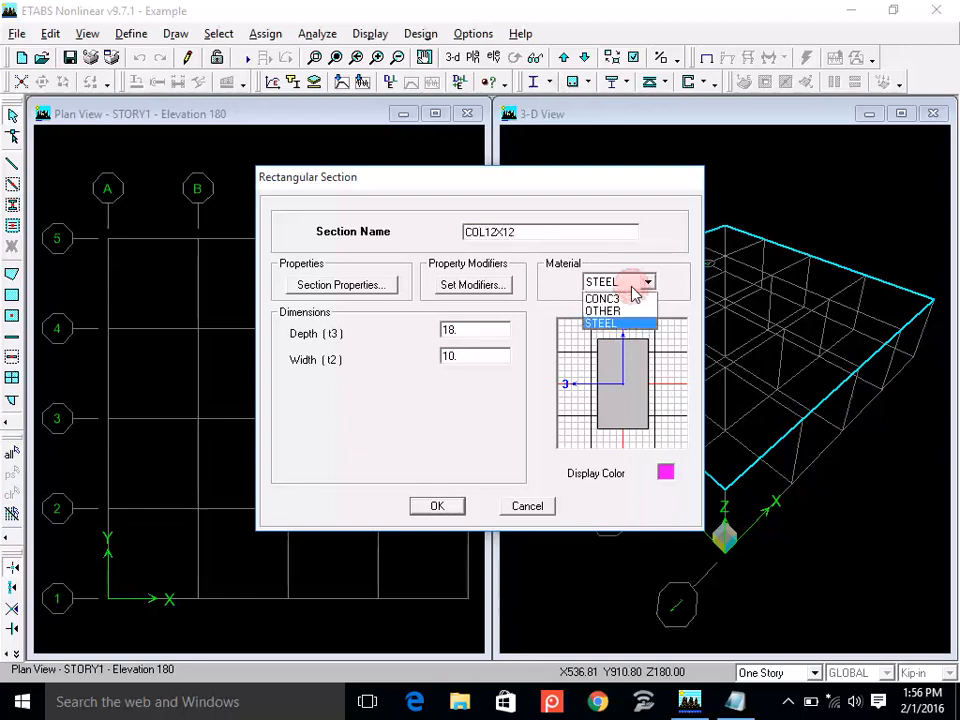
left_click(630, 298)
Set both the depth and the width of the COL12X12 section to 12.
double_click(492, 330)
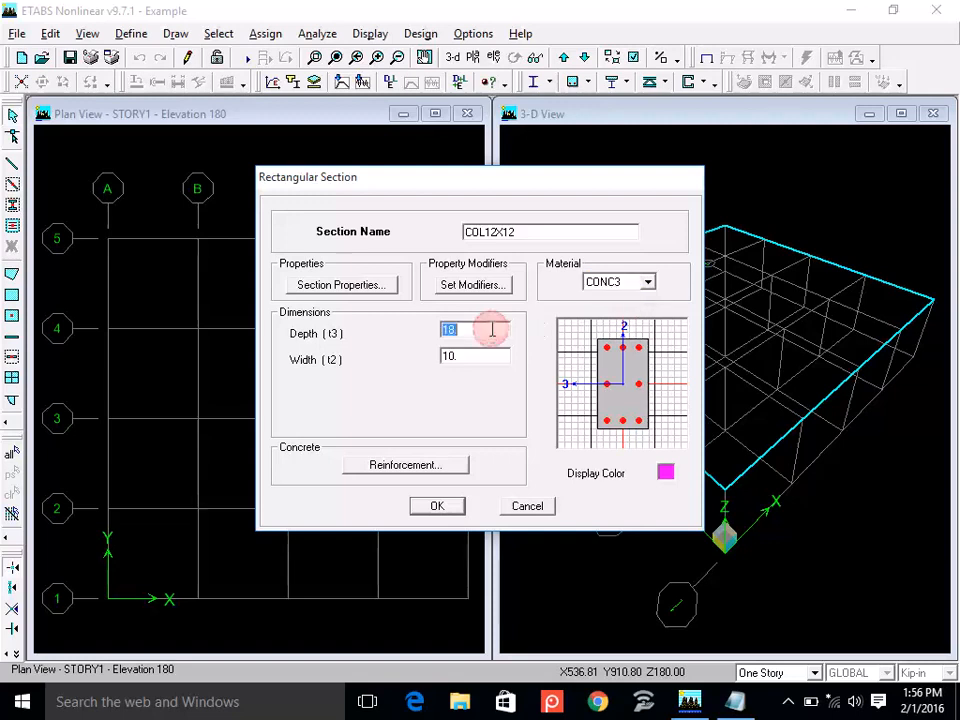
type("12X")
type("12")
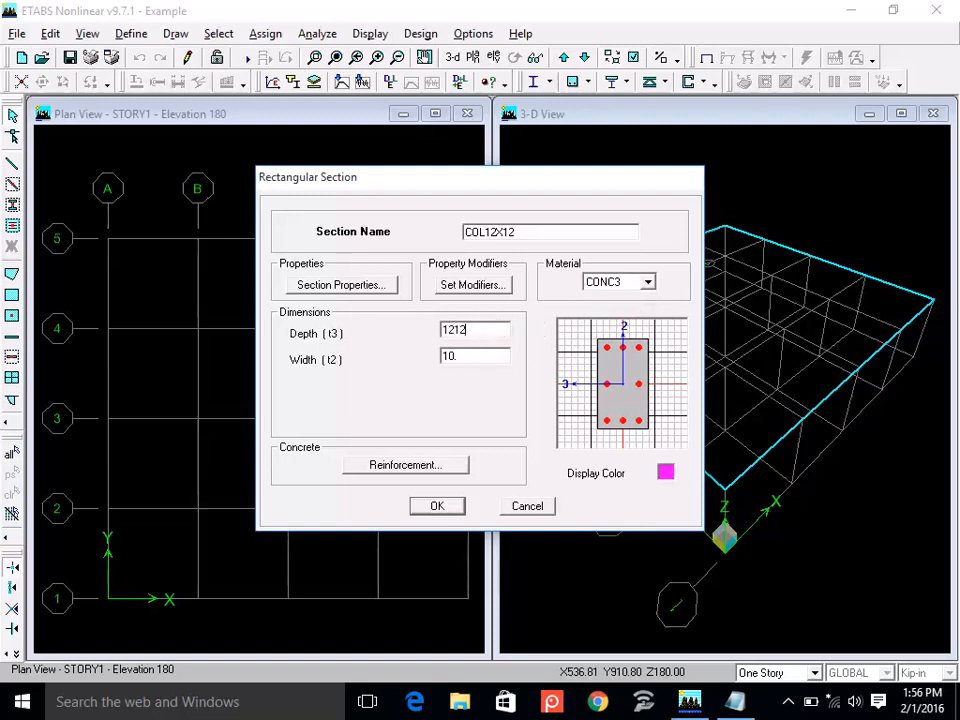
key("BackSpace")
key("BackSpace")
key("Tab")
type("12")
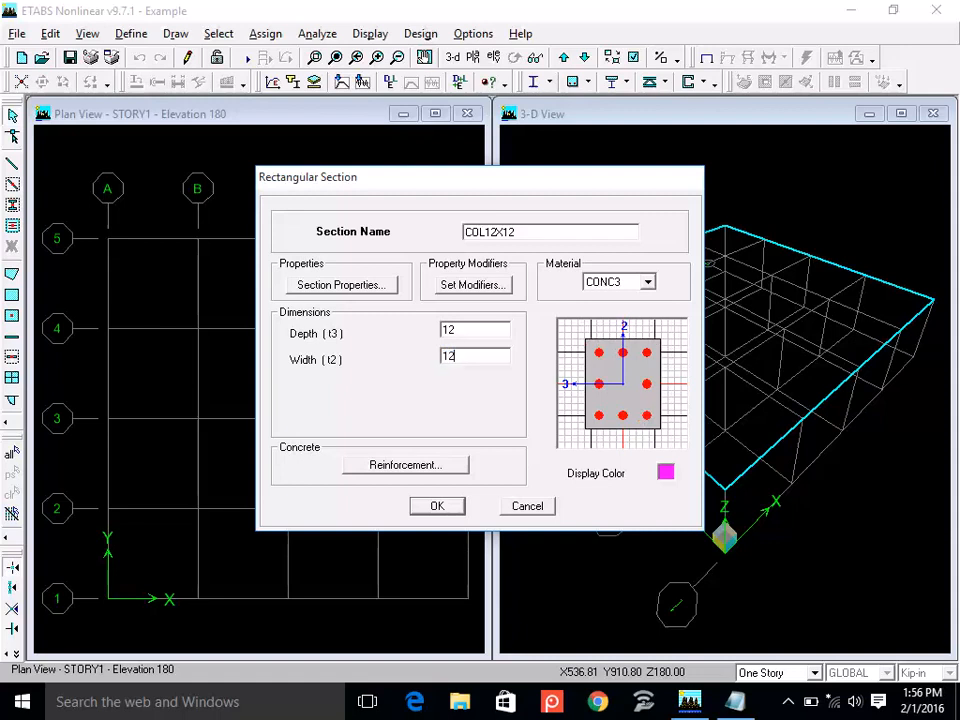
double_click(479, 330)
double_click(472, 356)
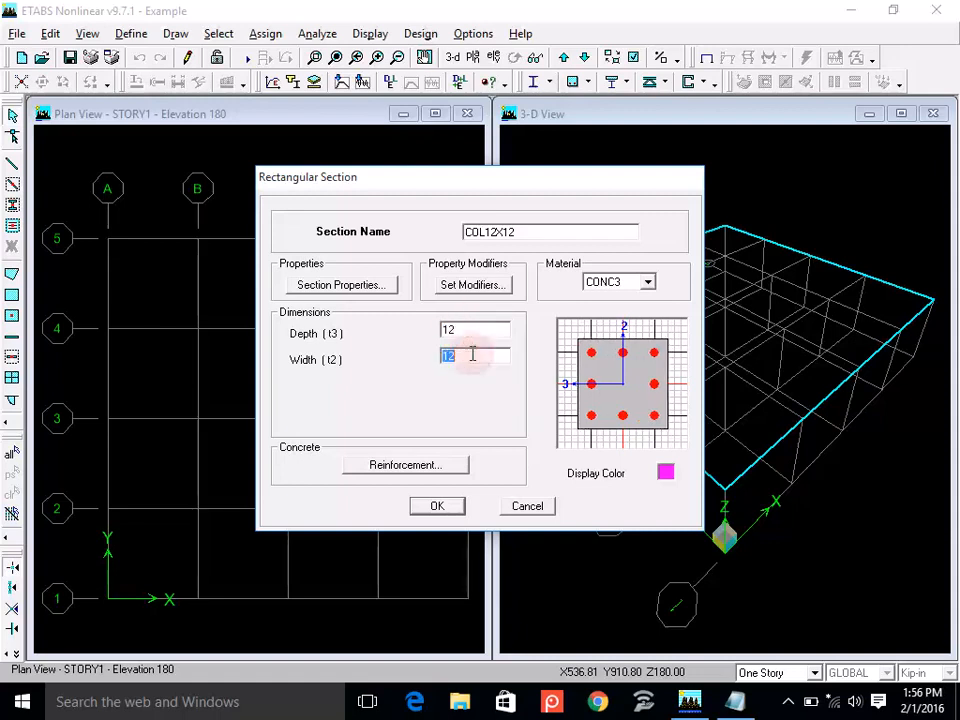
Set the COL12X12 reinforcement to Column design with rectangular configuration and ties, then accept the section.
left_click(415, 468)
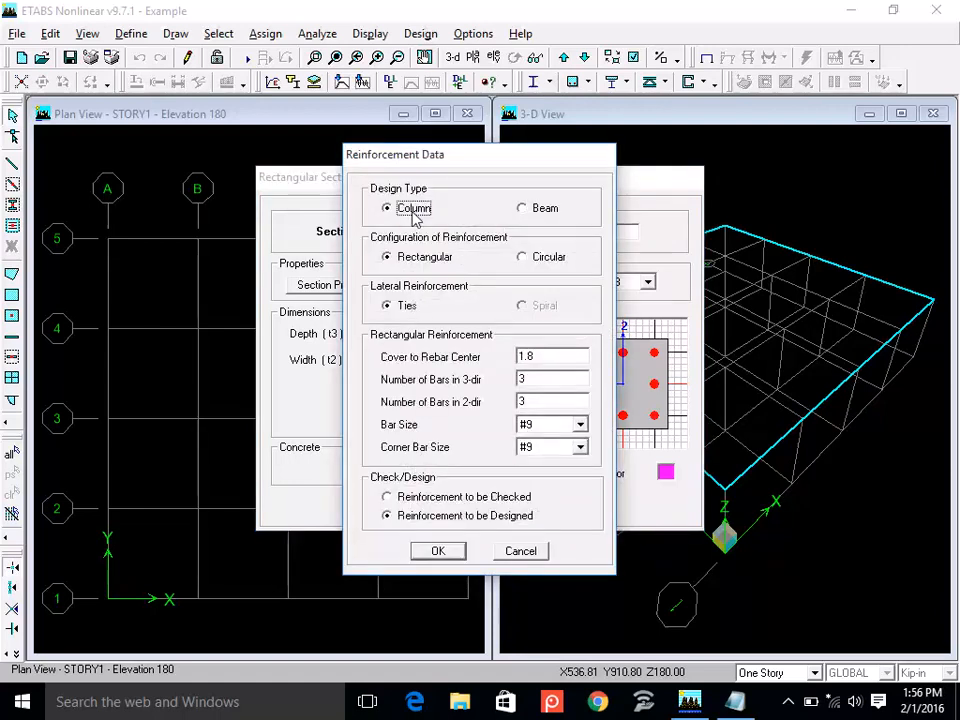
left_click(425, 258)
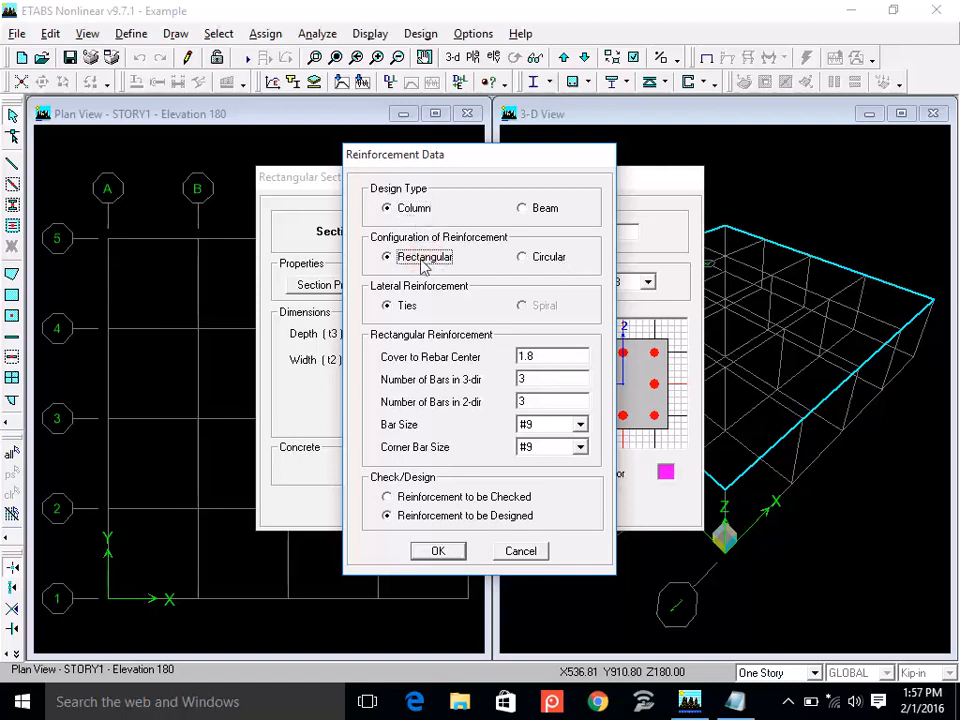
left_click(405, 306)
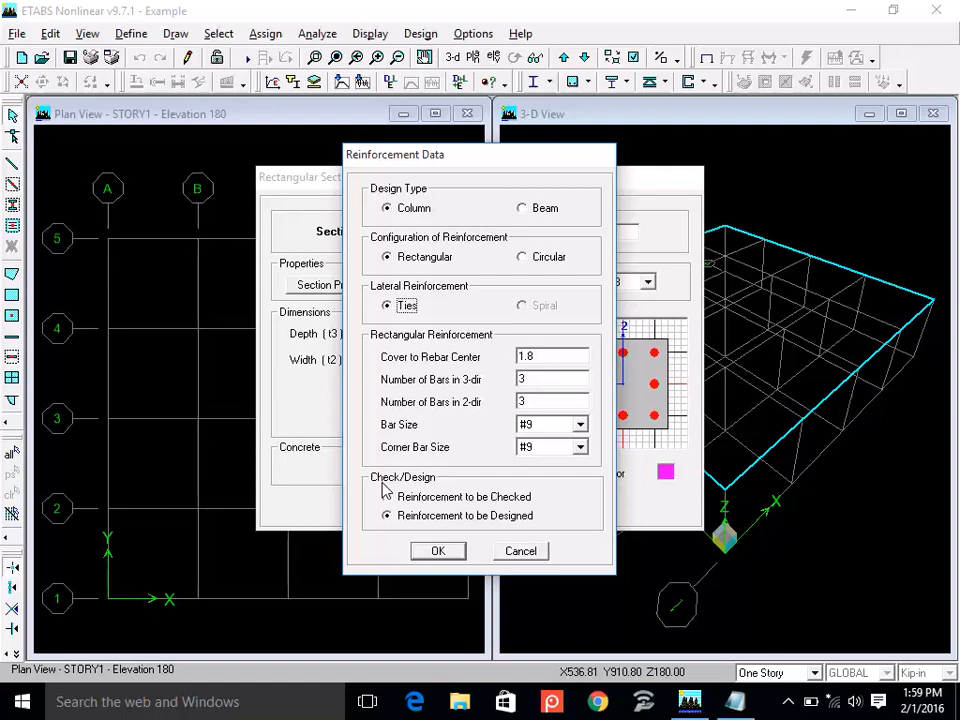
left_click(440, 553)
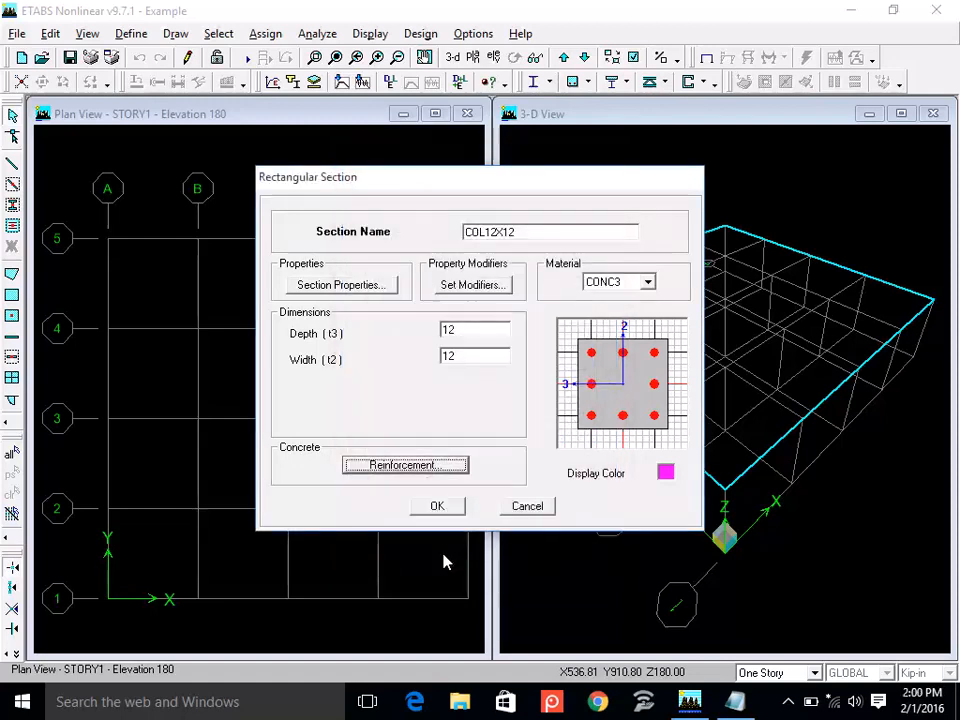
left_click(438, 508)
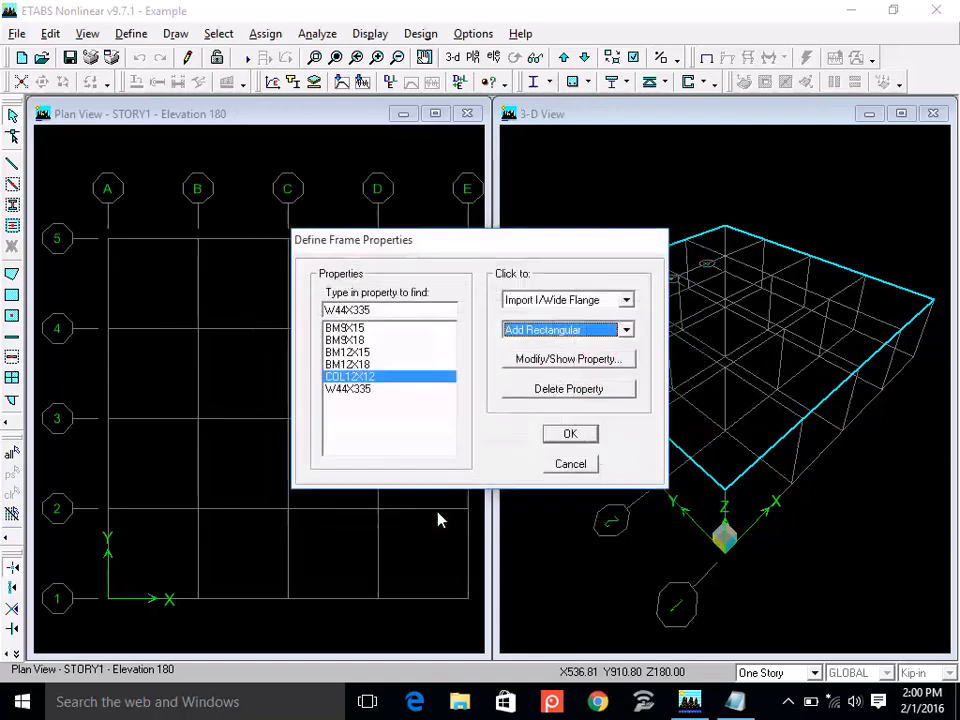
Add a rectangular frame section named COL15X15 and assign it the CONC3 material.
left_click(535, 331)
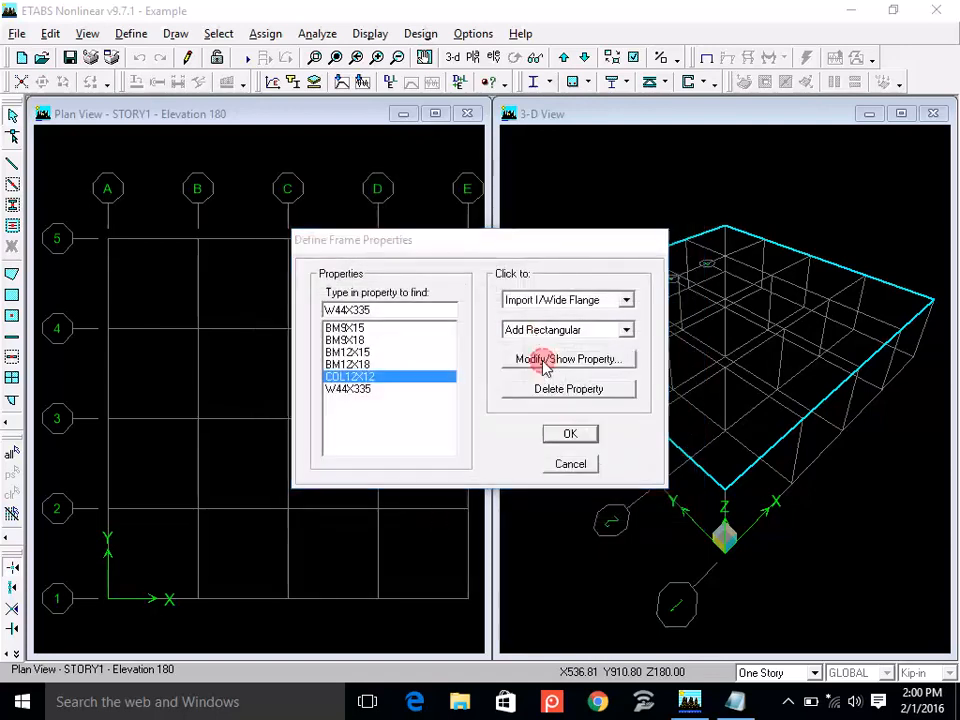
left_click(552, 358)
type("CO")
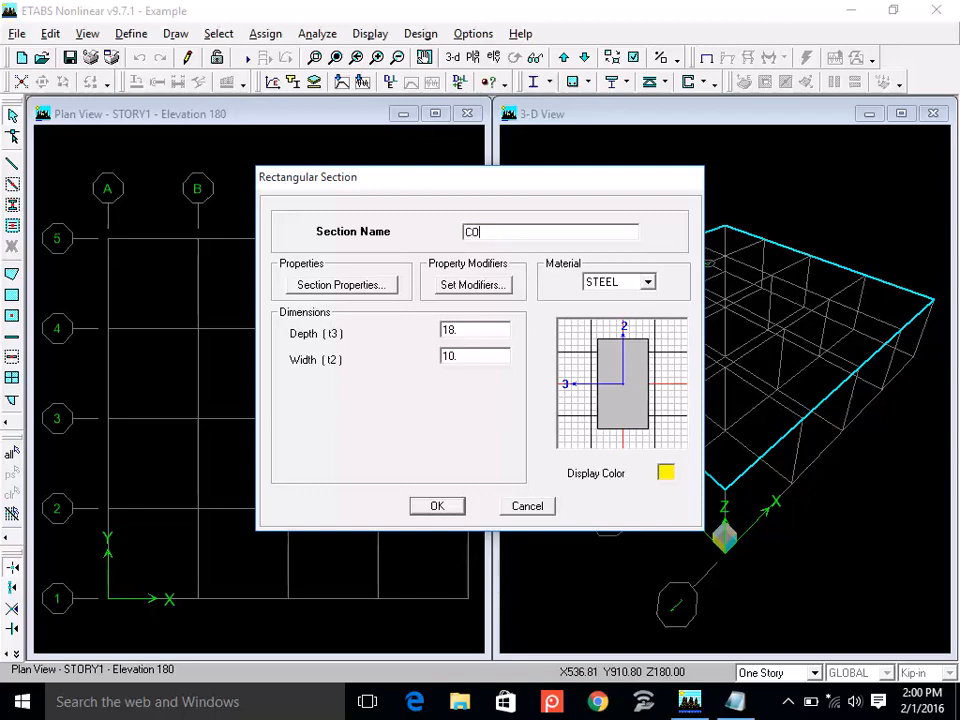
type("L15X15")
left_click(627, 284)
left_click(630, 298)
Set both the depth and the width of the COL15X15 section to 15.
double_click(480, 331)
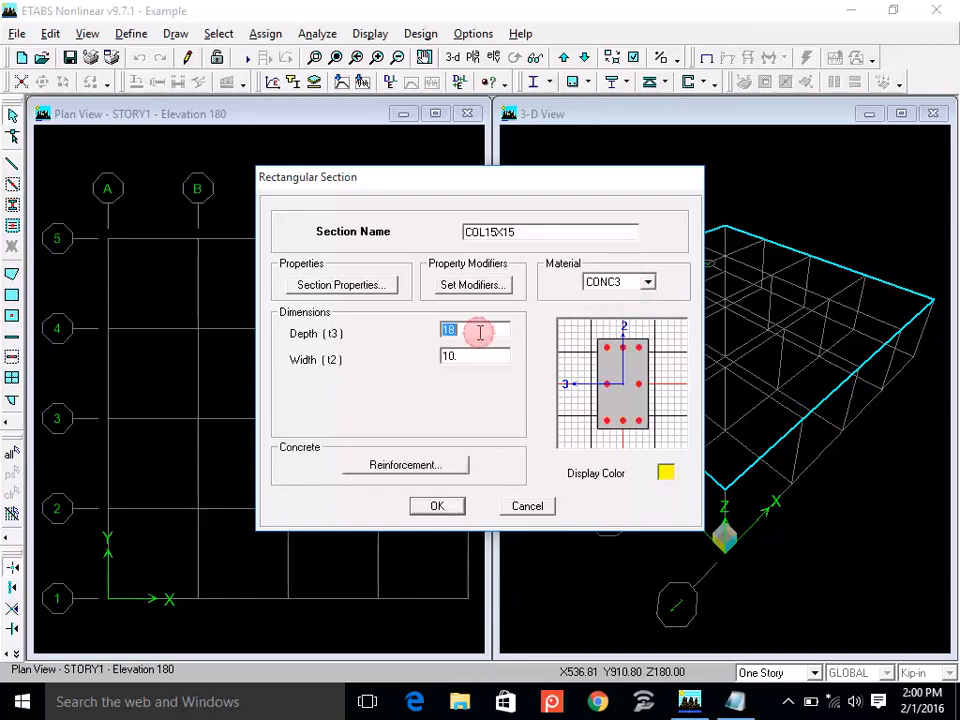
type("15")
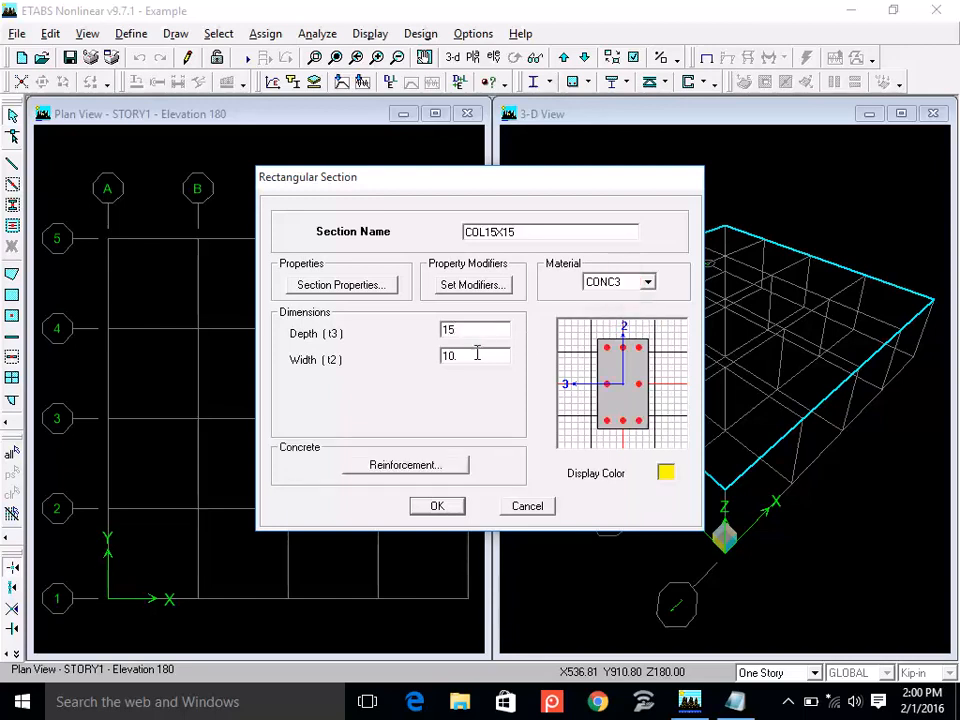
double_click(477, 355)
type("15")
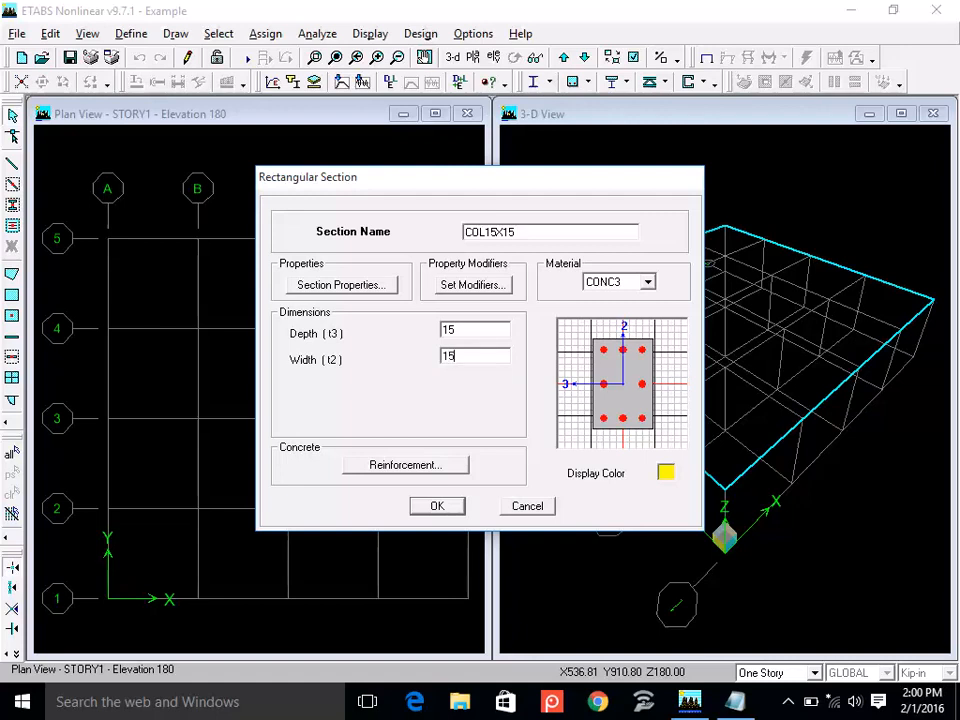
Set the COL15X15 column reinforcement to be designed with a 1.75 cover to rebar center, and accept the section.
left_click(437, 463)
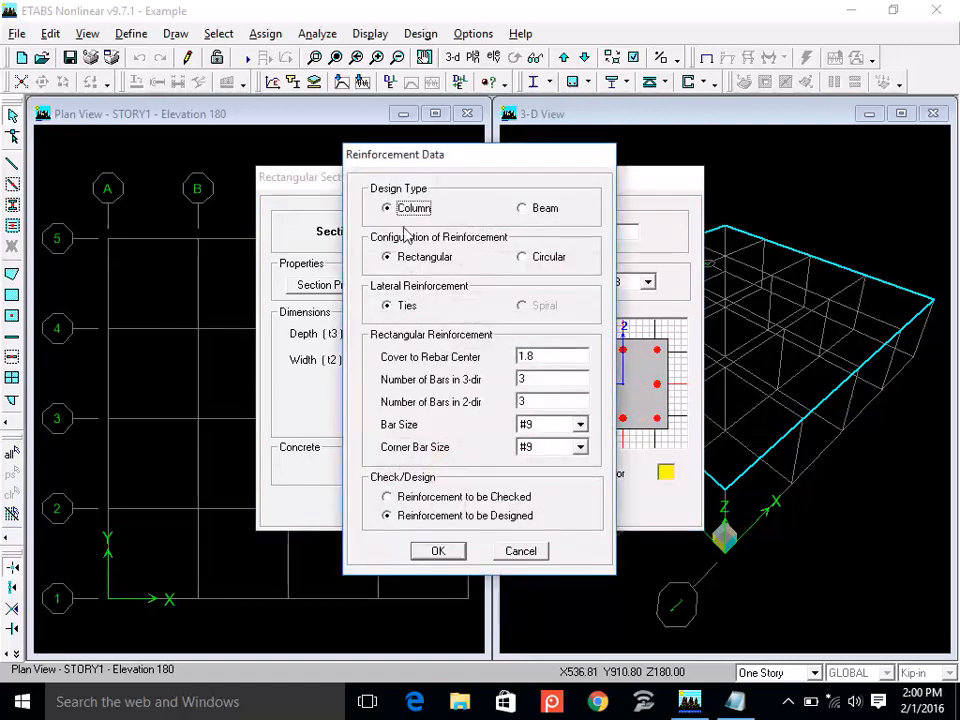
left_click(440, 517)
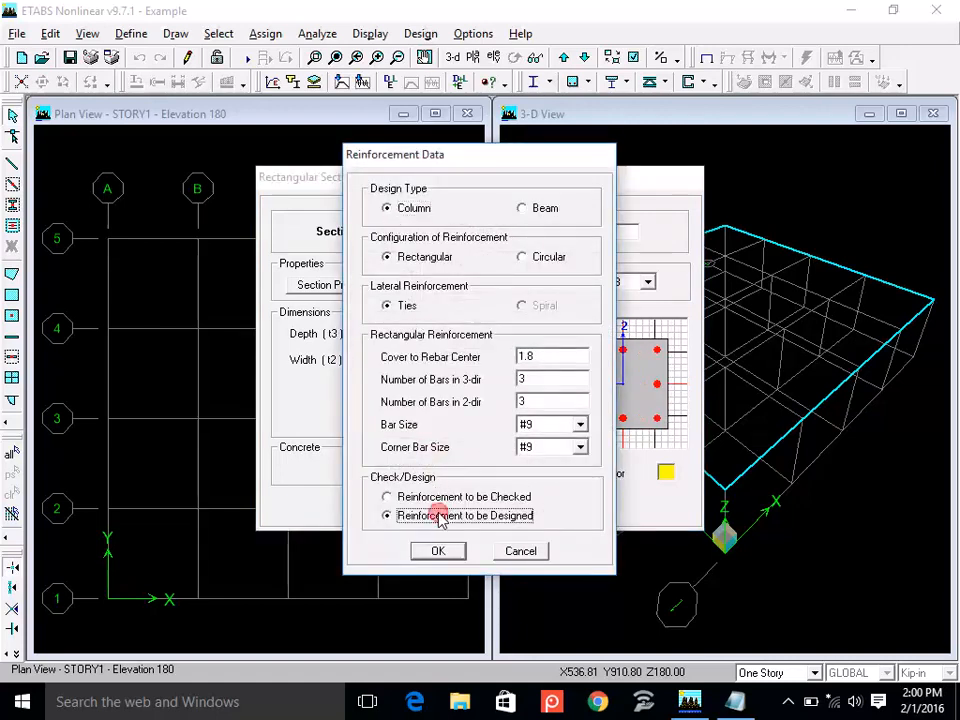
left_click(437, 553)
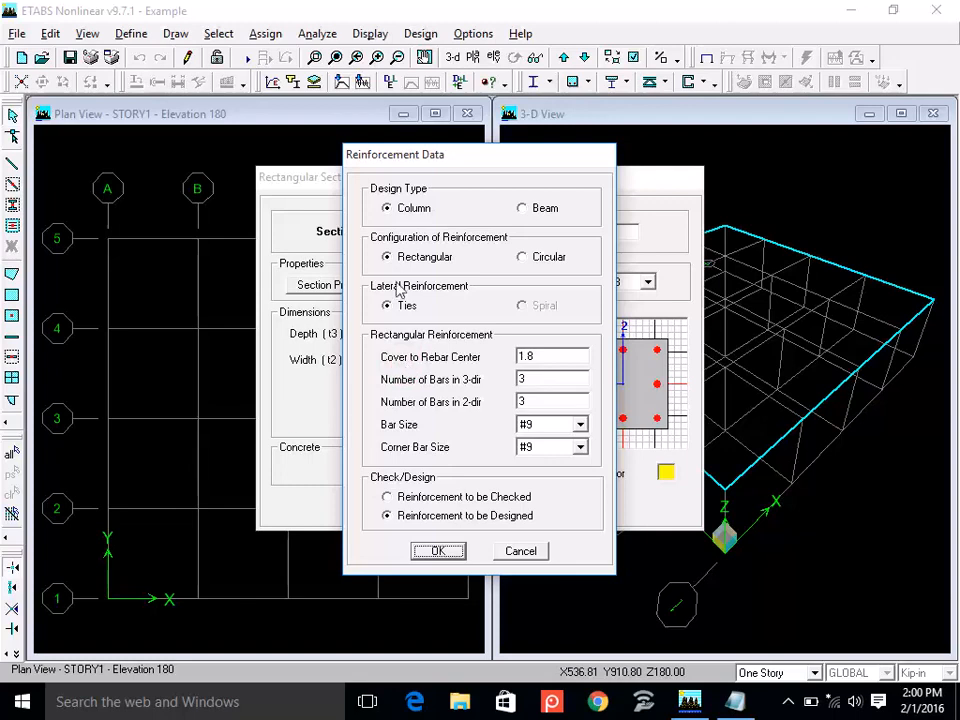
double_click(558, 355)
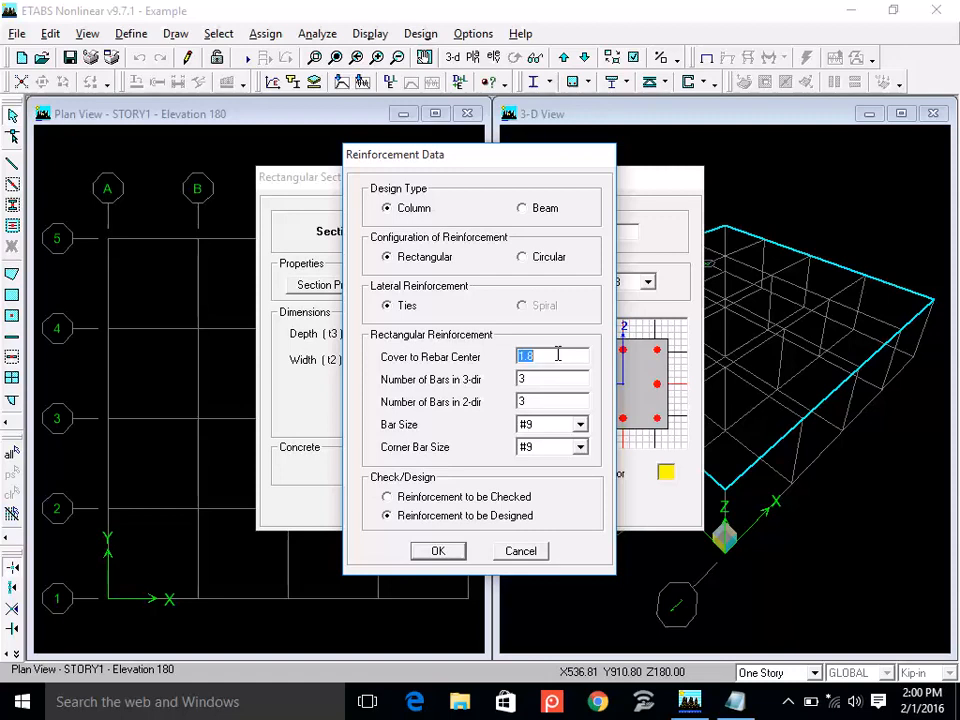
type("1.75")
left_click(436, 553)
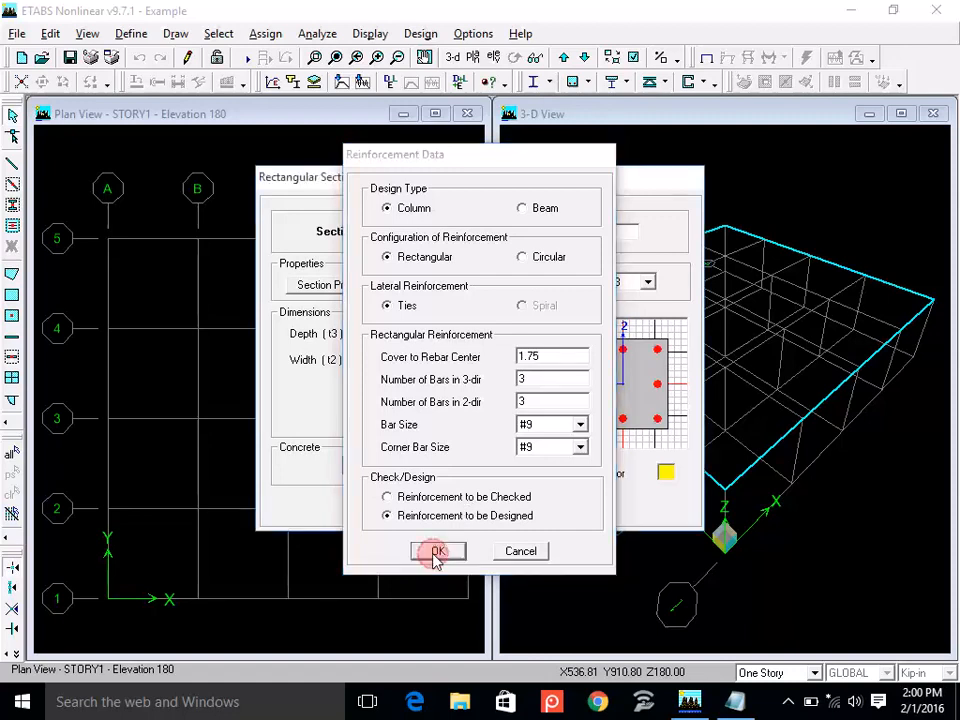
left_click(437, 506)
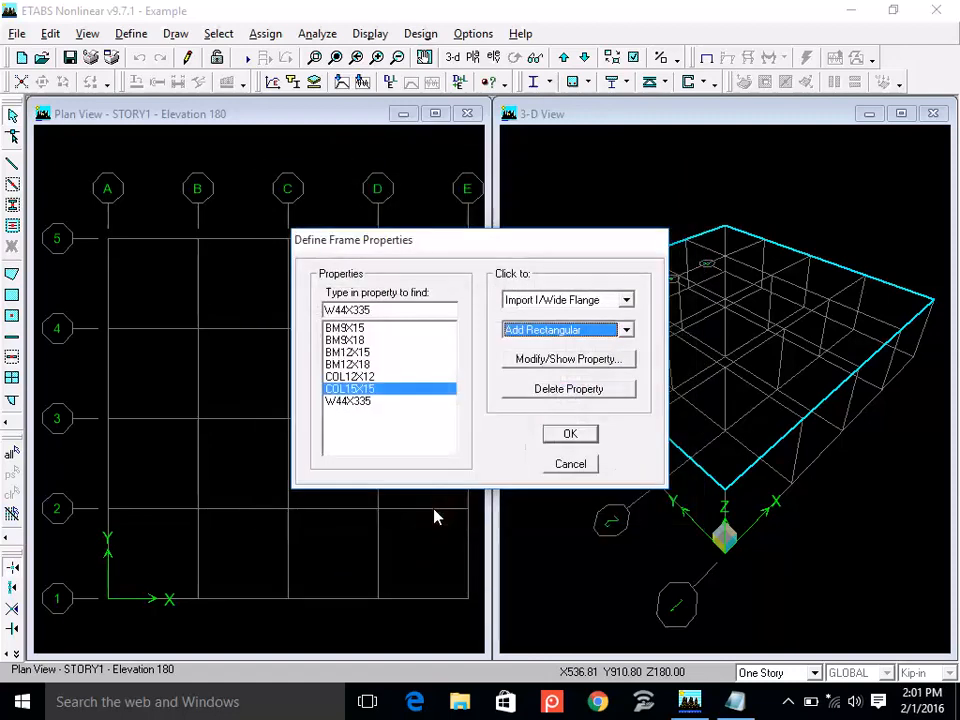
Add a rectangular frame section named COL18X18 and assign it the CONC3 material.
left_click(570, 329)
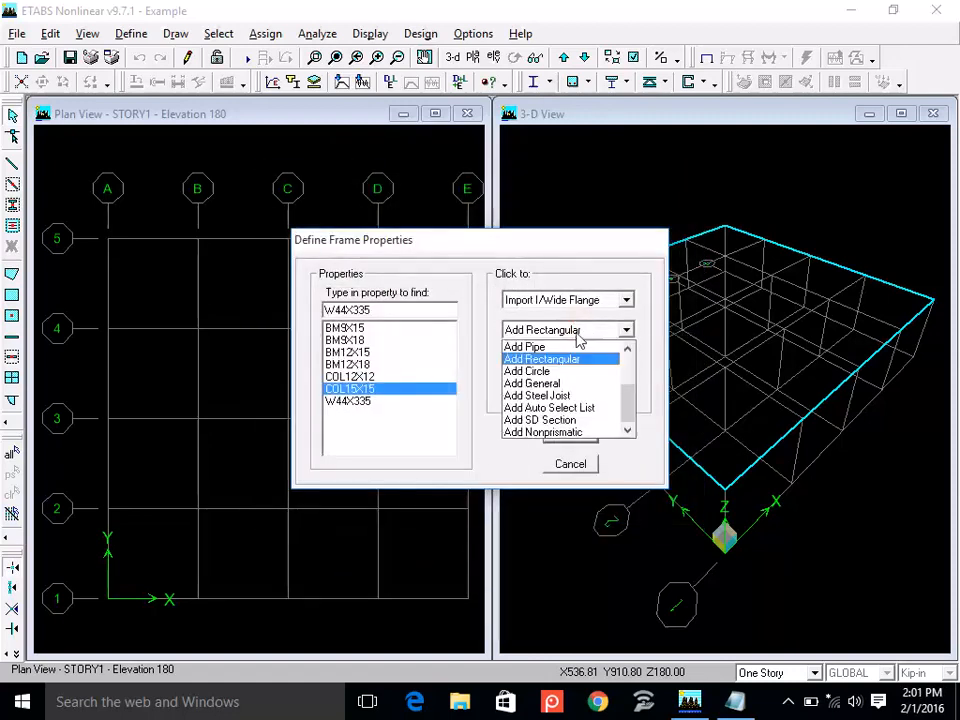
left_click(573, 357)
type("COL18X18")
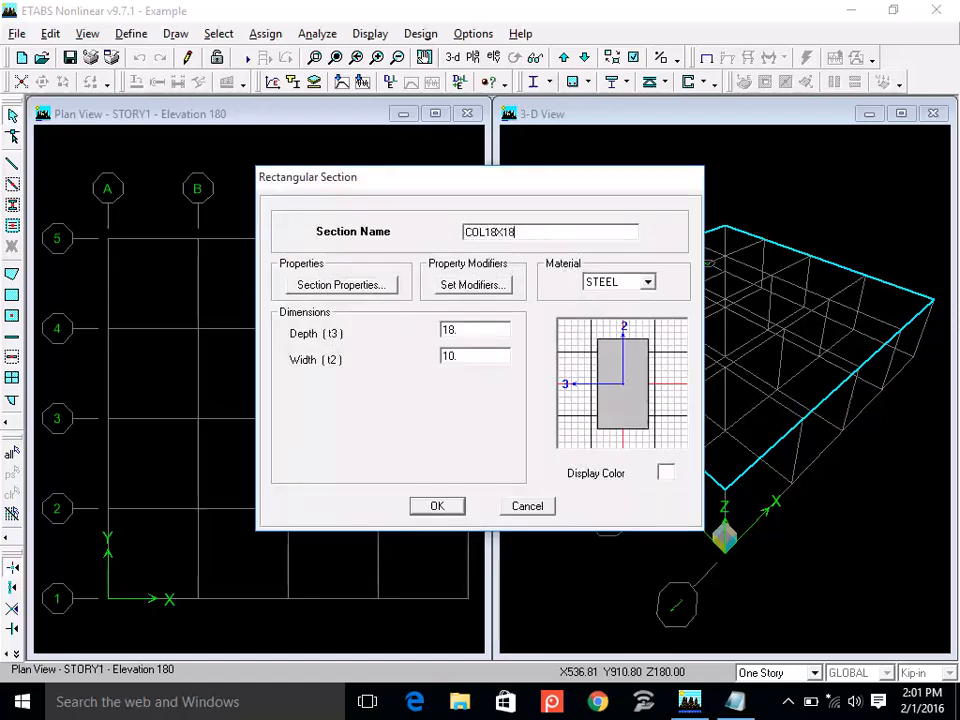
left_click(614, 279)
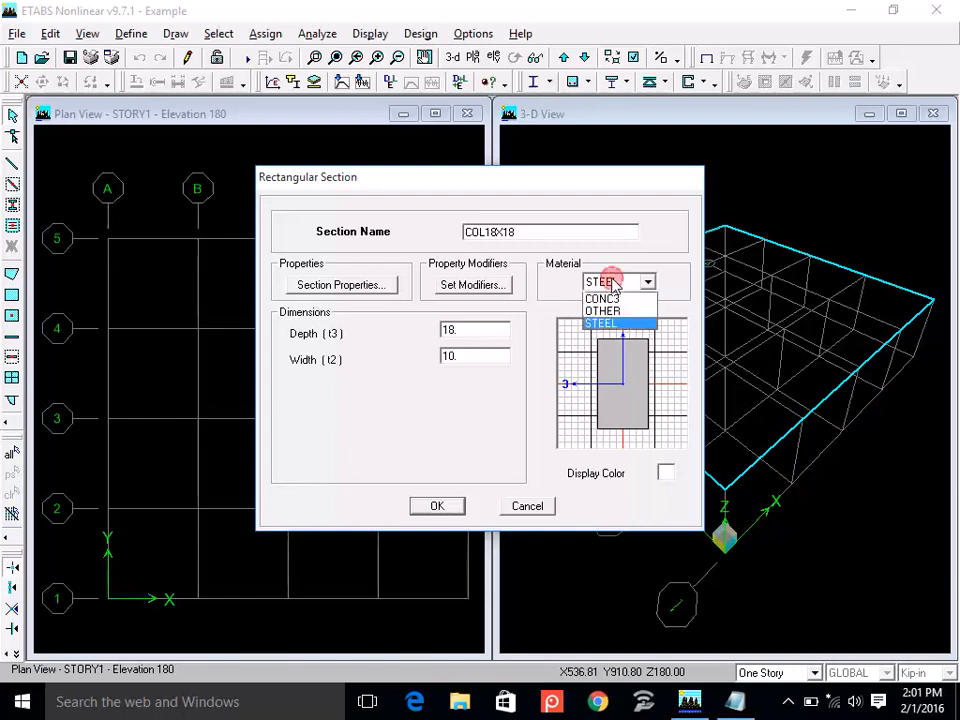
left_click(612, 298)
Set the width of the COL18X18 section to 18, keeping the depth at its default.
double_click(467, 333)
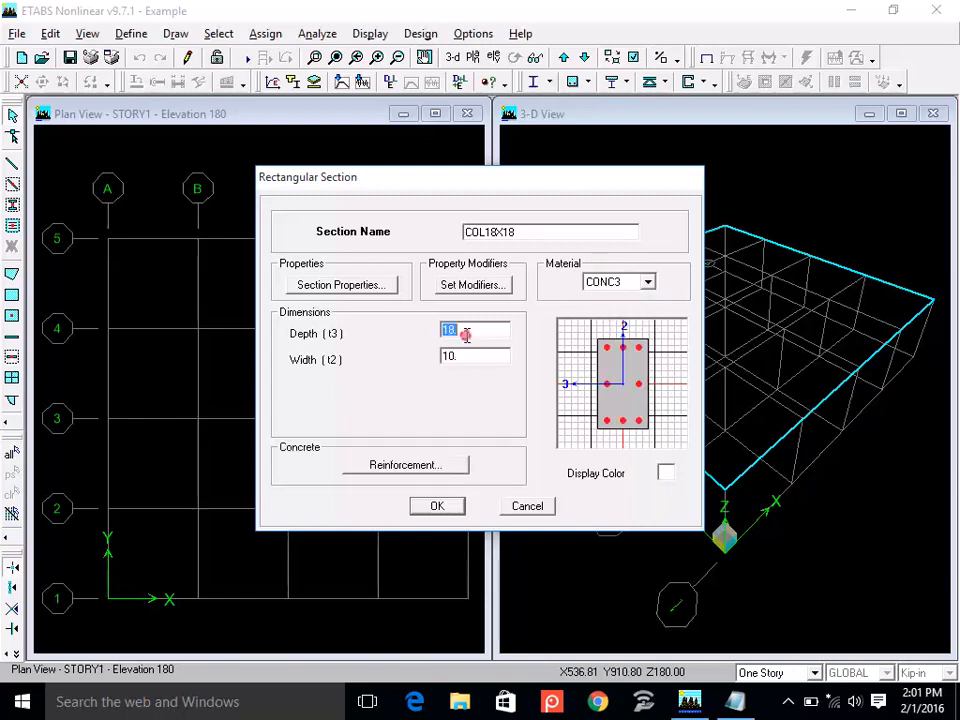
double_click(465, 356)
type("18")
Set the cover to rebar center of the COL18X18 column reinforcement to 1.75.
left_click(430, 464)
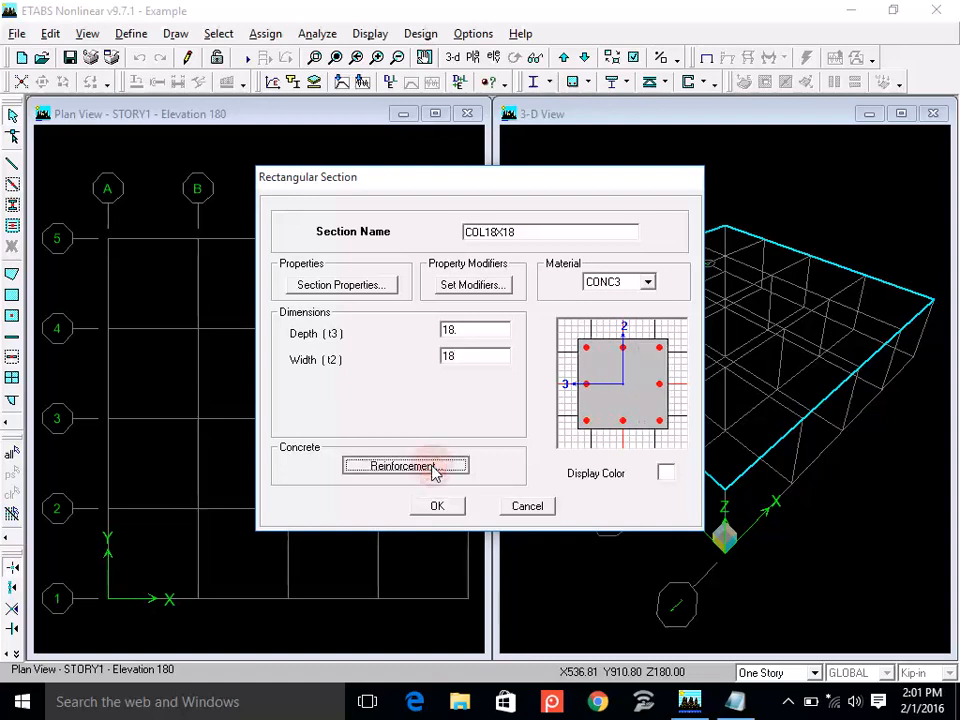
double_click(549, 356)
type("1.75")
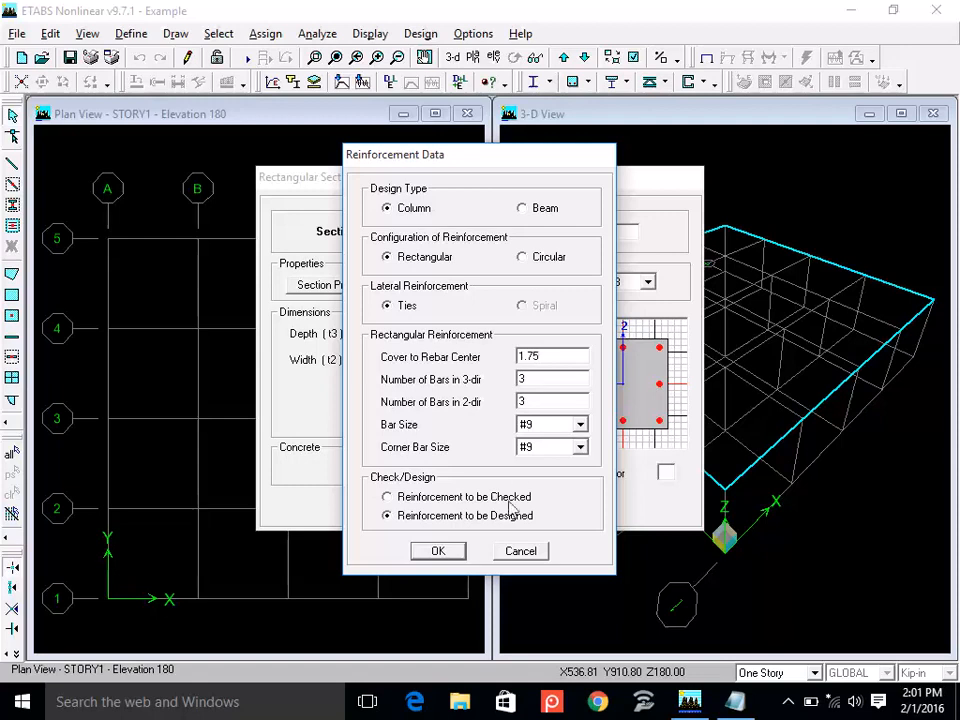
left_click(437, 552)
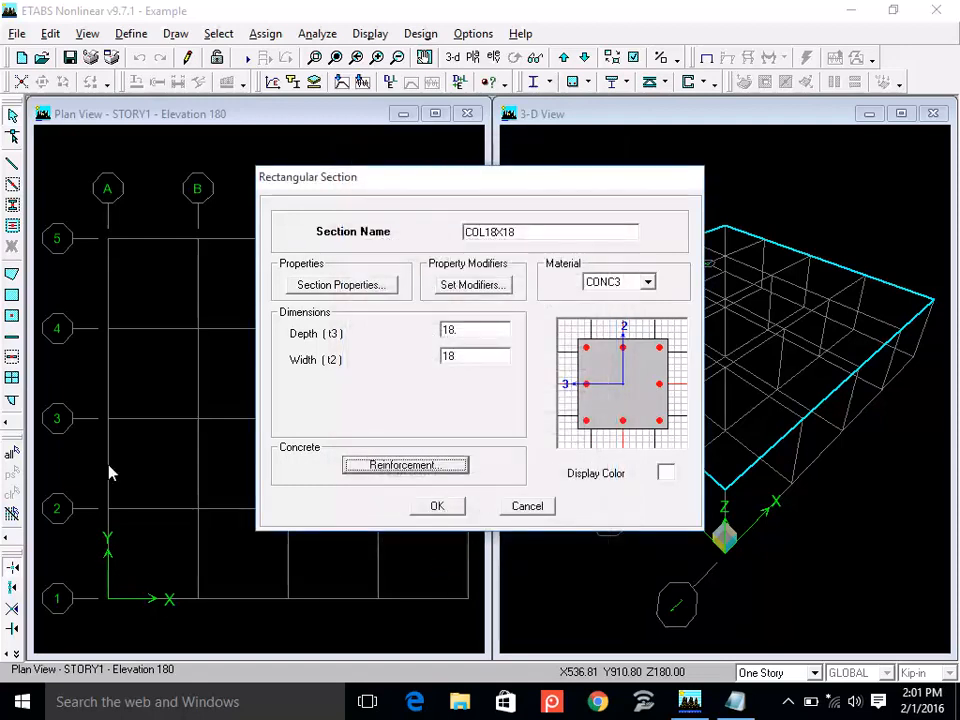
Set the bar size in the COL18X18 reinforcement data to 25M.
left_click(417, 466)
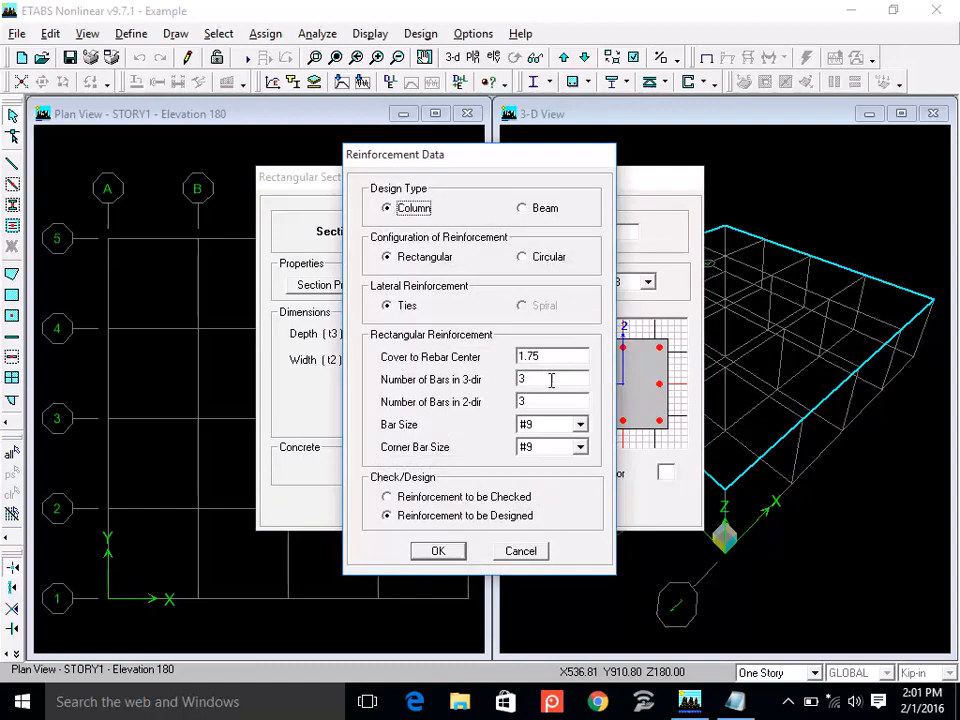
left_click(580, 425)
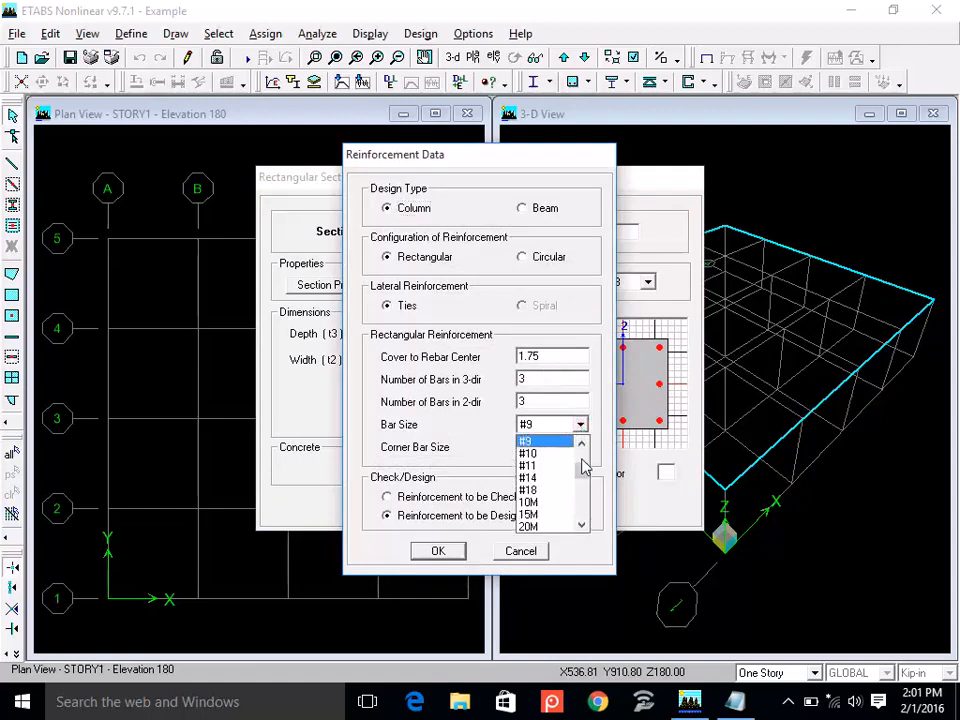
mouse_move(580, 471)
left_mouse_down()
mouse_move(579, 456)
mouse_move(581, 471)
left_mouse_up()
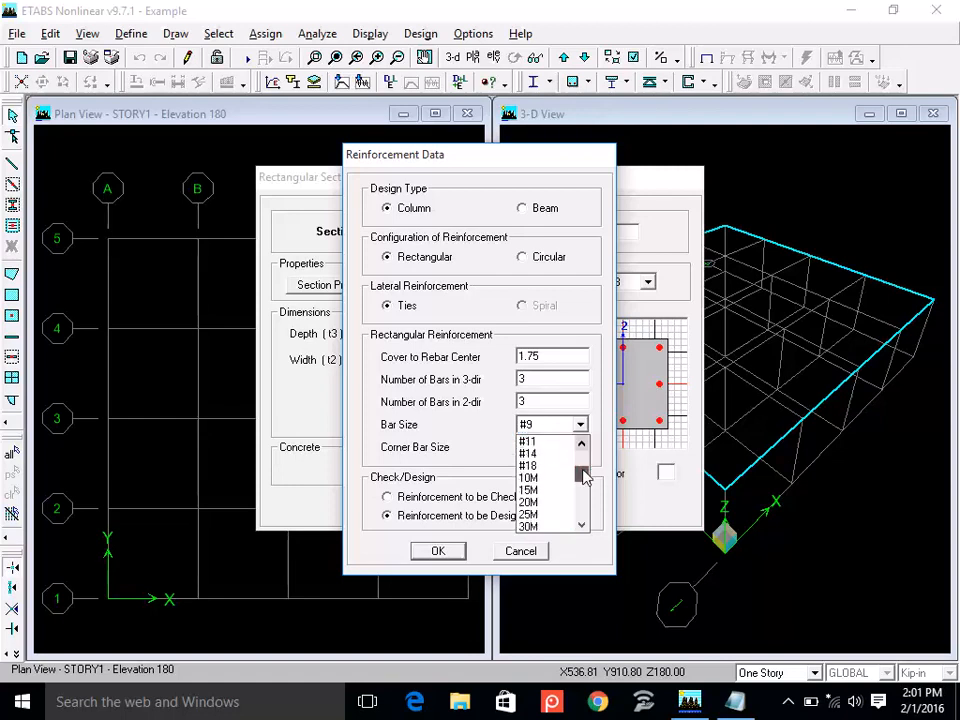
left_click(553, 514)
Change the COL18X18 reinforcement bar size to #3 and accept the reinforcement data and the section.
left_click(580, 427)
scroll(579, 474, "up", 3)
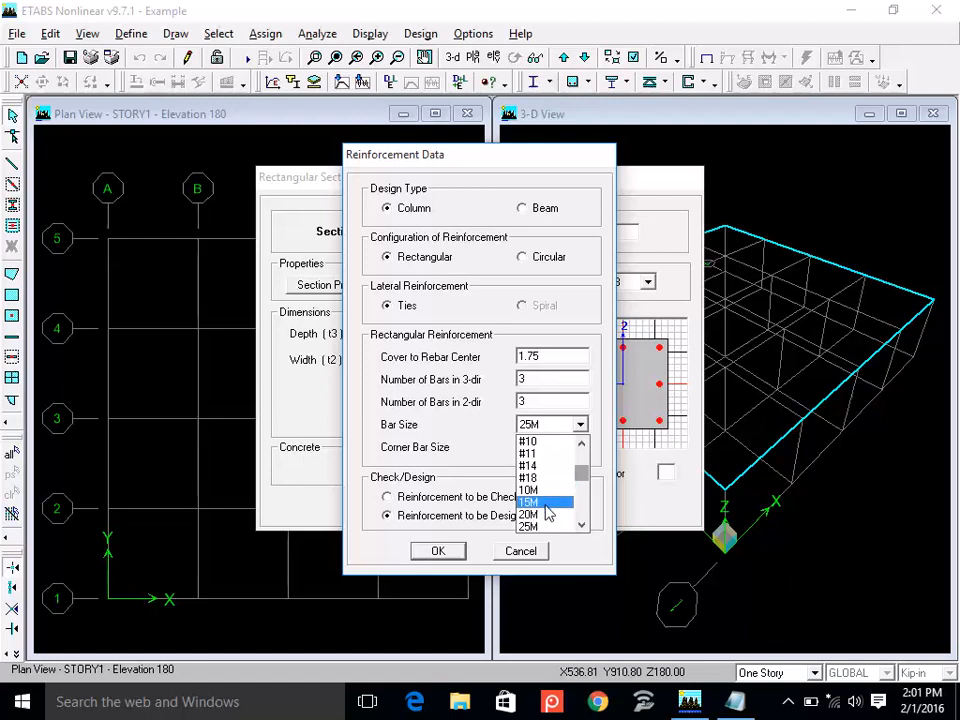
left_click(581, 526)
left_click(581, 526)
left_click(581, 526)
left_click(581, 526)
left_click(581, 526)
left_click(581, 526)
left_click(581, 526)
left_click(582, 527)
left_click(582, 527)
left_click(582, 527)
left_click(582, 527)
left_click(582, 527)
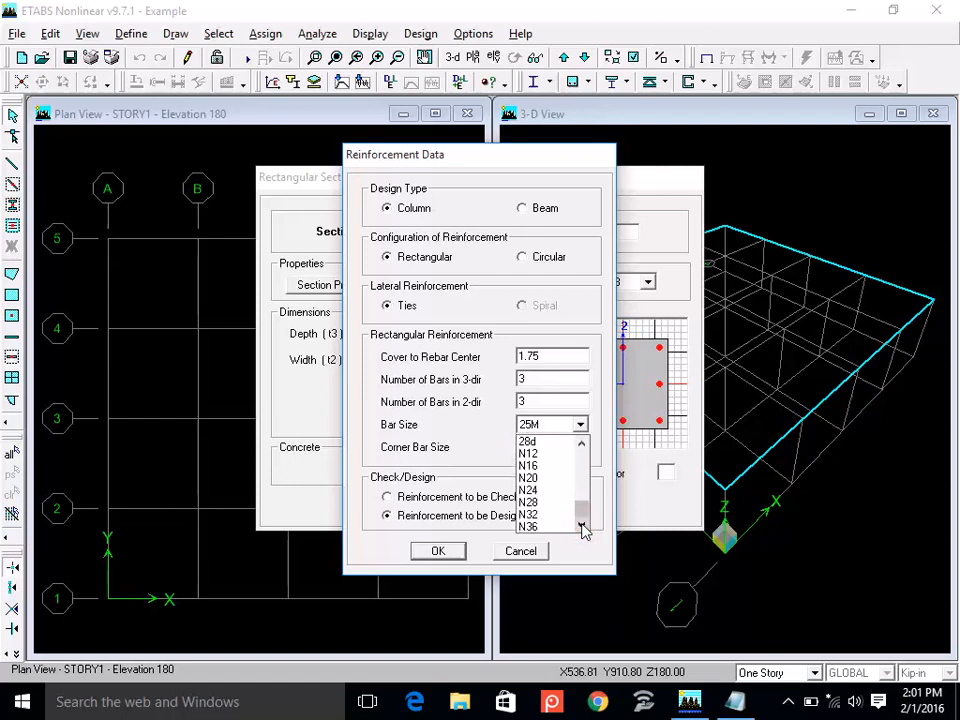
left_click_drag(584, 520, 570, 450)
left_click(553, 455)
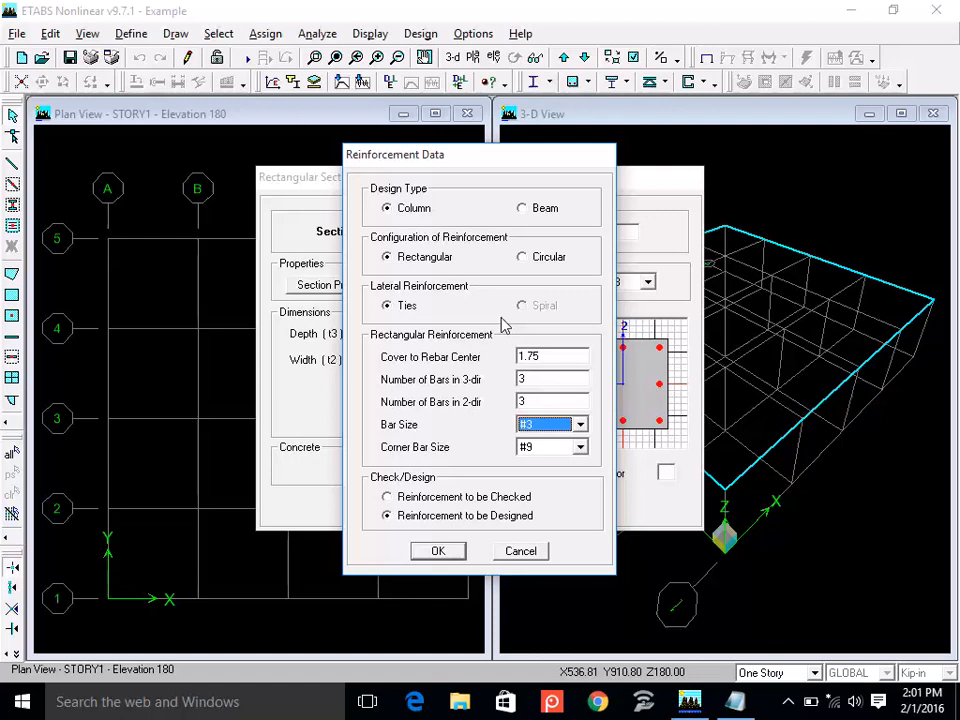
left_click(446, 551)
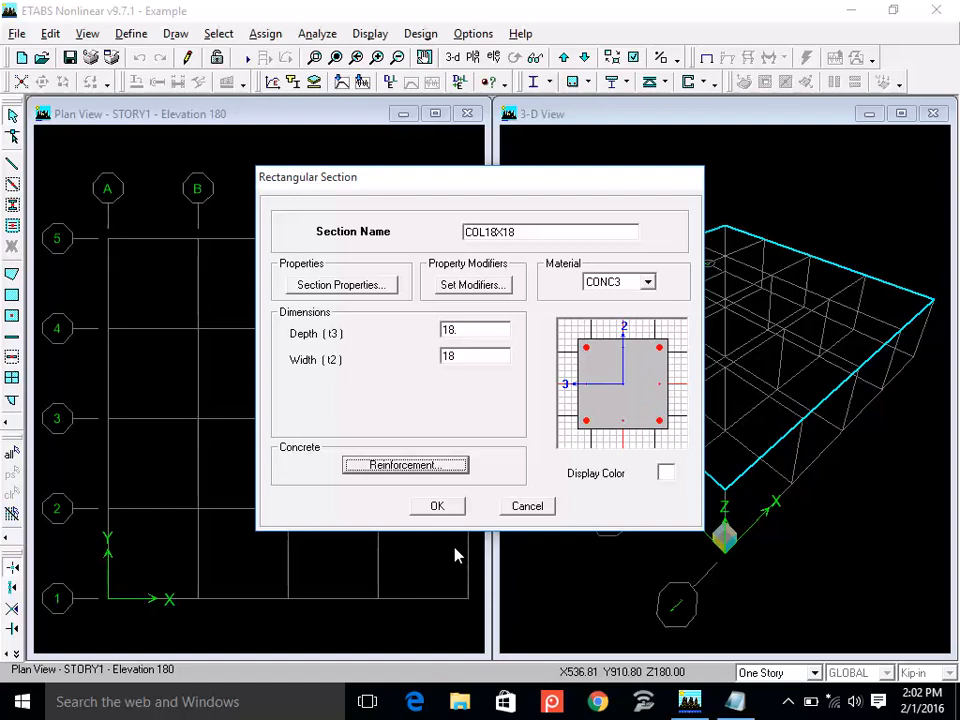
left_click(446, 508)
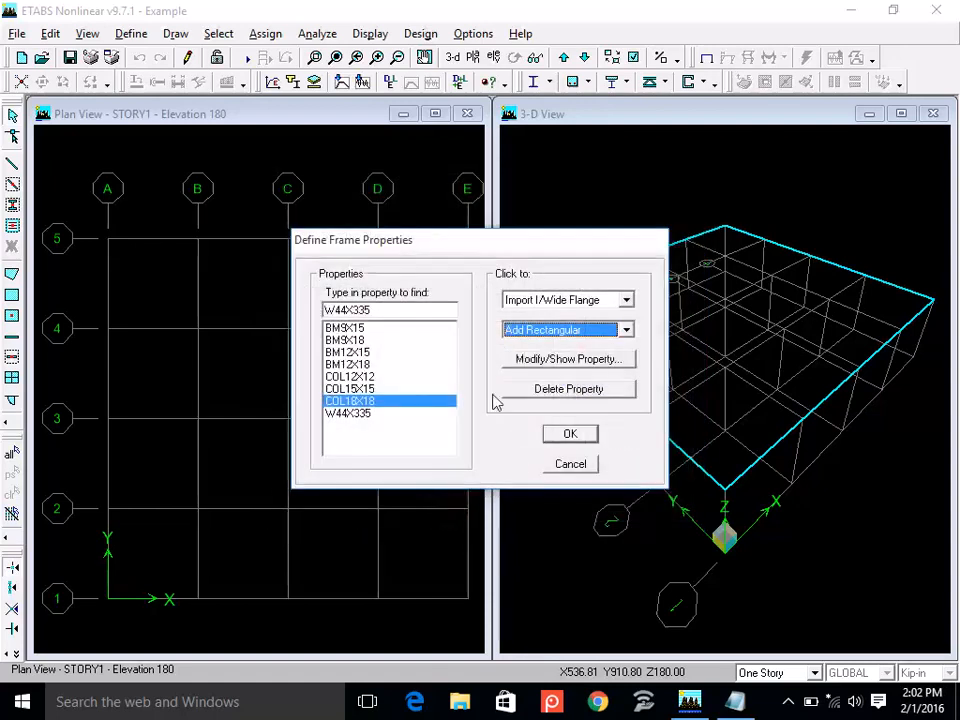
Add a rectangular frame section named COL15X18 and assign it the CONC3 material.
left_click(557, 331)
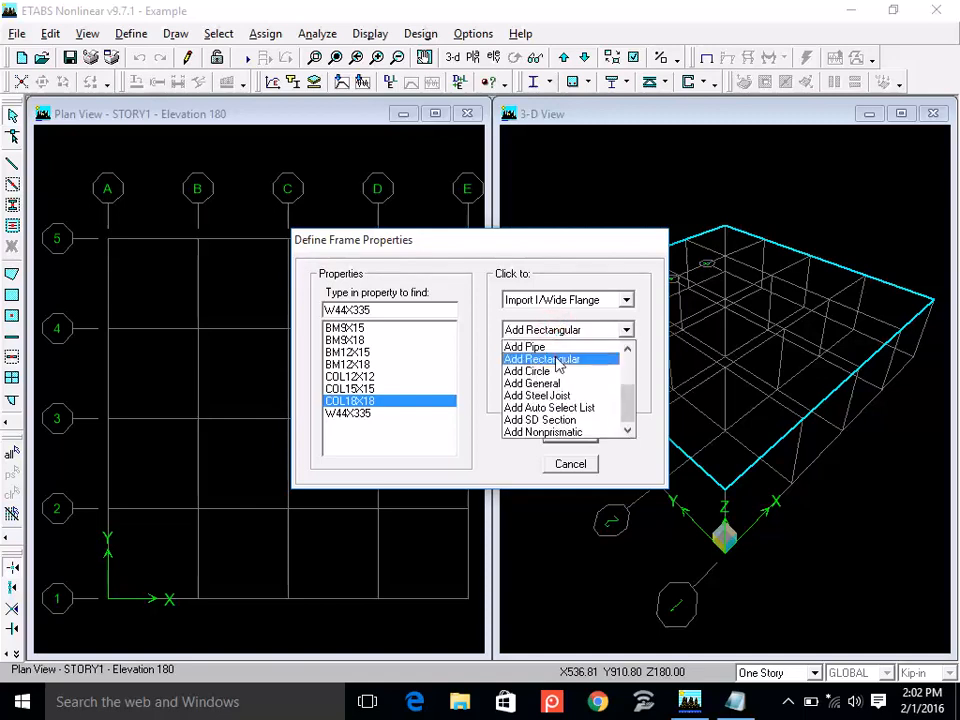
left_click(558, 358)
type("C")
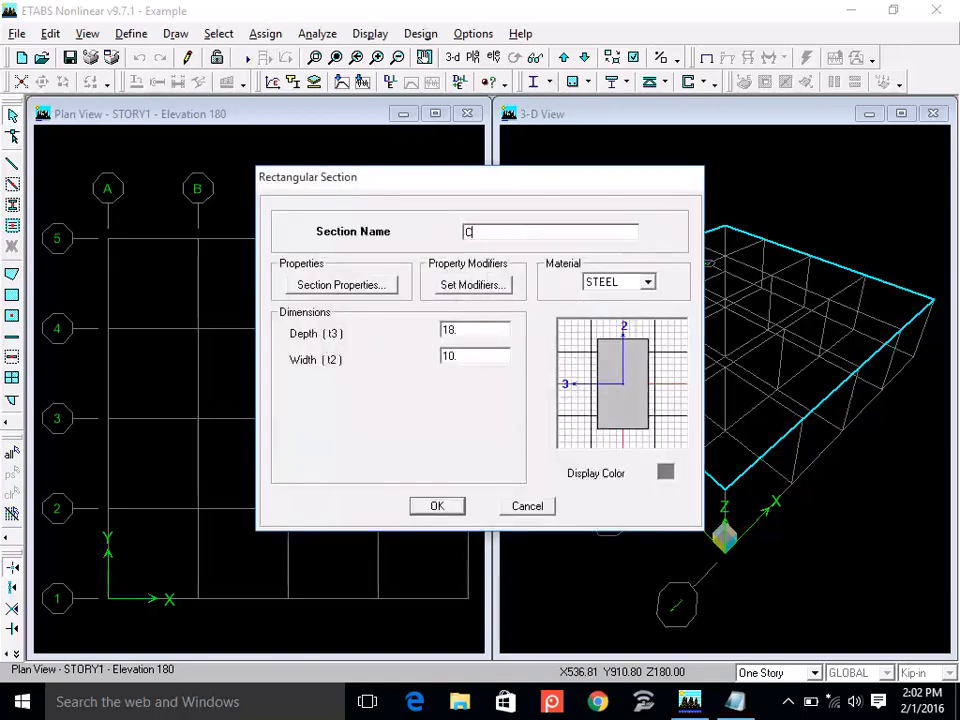
type("OL15X18")
left_click(612, 283)
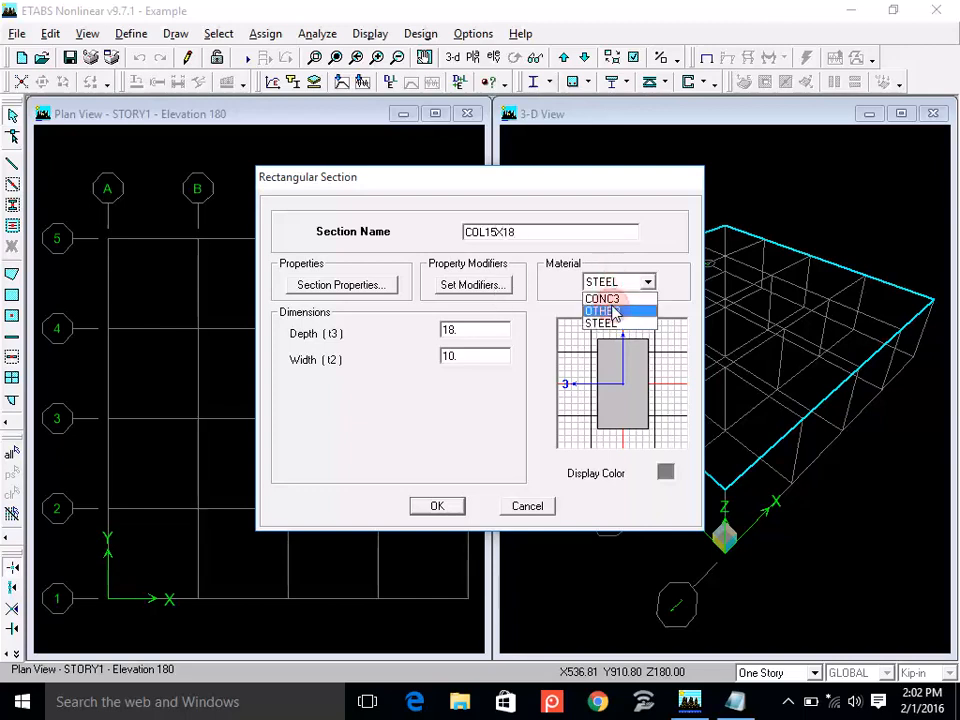
left_click(612, 298)
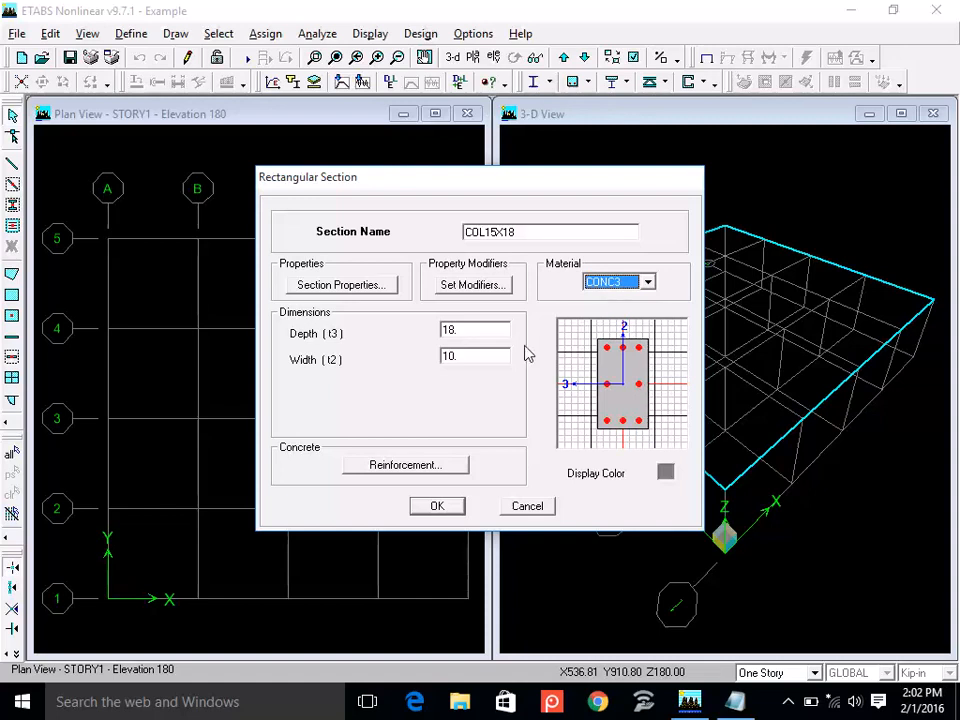
Open the width dimension of the COL15X18 section for editing.
double_click(468, 330)
double_click(467, 355)
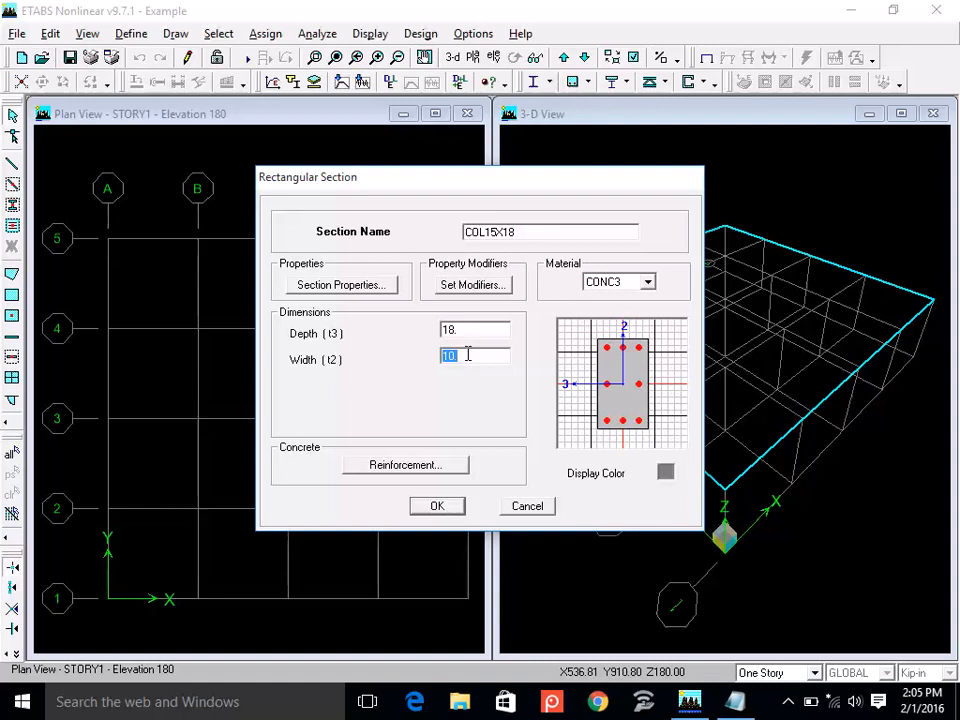
Try depths of 24 and 50 for the COL15X18 section to compare its proportions.
double_click(497, 231)
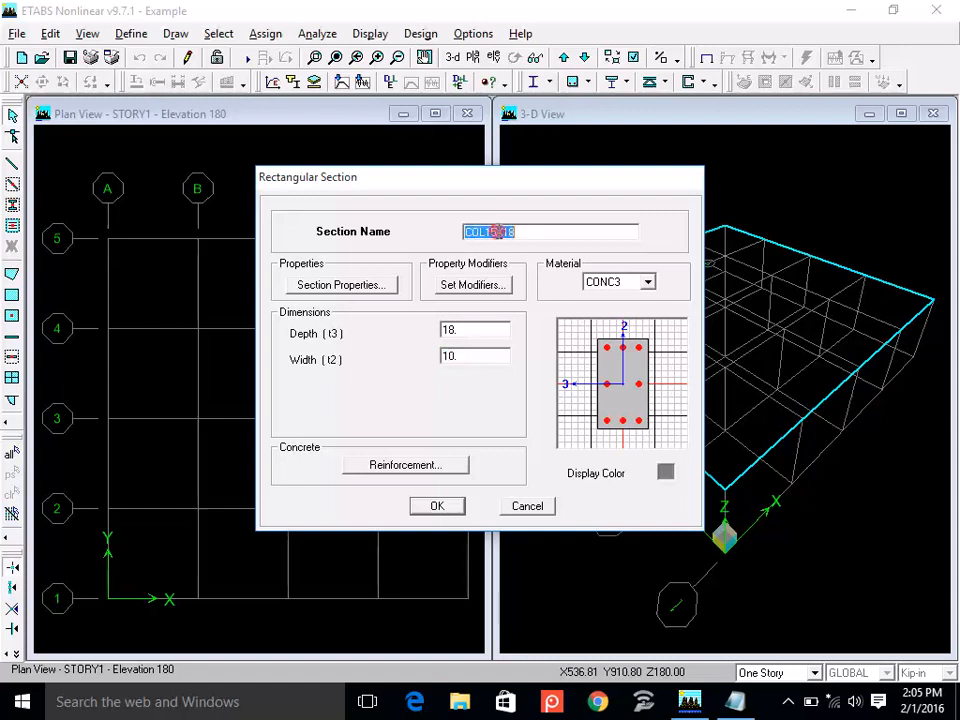
left_click(521, 234)
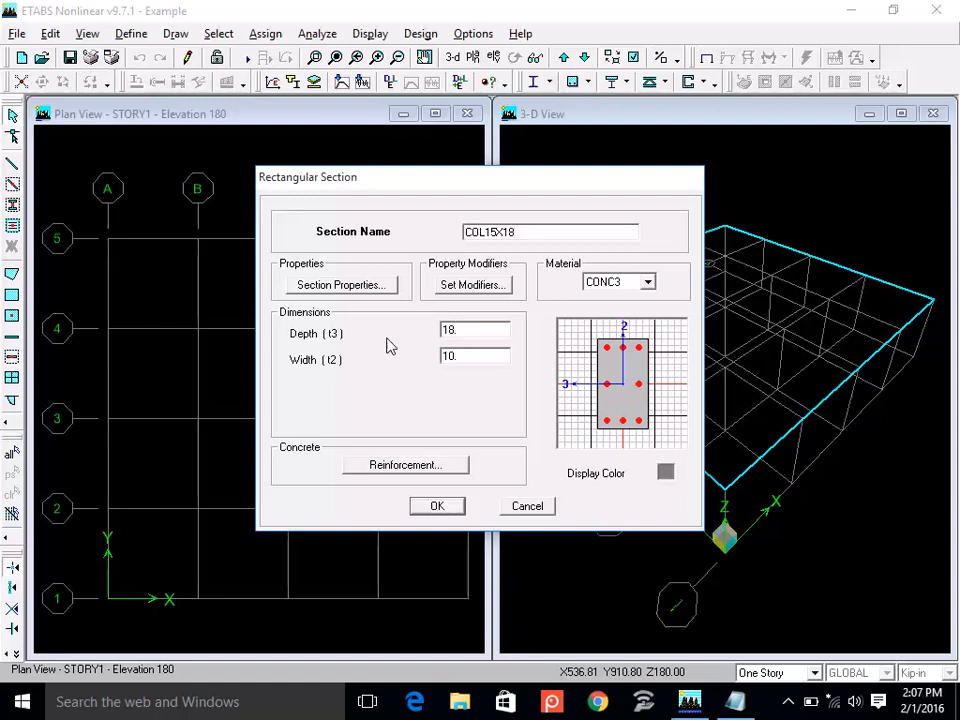
double_click(476, 333)
type("24")
double_click(476, 356)
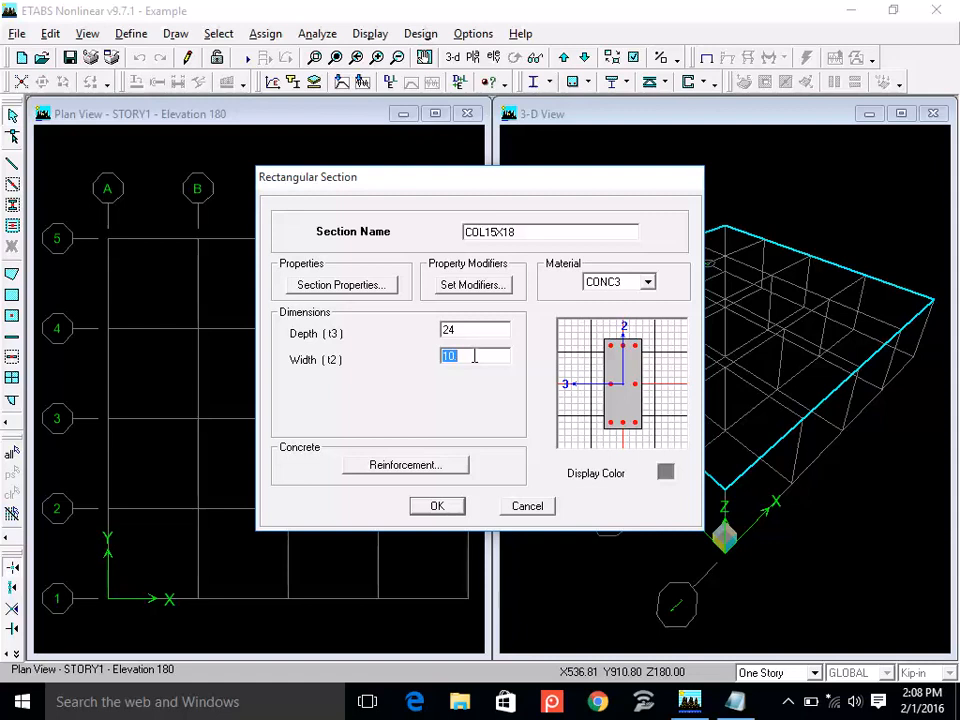
double_click(459, 329)
type("50")
double_click(473, 357)
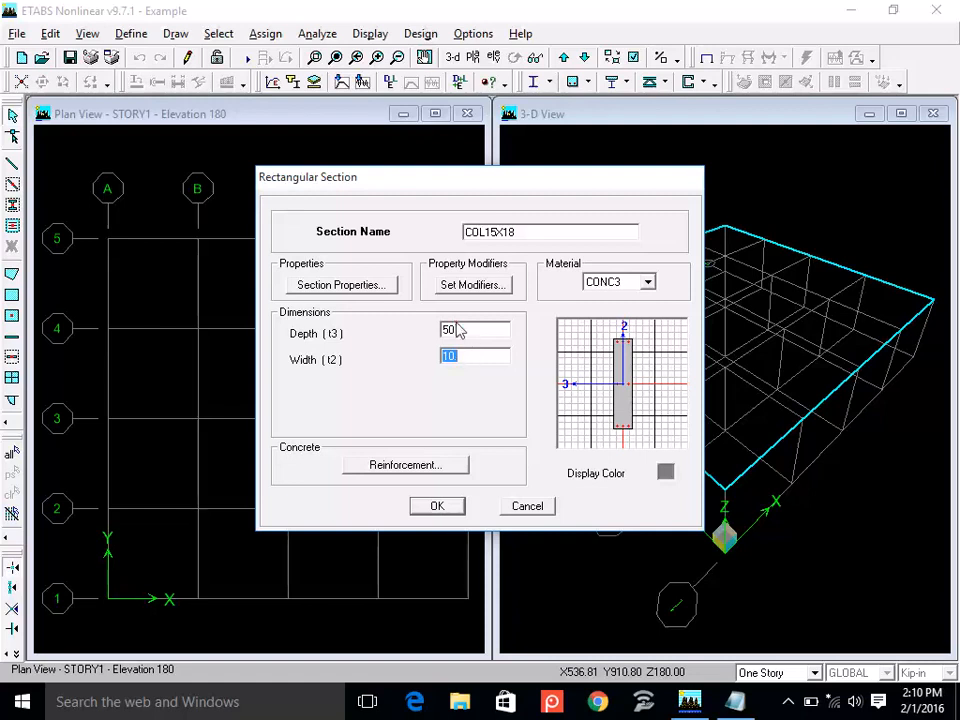
Try a depth of 12 and a width of 24 for the COL15X18 section.
double_click(455, 329)
type("12")
double_click(457, 356)
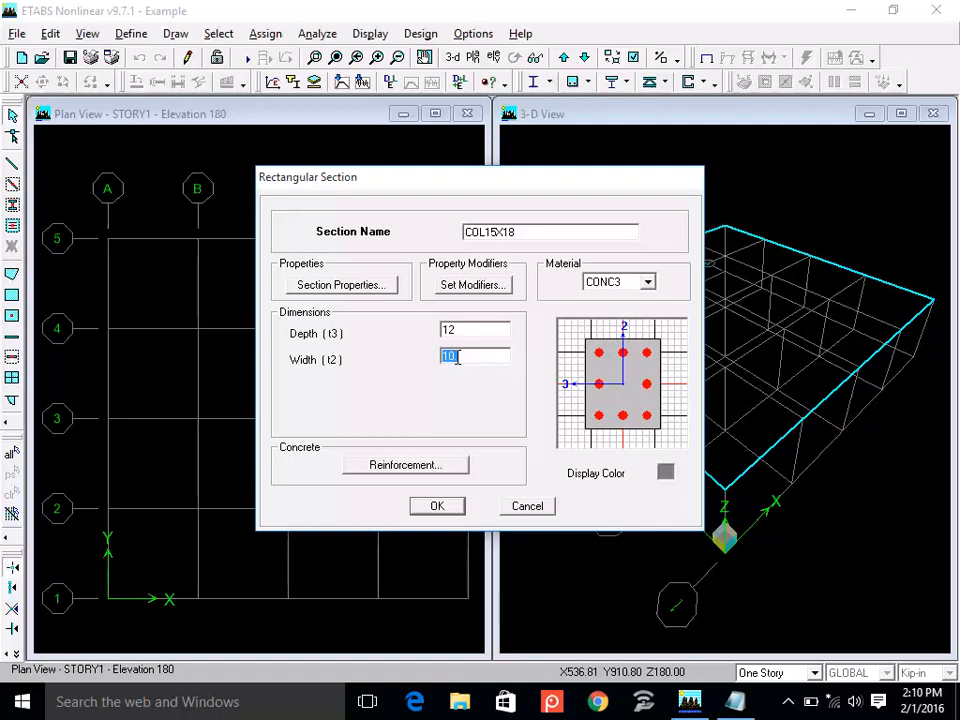
type("24")
double_click(467, 330)
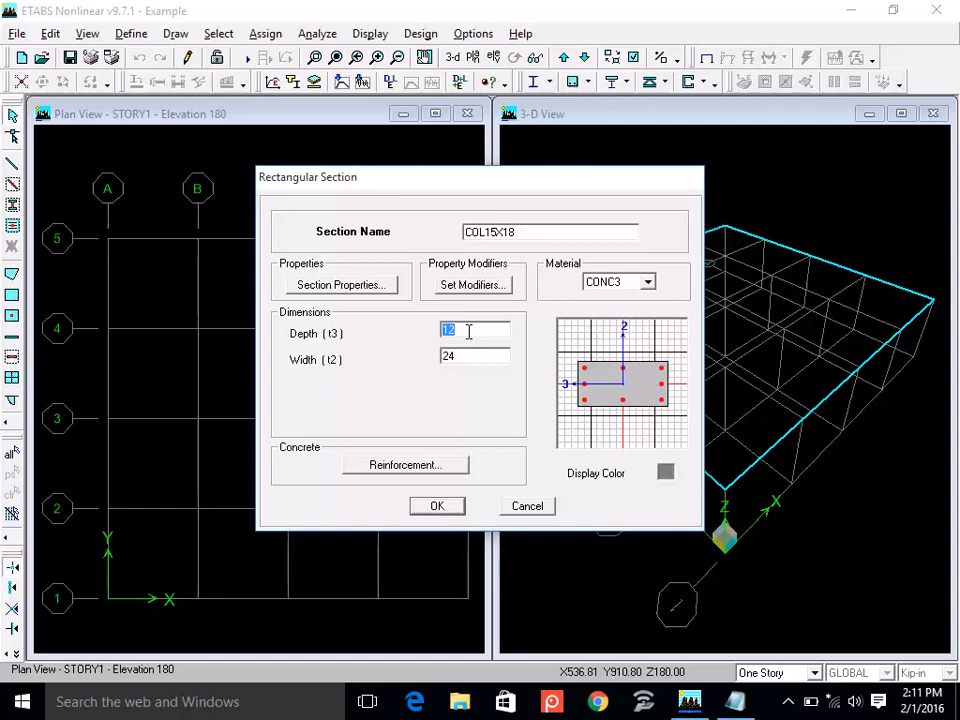
Set the COL15X18 section's depth to 18 and its width to 15.
double_click(495, 232)
left_click(524, 235)
double_click(466, 332)
type("18")
double_click(460, 356)
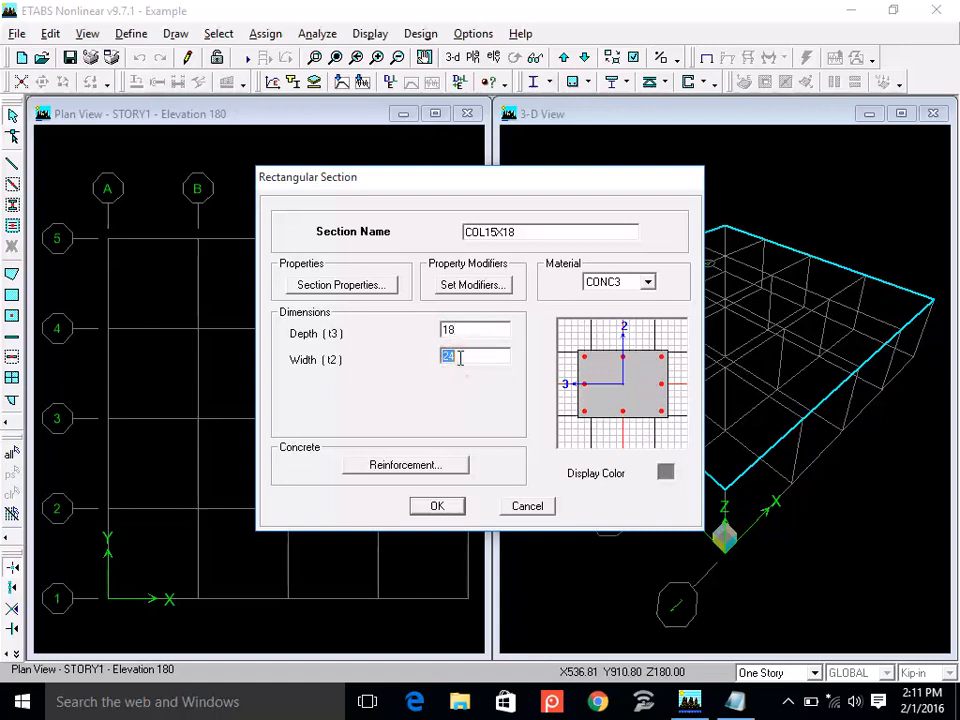
type("15")
double_click(475, 331)
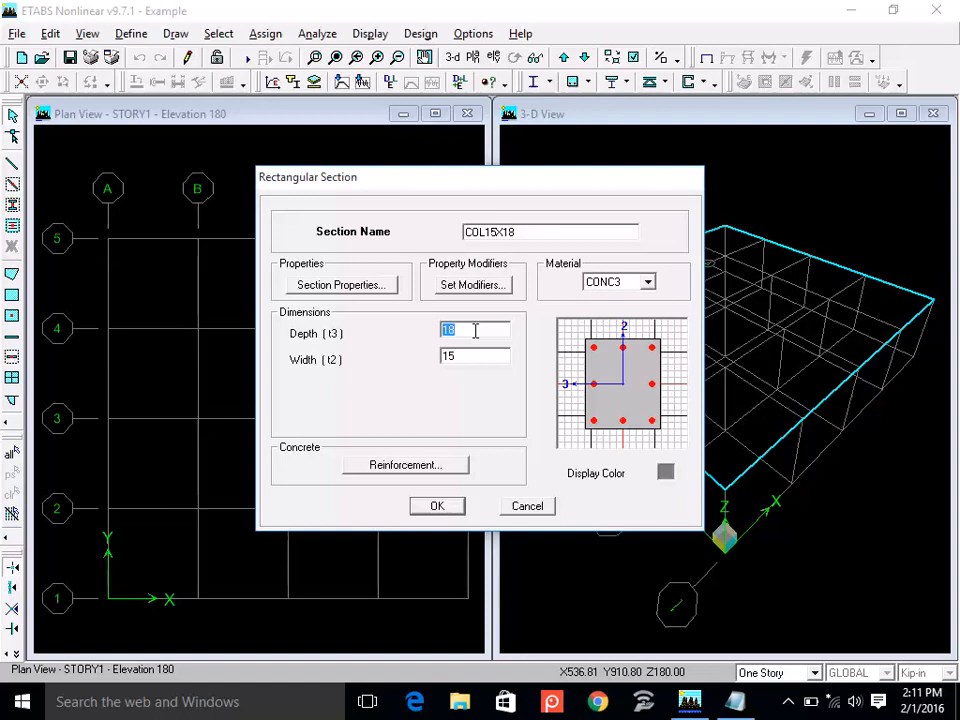
Set the COL15X18 cover to rebar center to 1.75, then accept the section and finish defining frame properties.
left_click(400, 467)
double_click(545, 362)
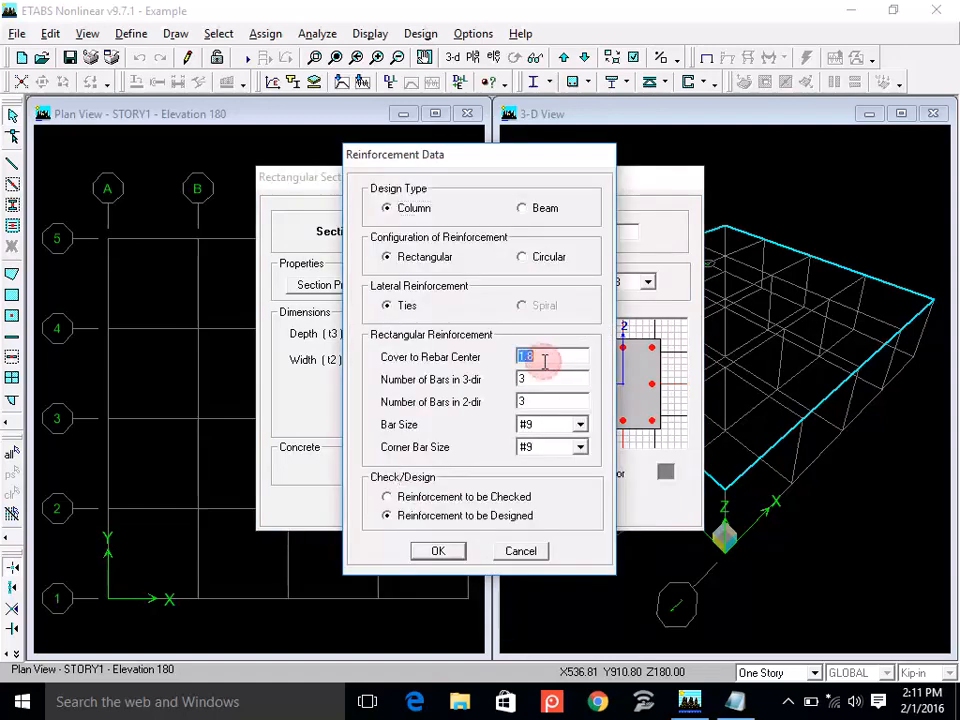
type("1")
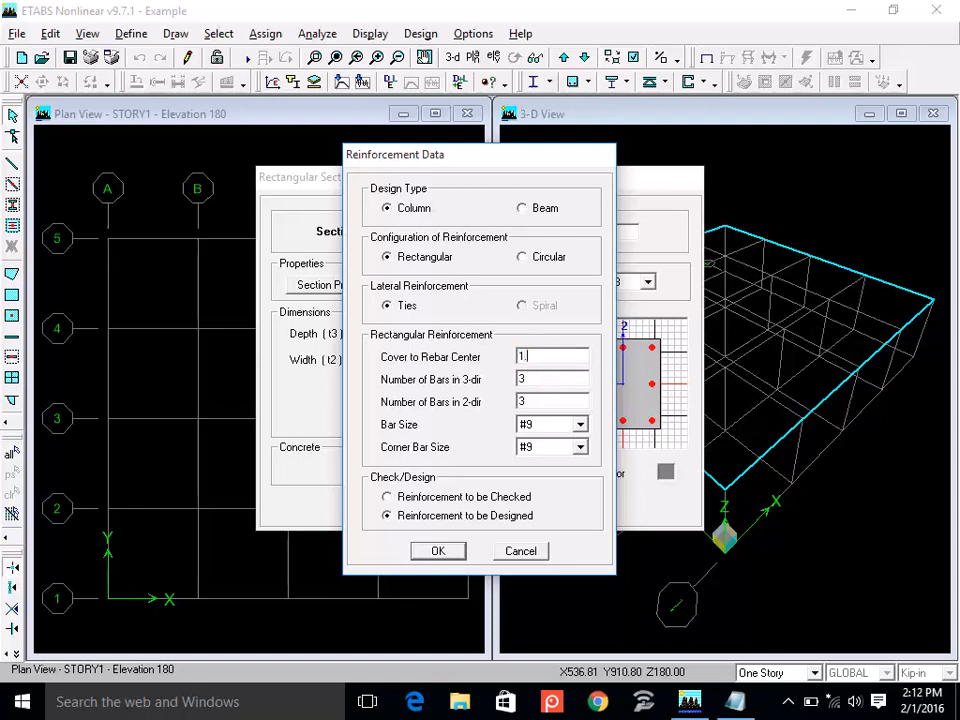
type(".75")
left_click(450, 553)
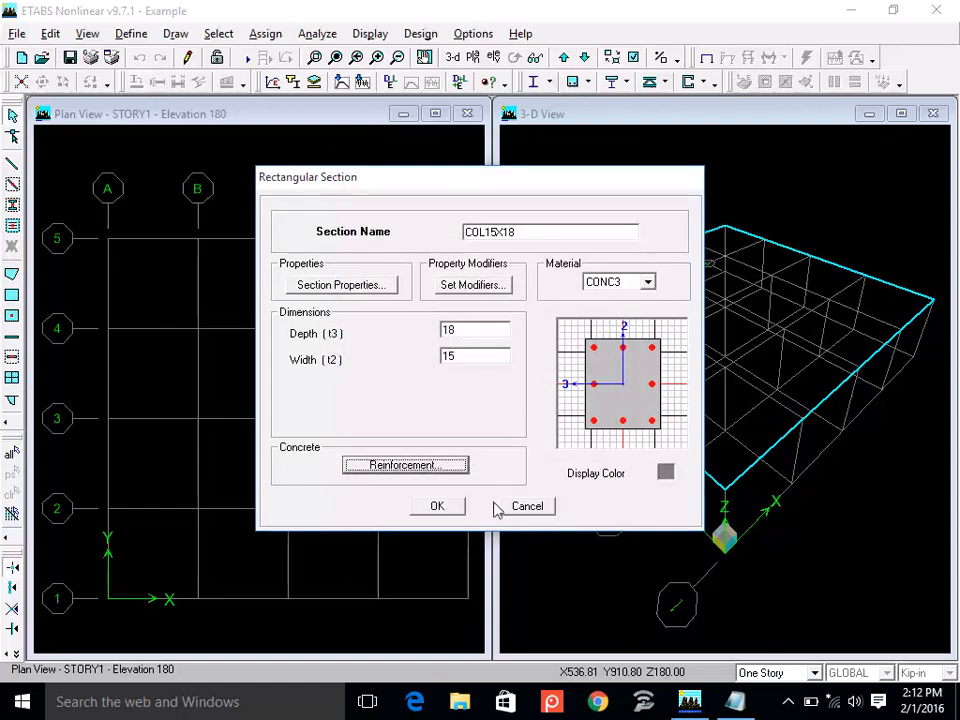
left_click(438, 511)
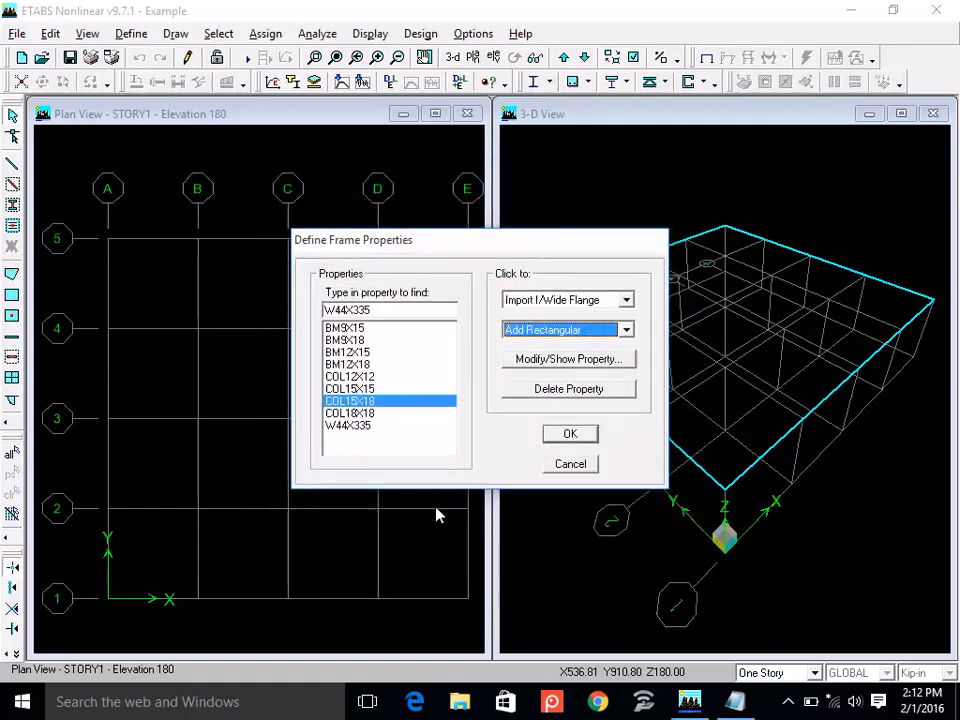
left_click(569, 434)
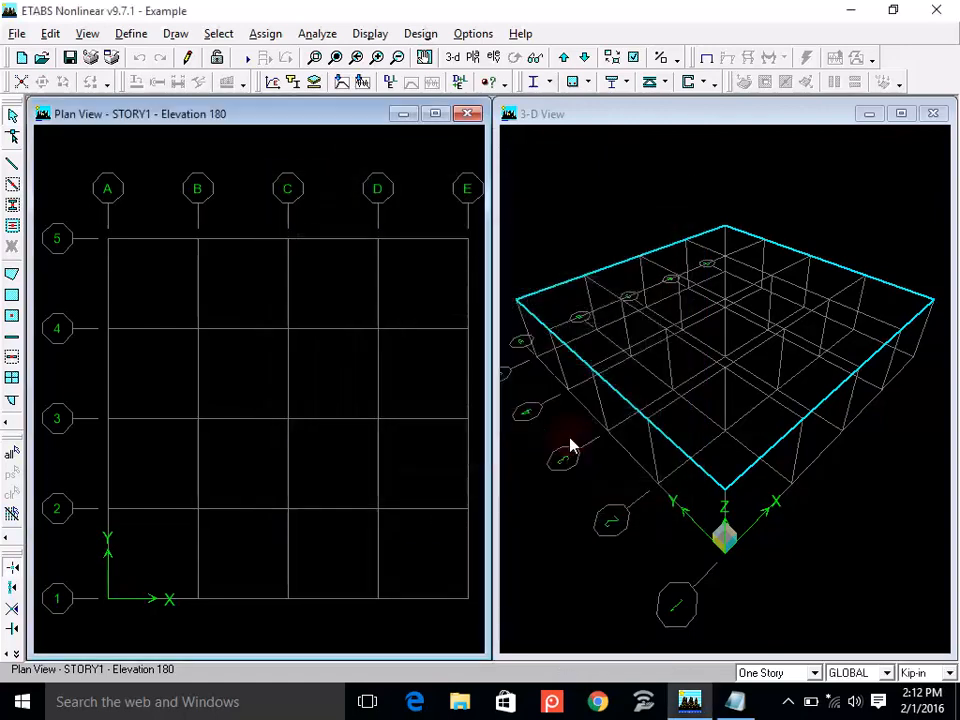
left_click(134, 34)
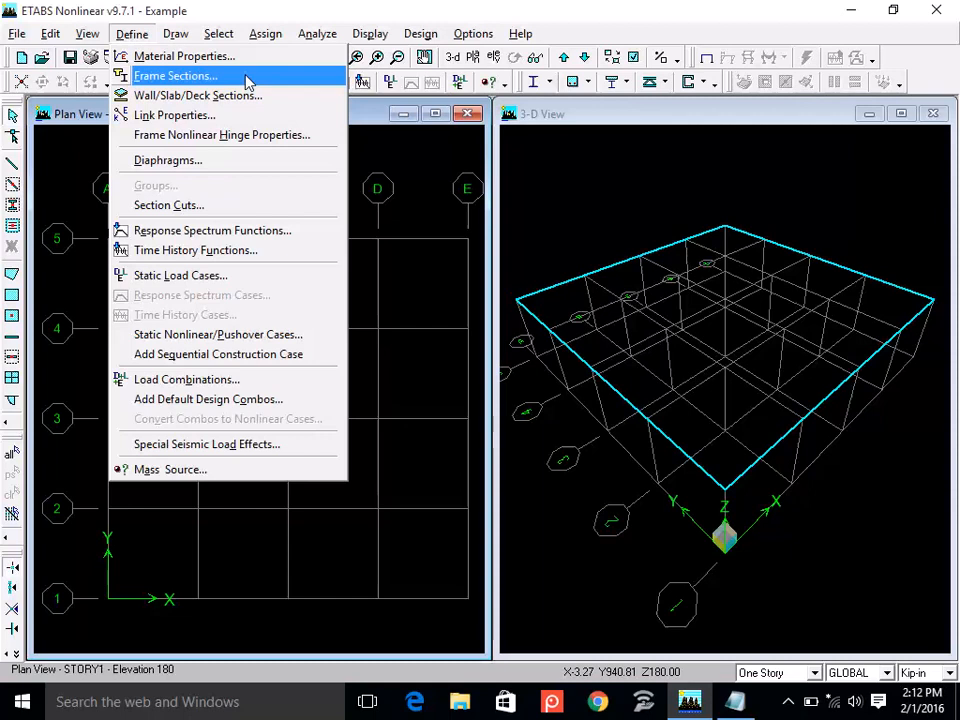
left_click(298, 101)
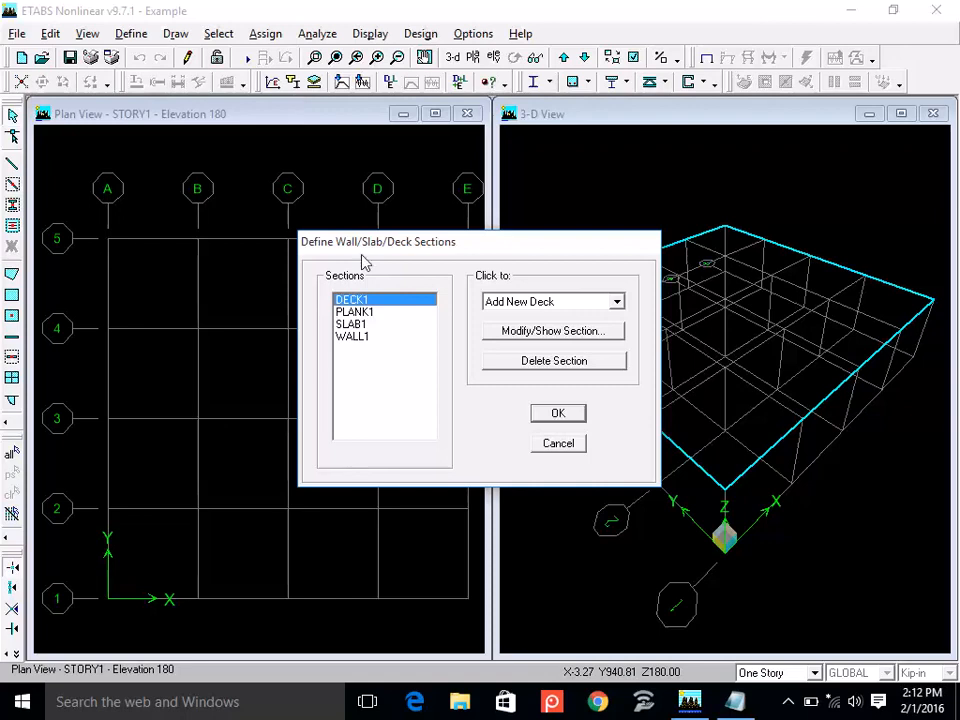
left_click(616, 302)
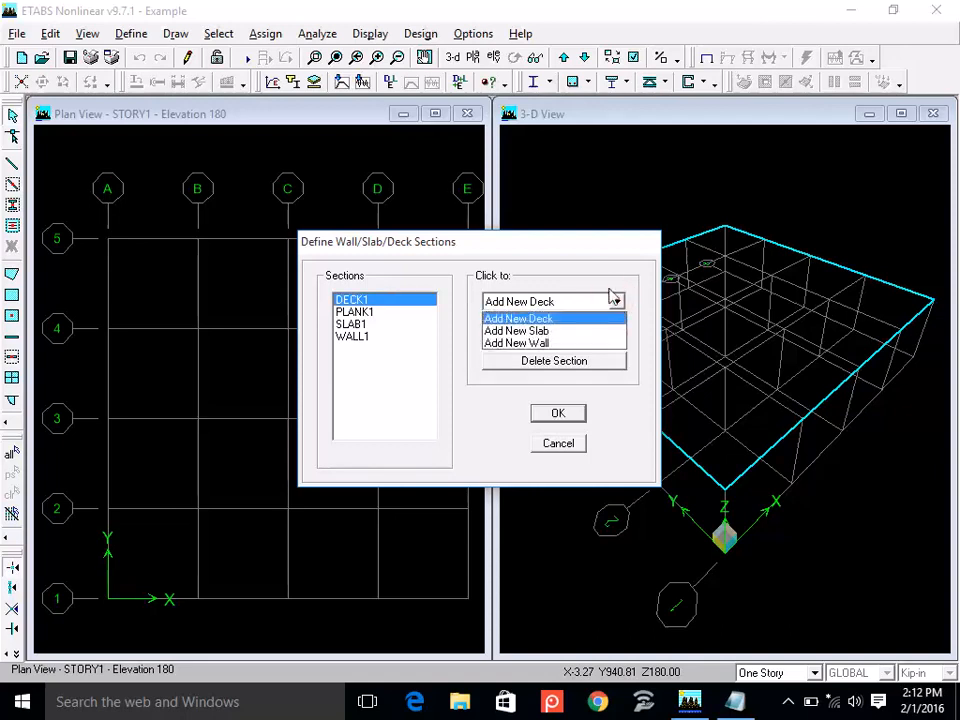
left_click(603, 278)
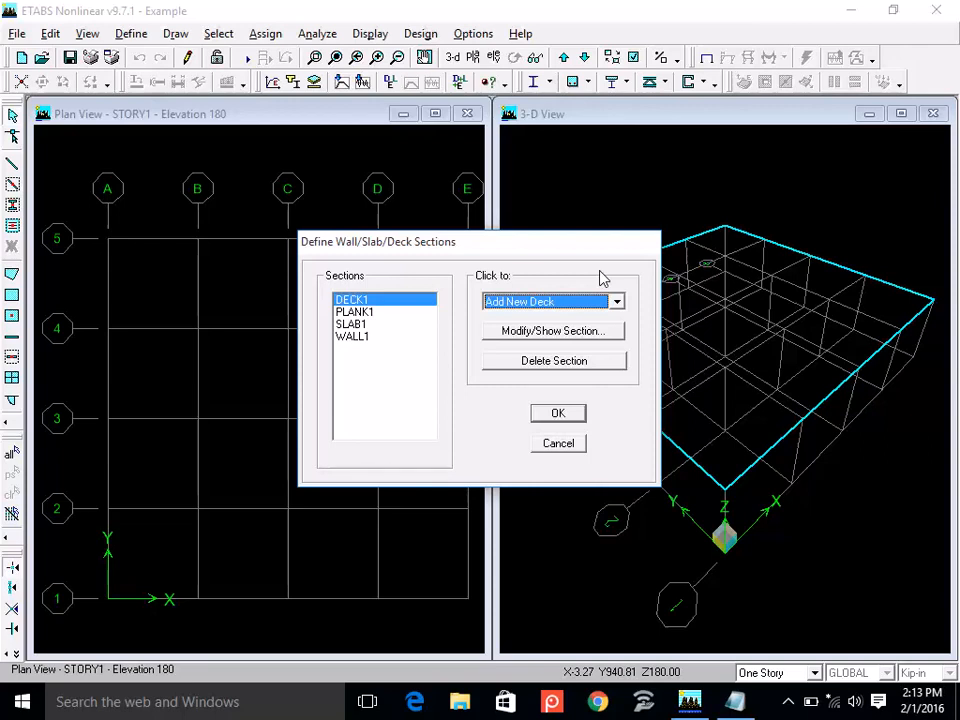
left_click(556, 442)
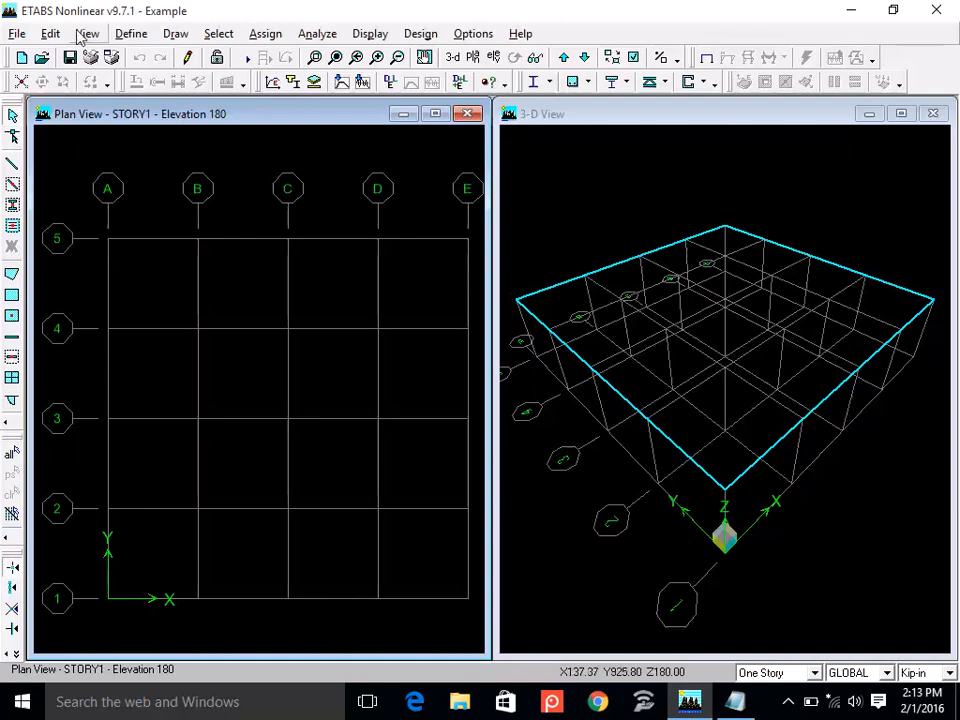
Add a new slab section named SLAB6 and assign it the CONC3 material.
left_click(131, 34)
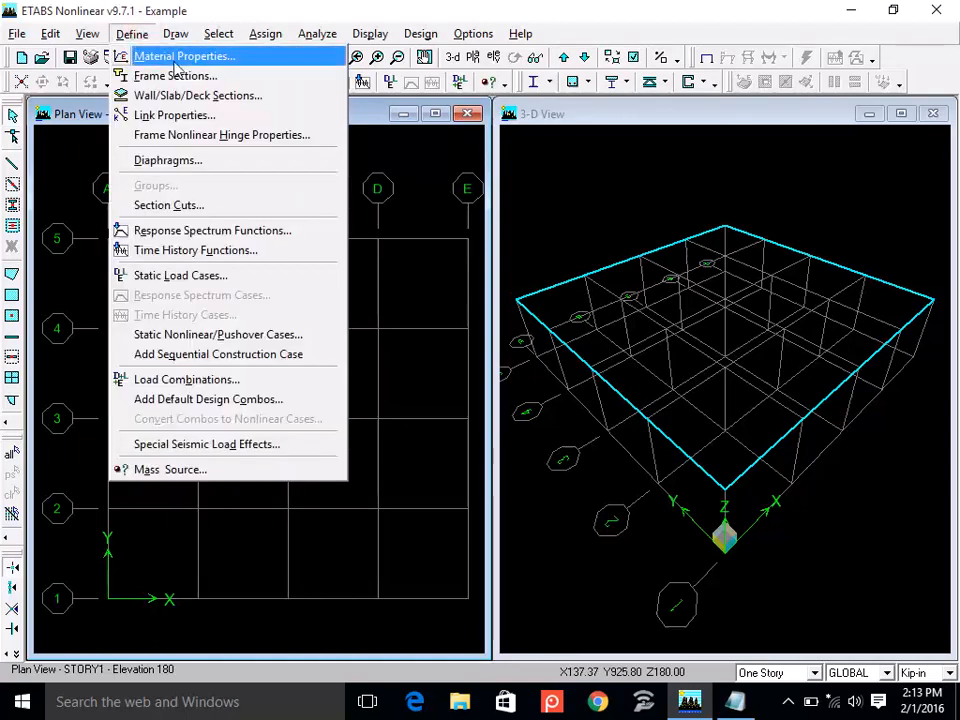
left_click(289, 107)
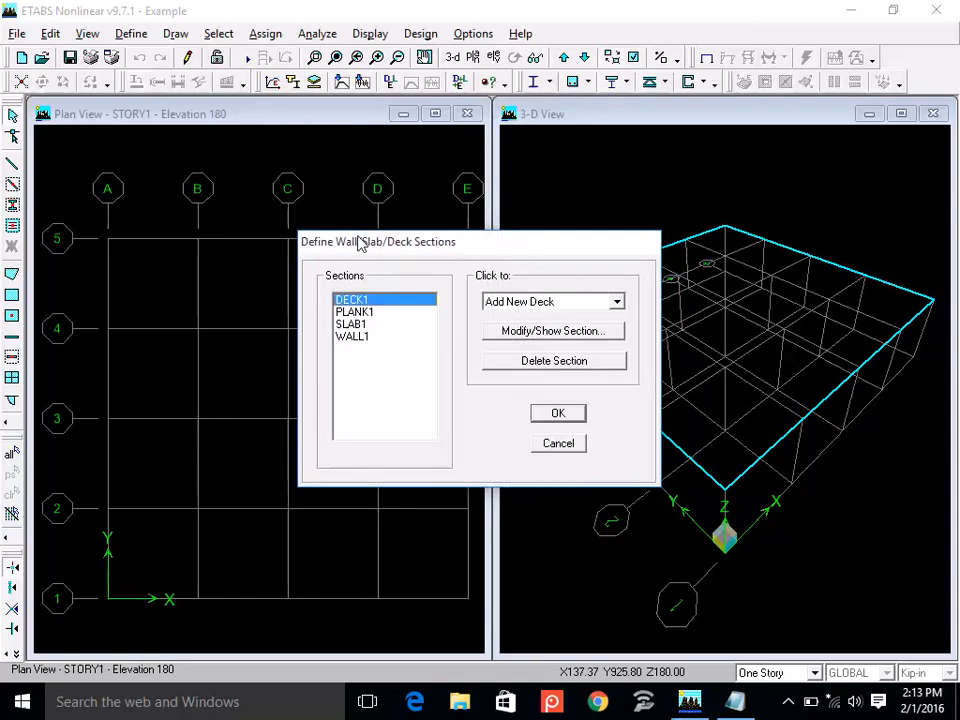
left_click(616, 303)
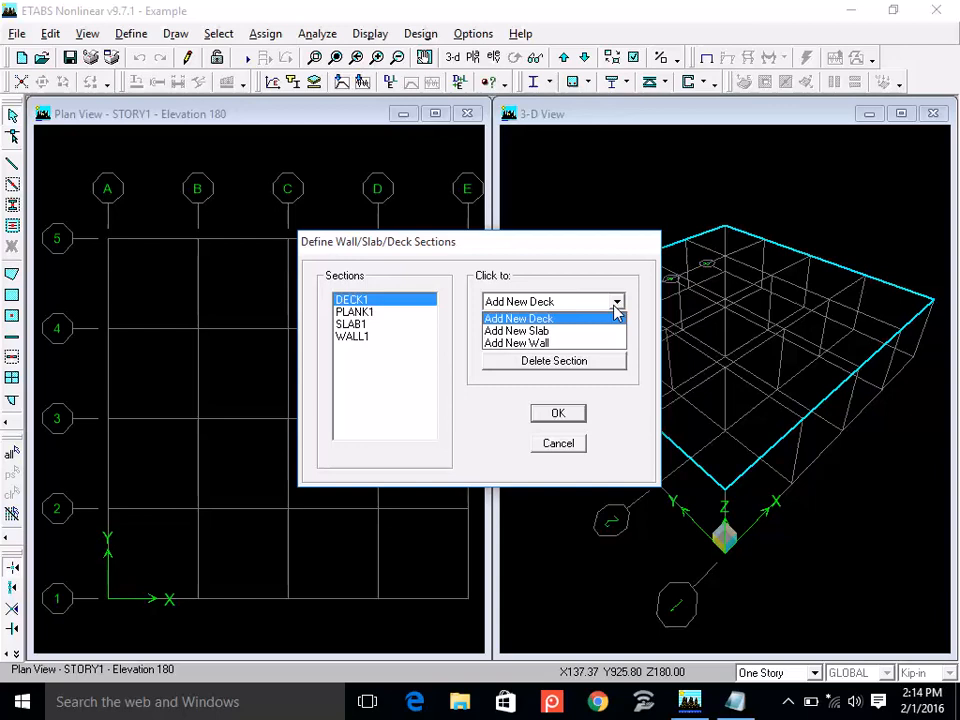
left_click(573, 338)
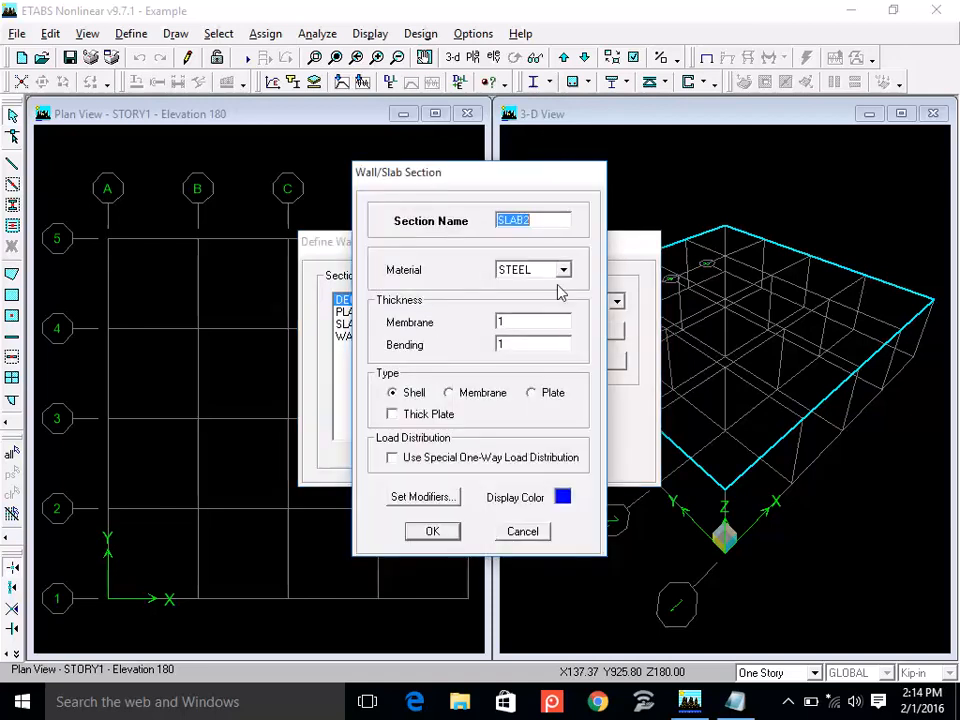
left_click(549, 219)
key("BackSpace")
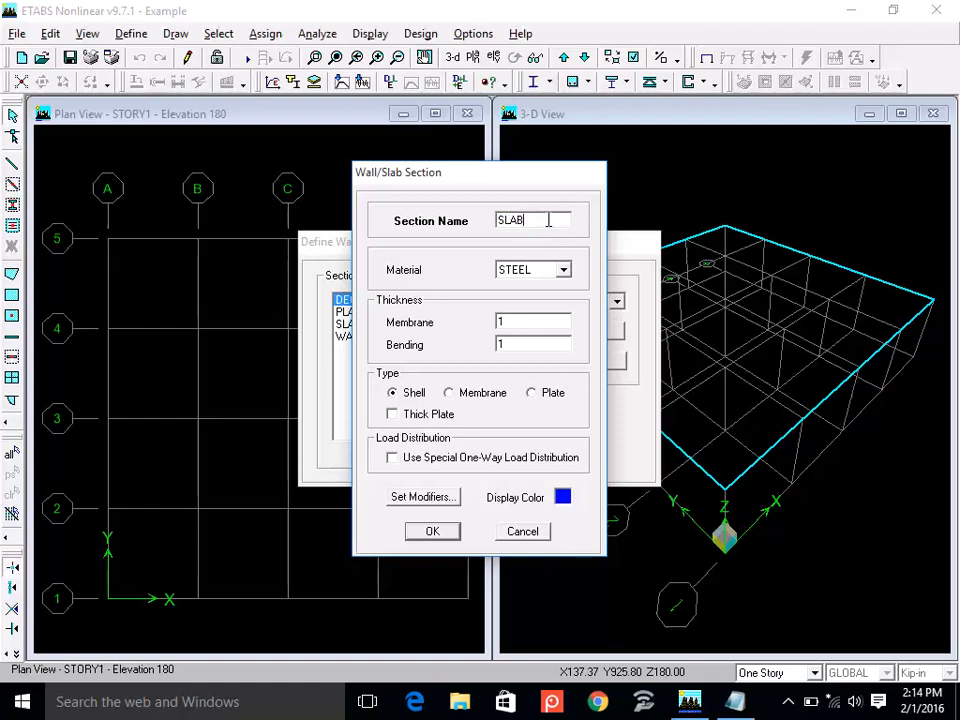
type("6")
left_click(545, 272)
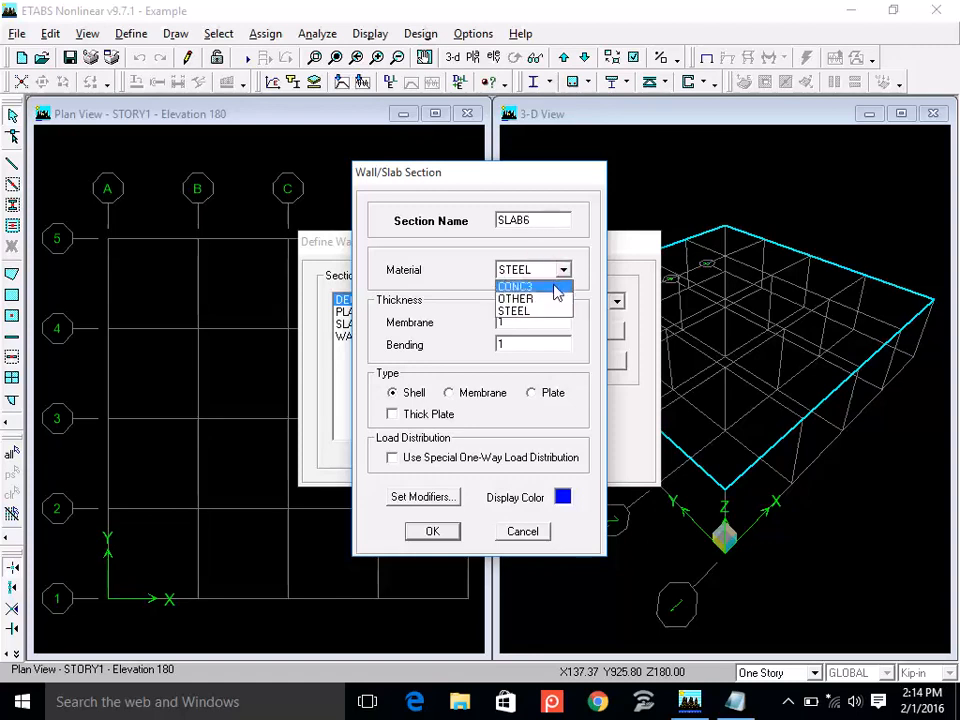
left_click(557, 288)
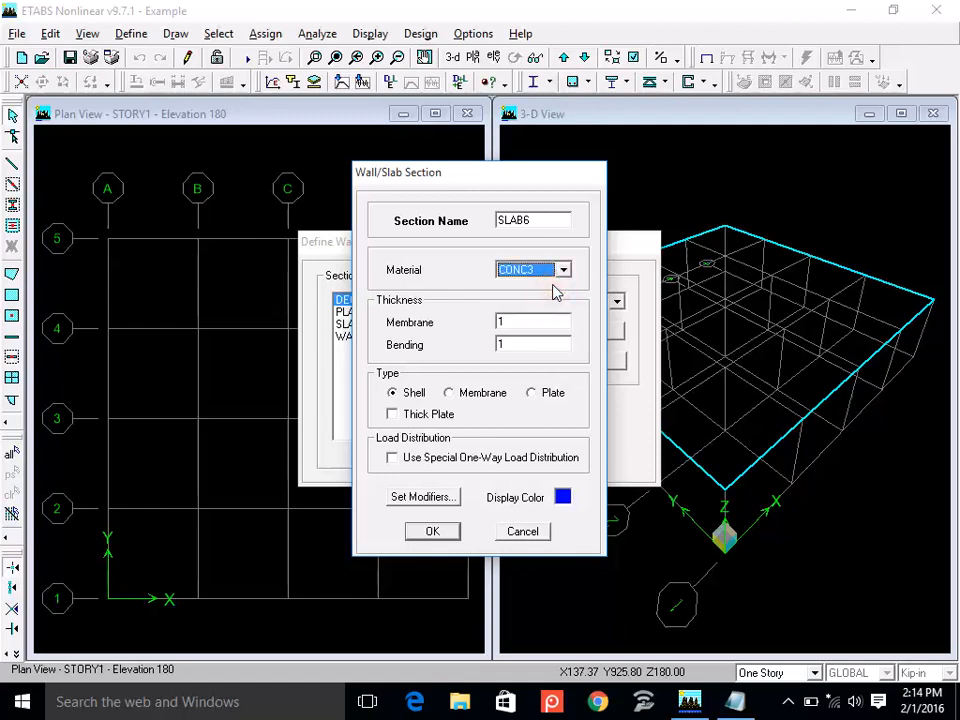
Set SLAB6's membrane and bending thicknesses to 6, choose the Membrane type and accept the section.
left_click(538, 321)
left_click(535, 344)
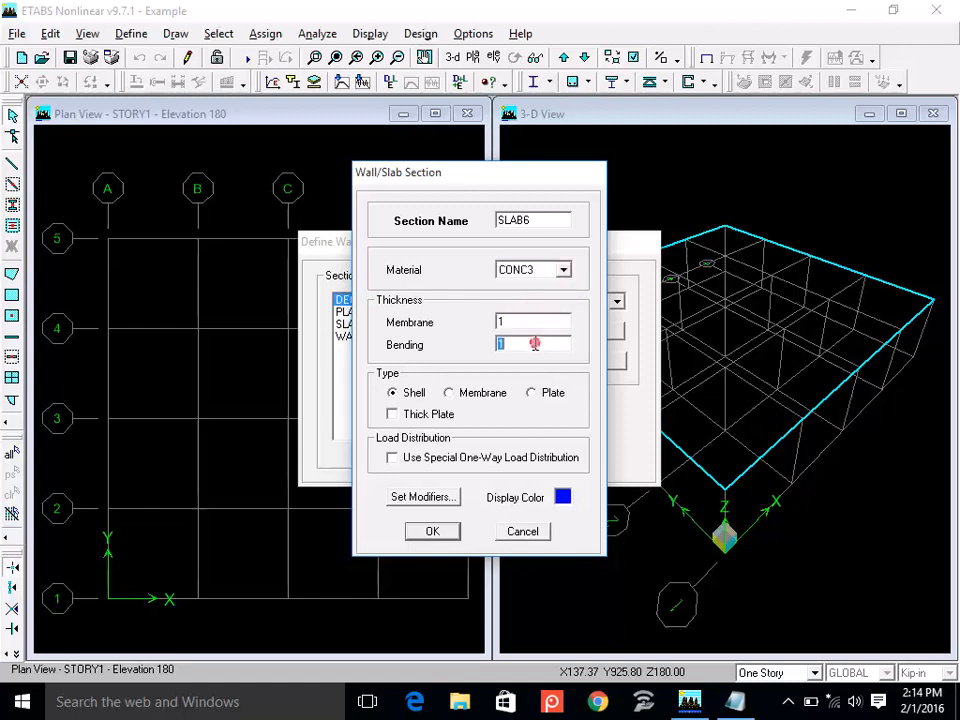
left_click(535, 322)
type("6")
double_click(530, 345)
type("6")
left_click(450, 396)
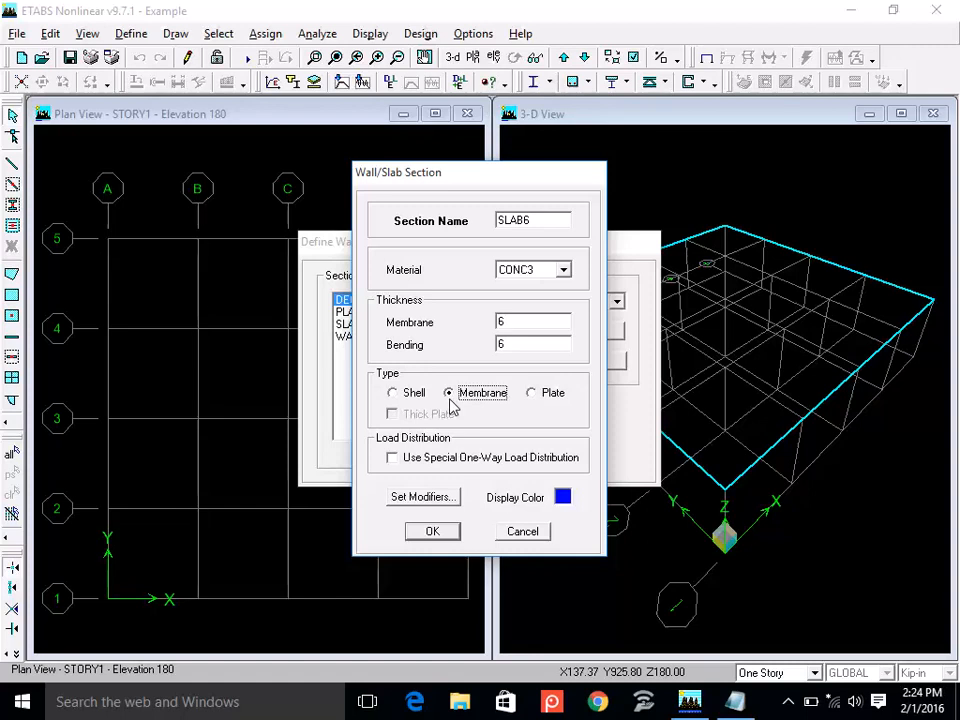
left_click(429, 535)
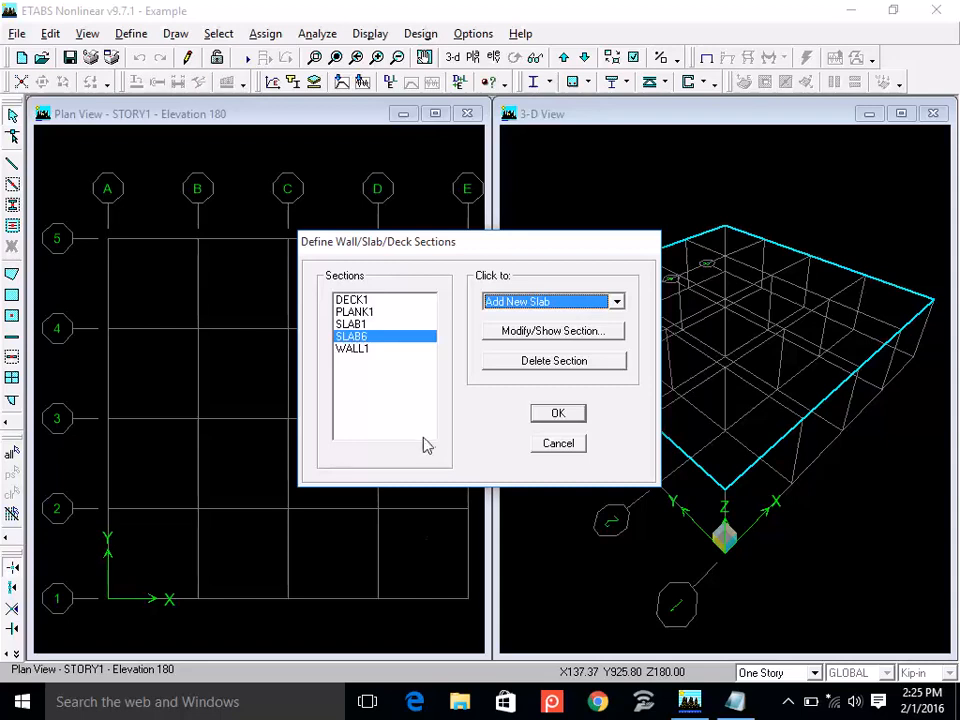
Add a new slab section named SLAB5 and assign it the CONC3 material.
left_click(566, 303)
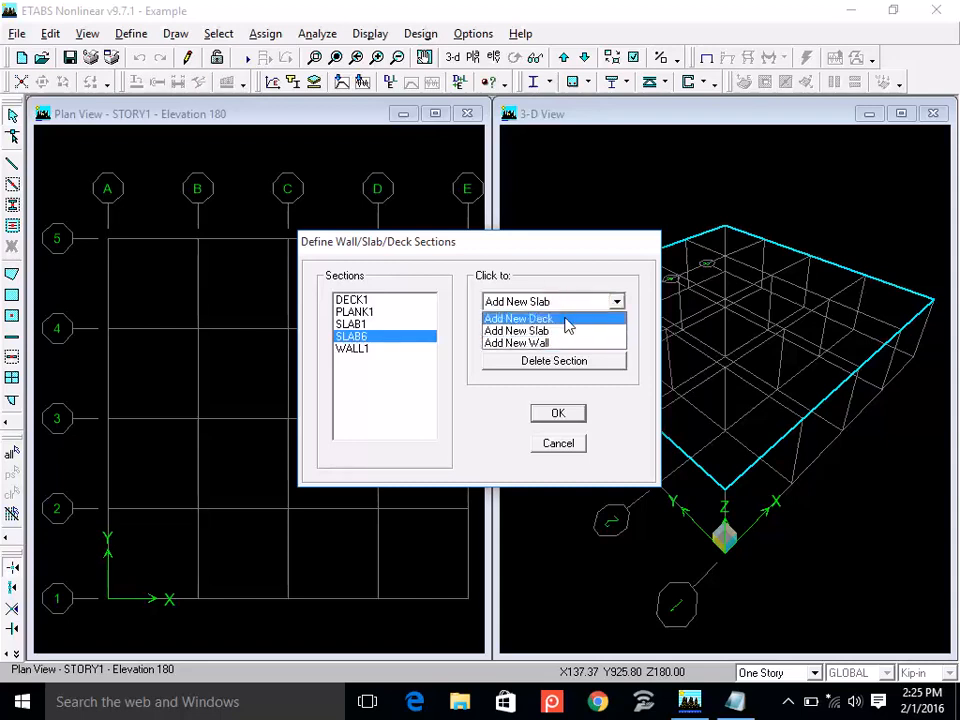
left_click(560, 331)
left_click(540, 220)
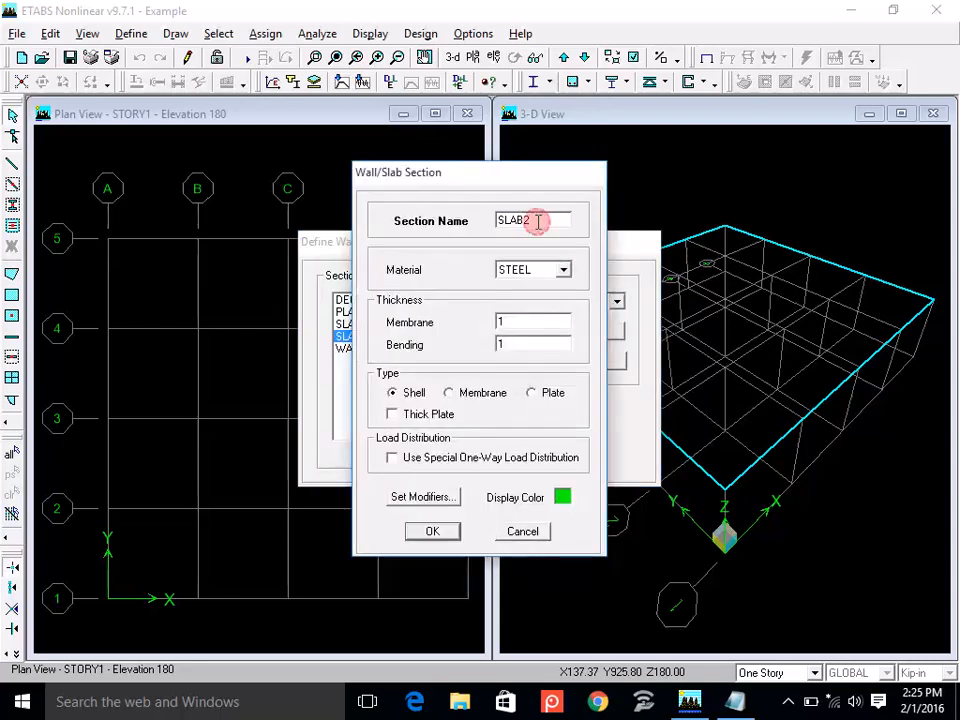
key("BackSpace")
type("5")
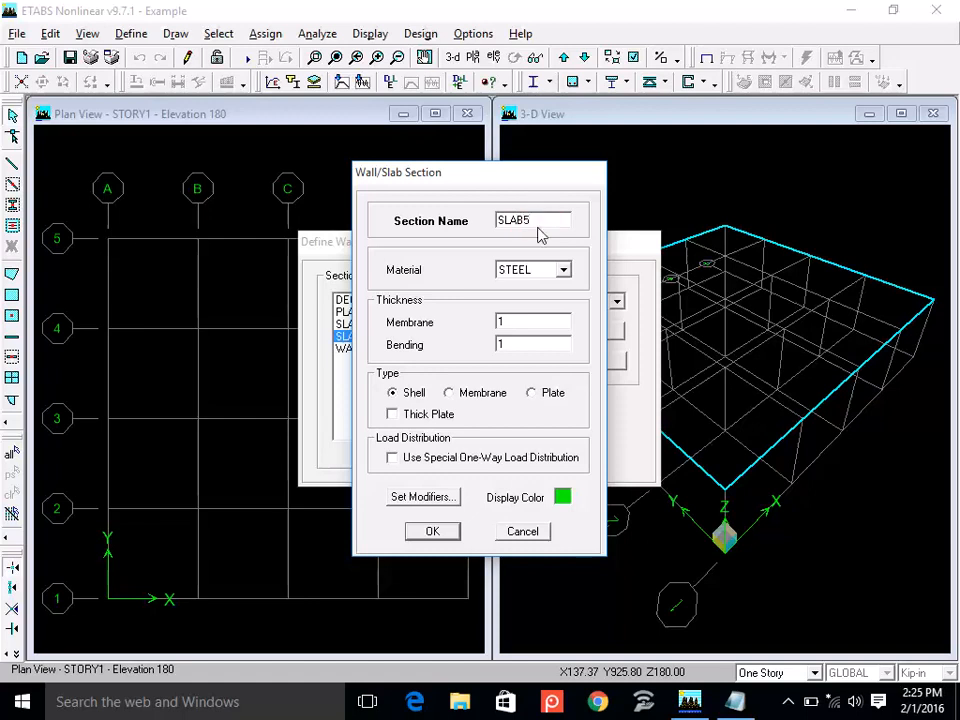
left_click(541, 269)
left_click(537, 288)
Set SLAB5's membrane and bending thicknesses to 5, choose the Membrane type and accept the section.
double_click(527, 321)
type("5")
double_click(516, 343)
type("5")
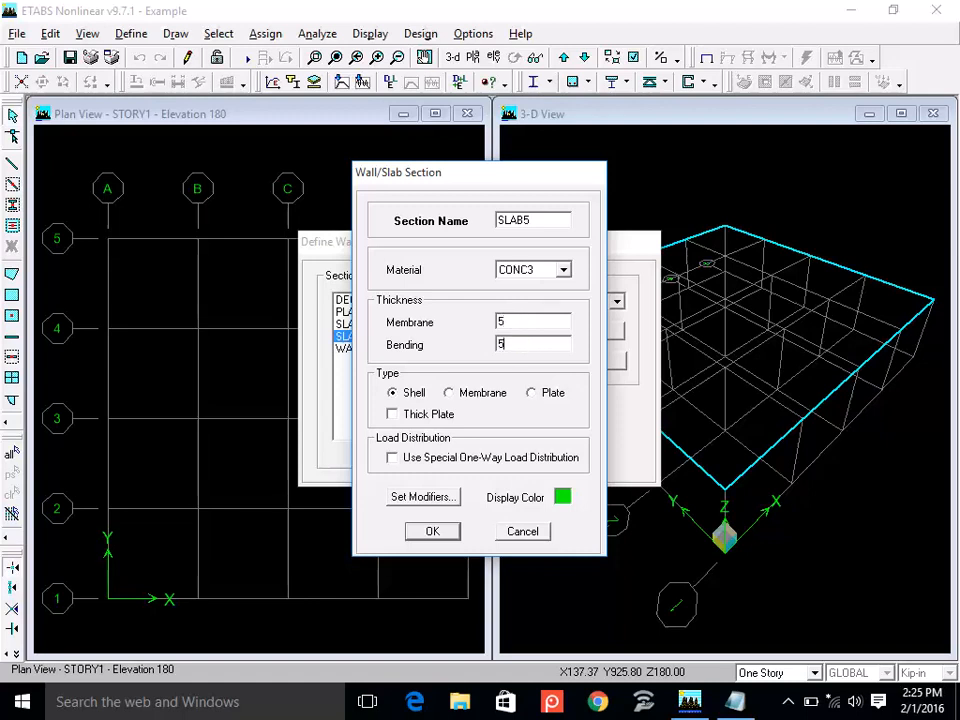
left_click(453, 395)
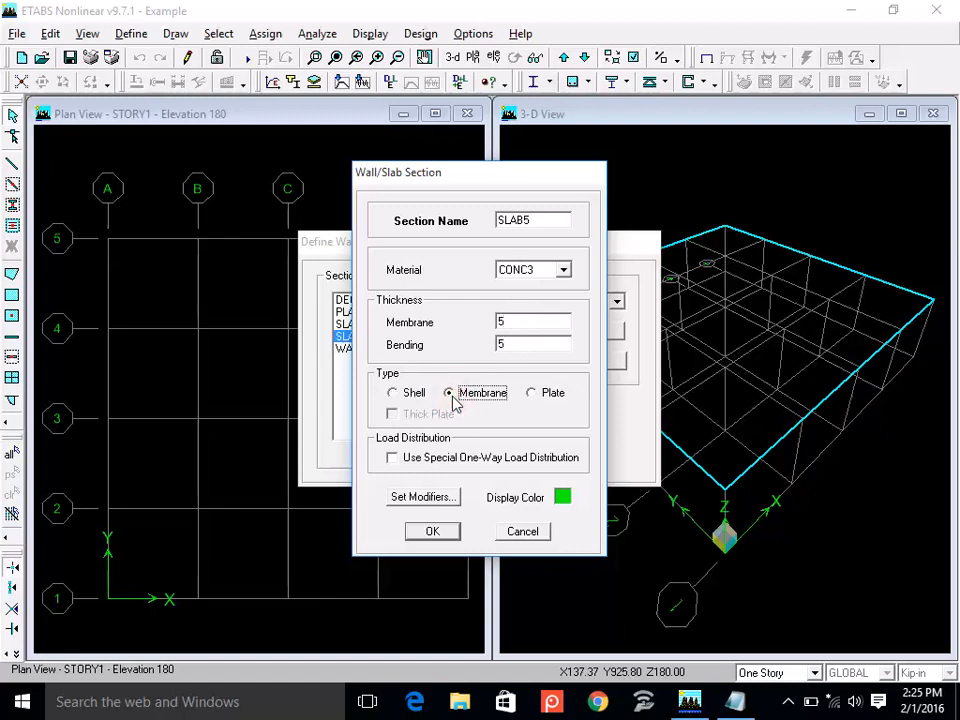
left_click(430, 531)
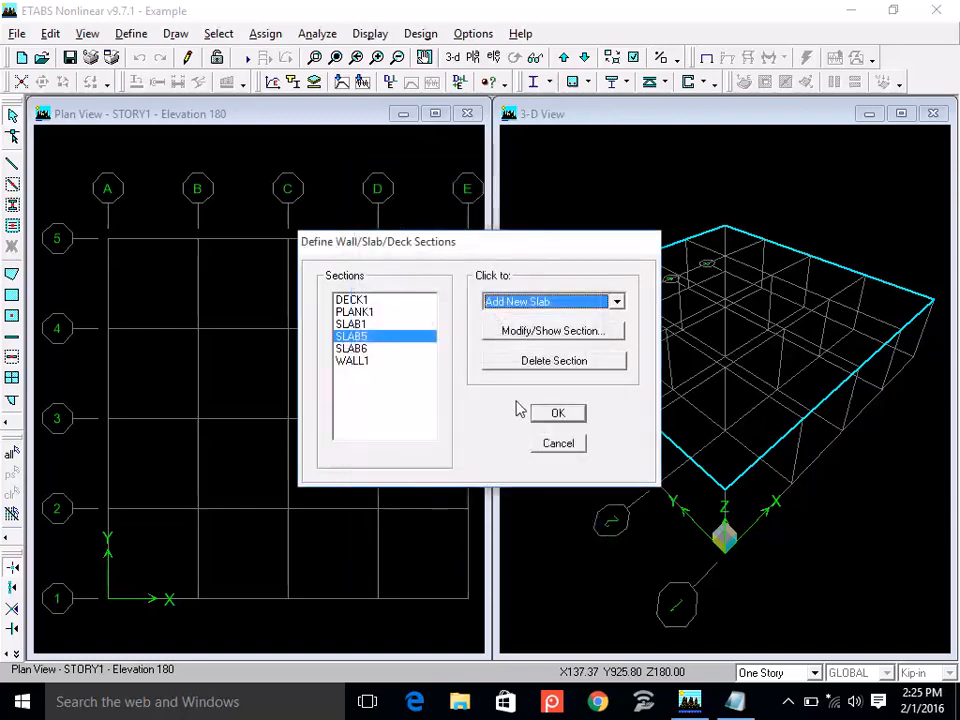
Add a new wall section named WALL9 and assign it the CONC3 material.
left_click(558, 305)
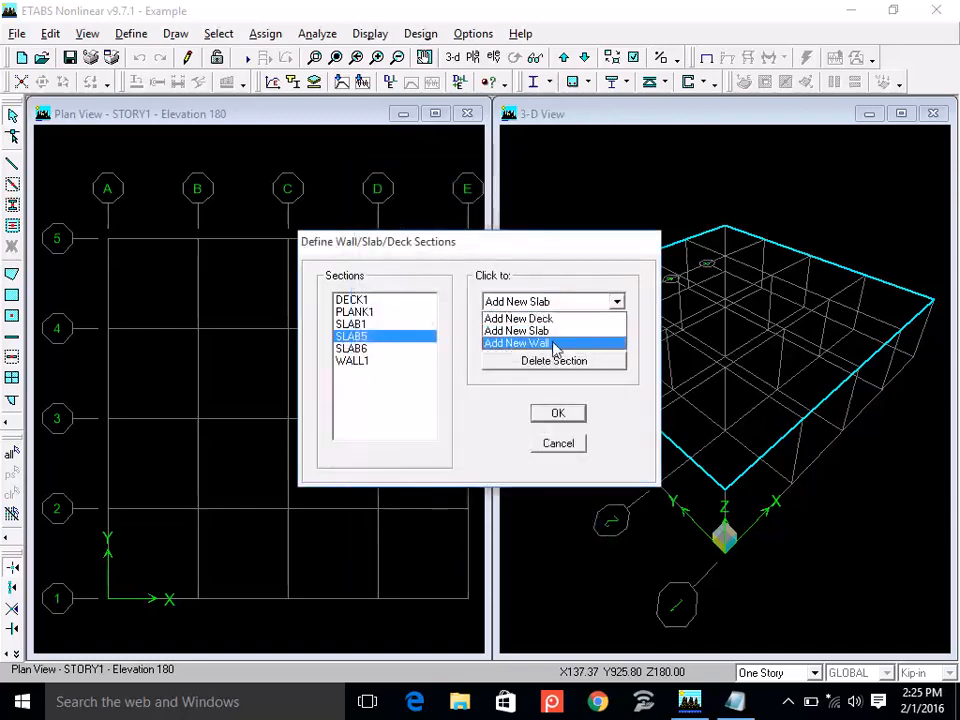
left_click(540, 343)
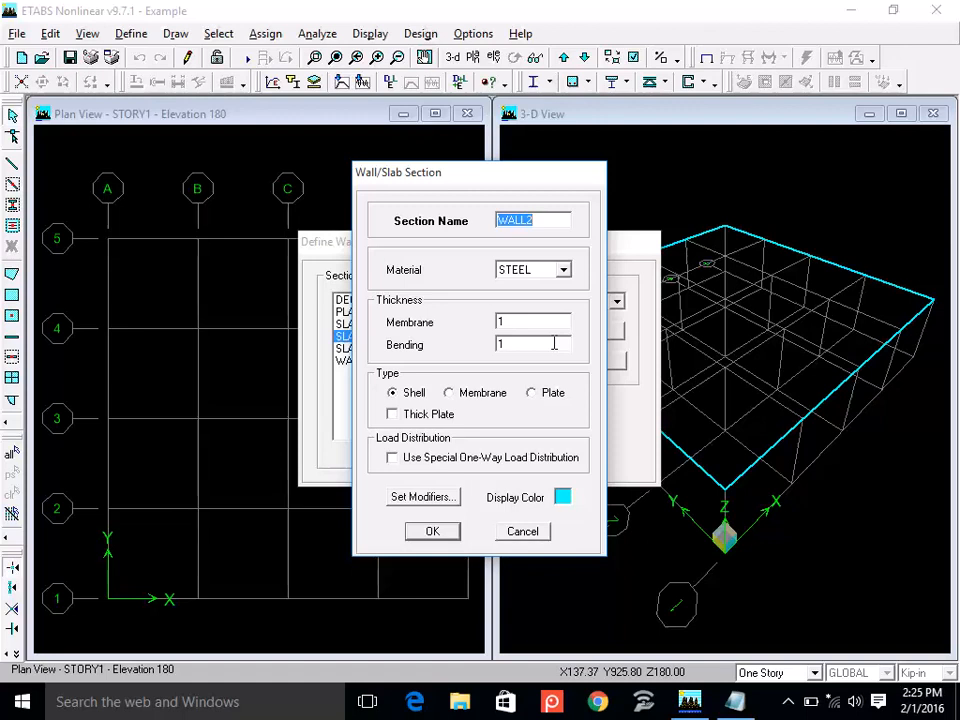
key("Right")
key("BackSpace")
type("9")
left_click(544, 274)
left_click(542, 285)
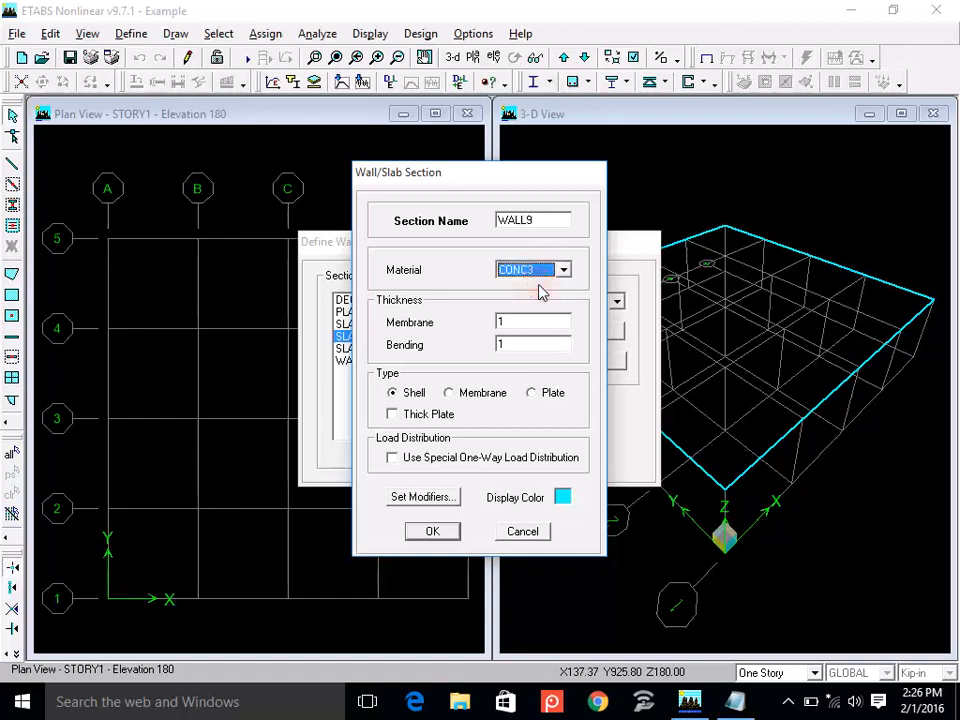
Set WALL9's membrane and bending thicknesses to 9, accept the section and finish the wall/slab/deck section definitions.
double_click(518, 323)
type("9")
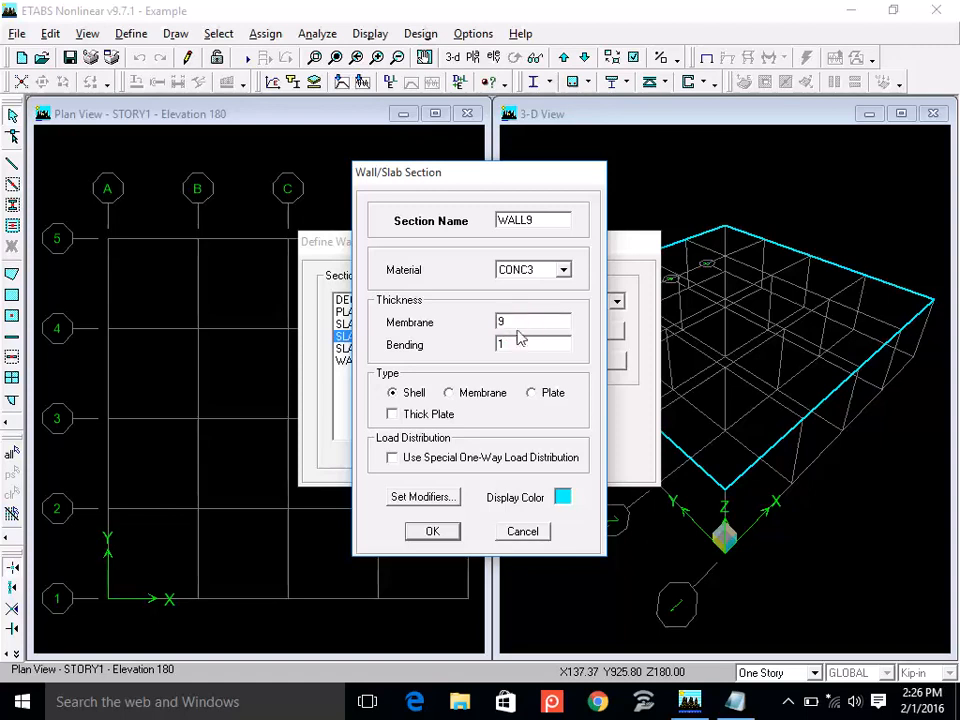
type("9")
key("BackSpace")
double_click(511, 345)
type("9")
left_click(434, 533)
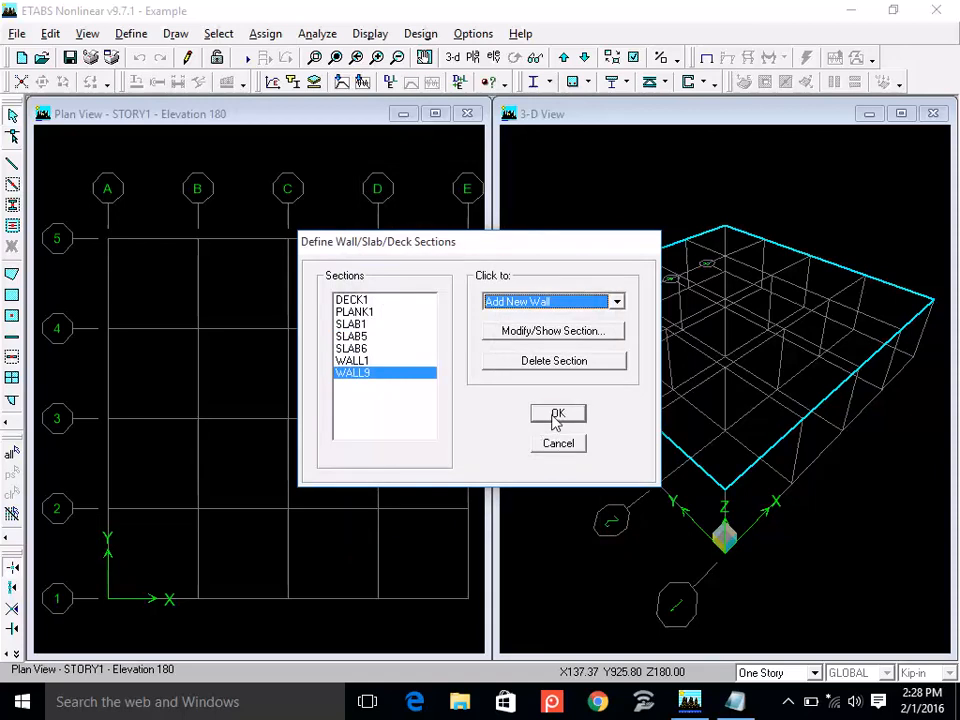
left_click(553, 411)
Search the program help for "shell" and enlarge the help window and its topic list for reading.
left_click(520, 34)
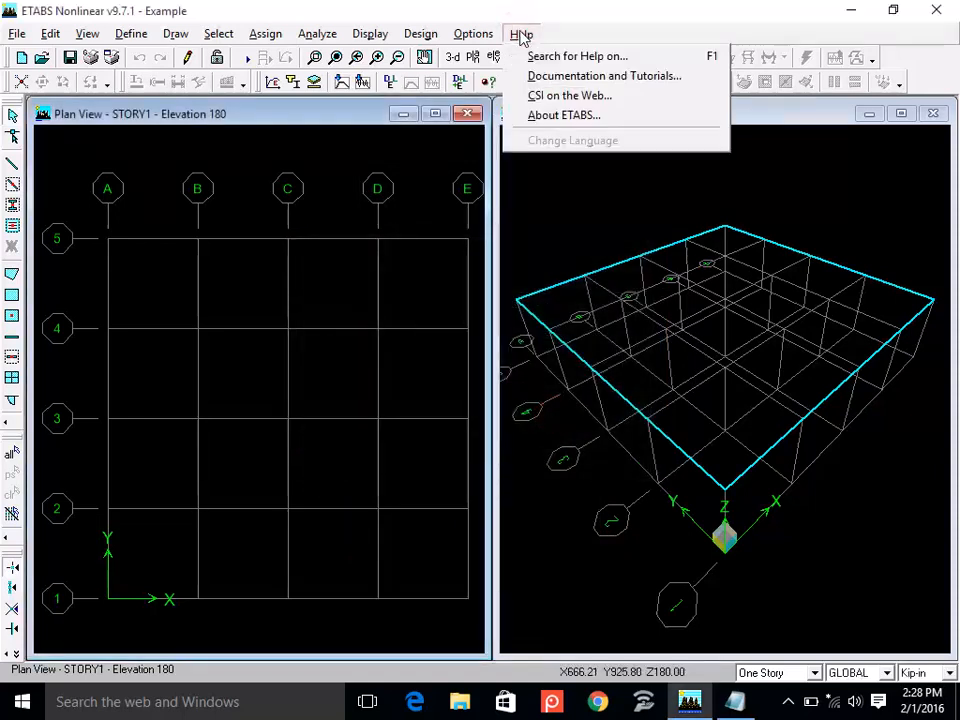
left_click(617, 57)
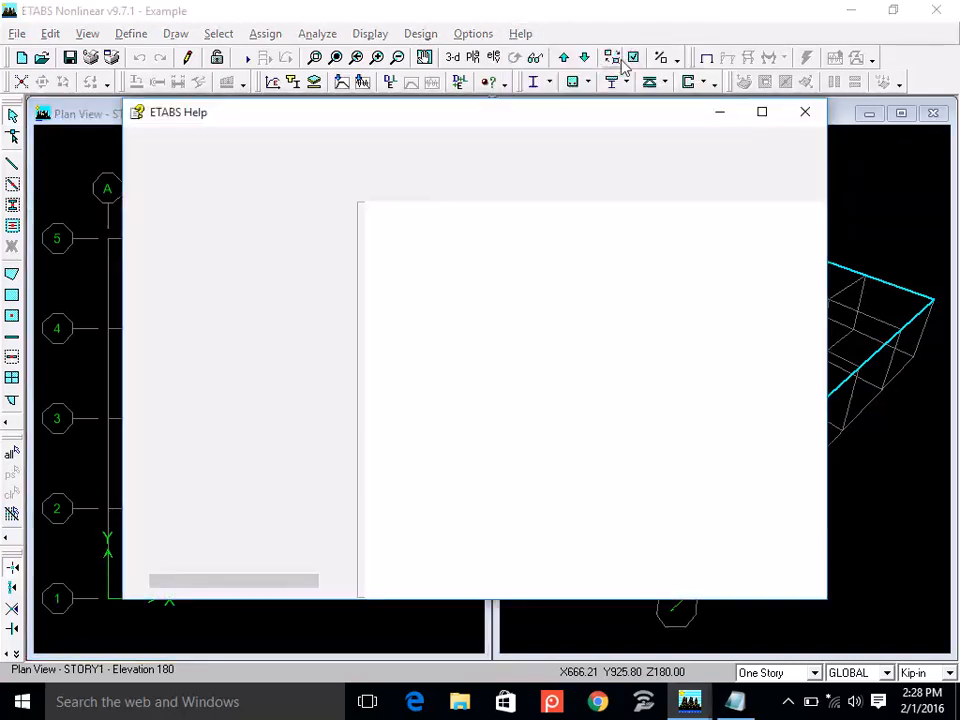
left_click(246, 232)
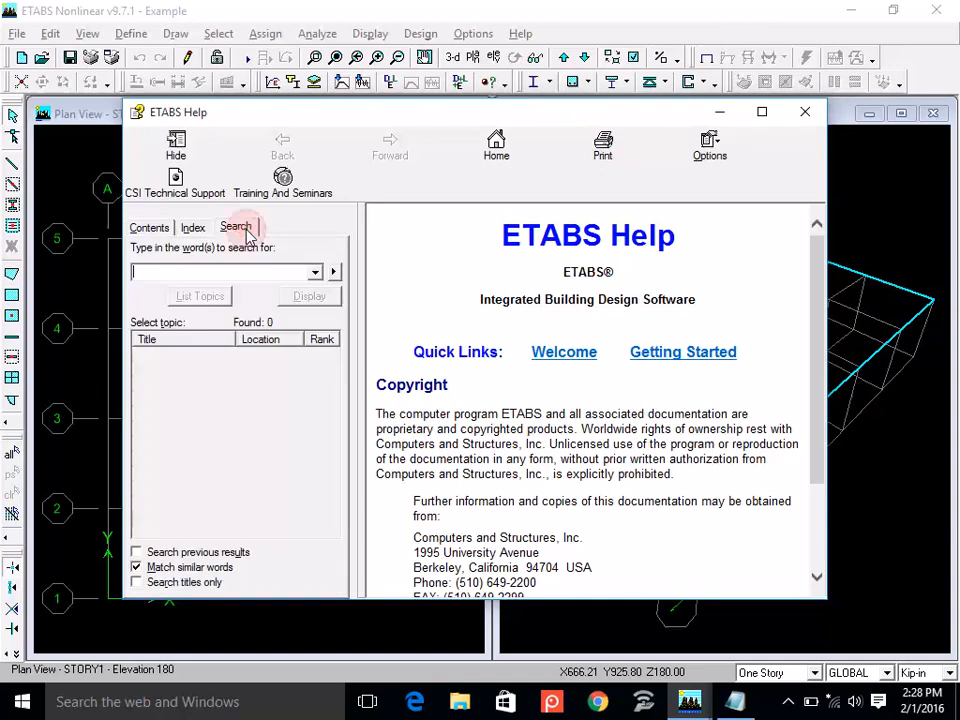
type("she")
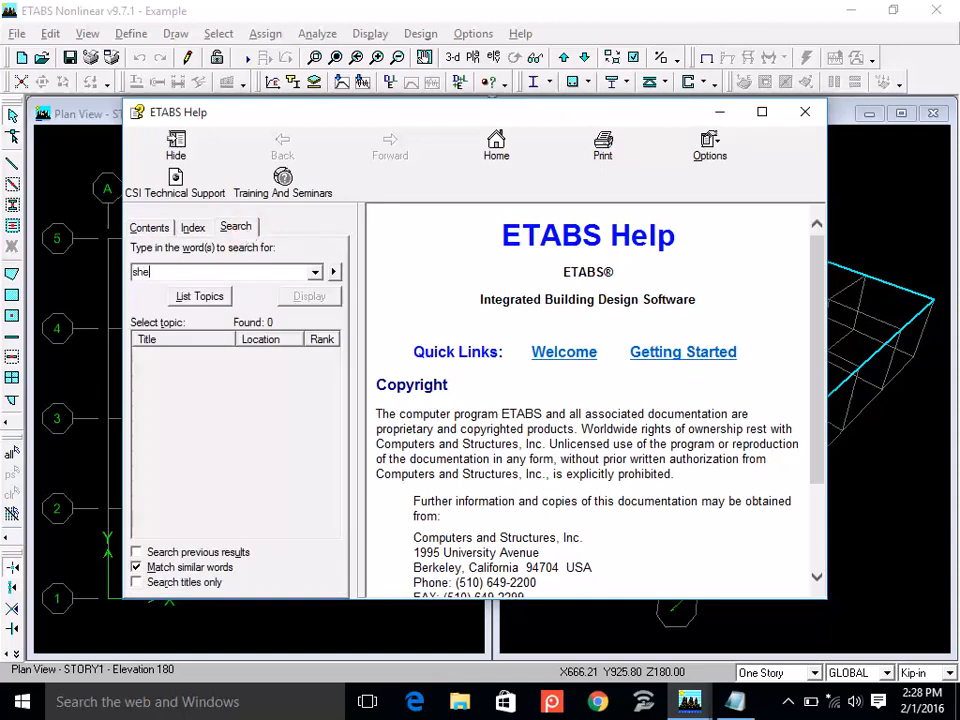
type("ll")
left_click(222, 303)
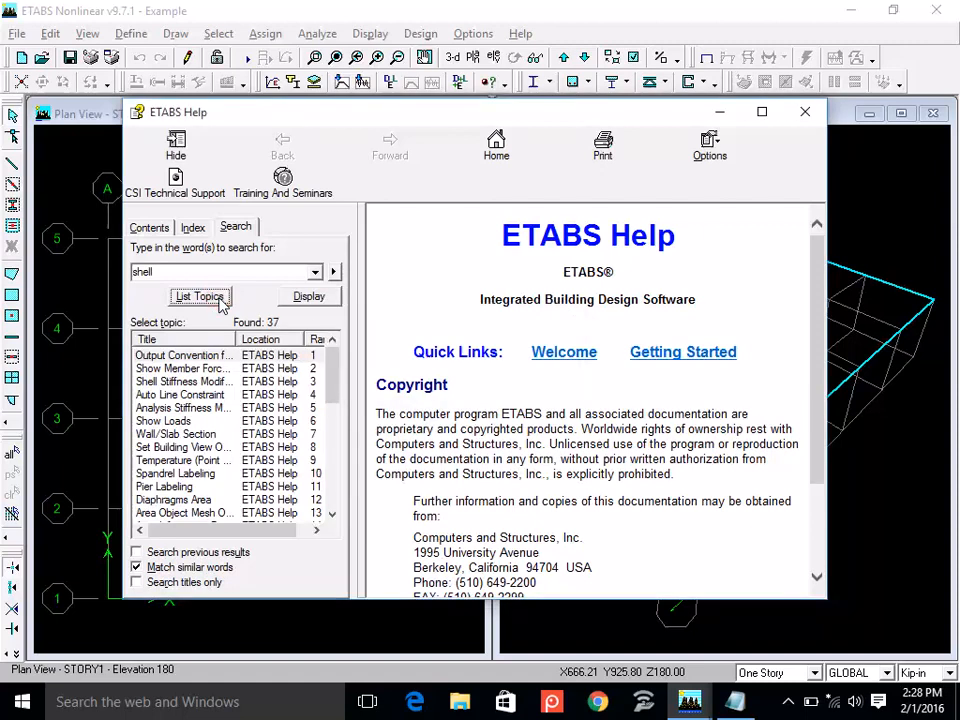
left_click(763, 114)
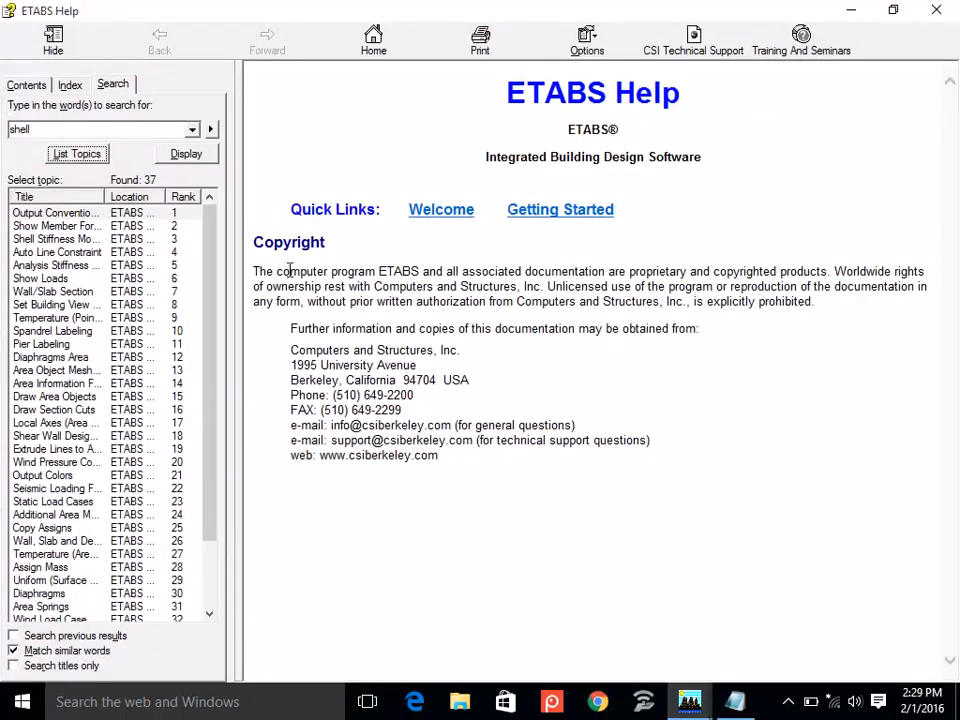
left_click_drag(231, 274, 385, 292)
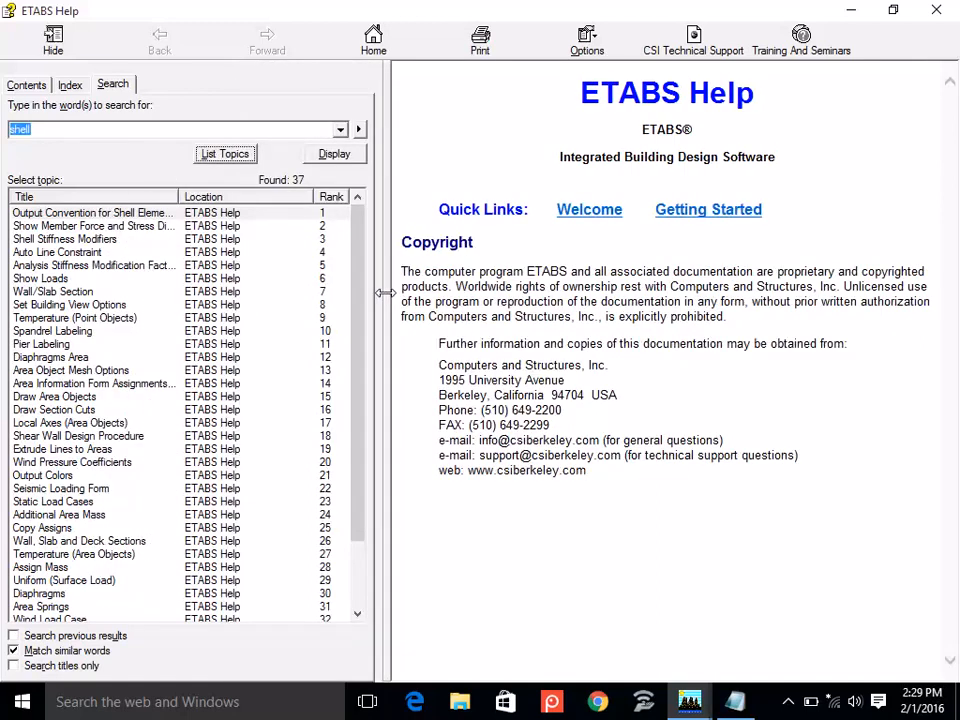
left_click_drag(364, 315, 349, 246)
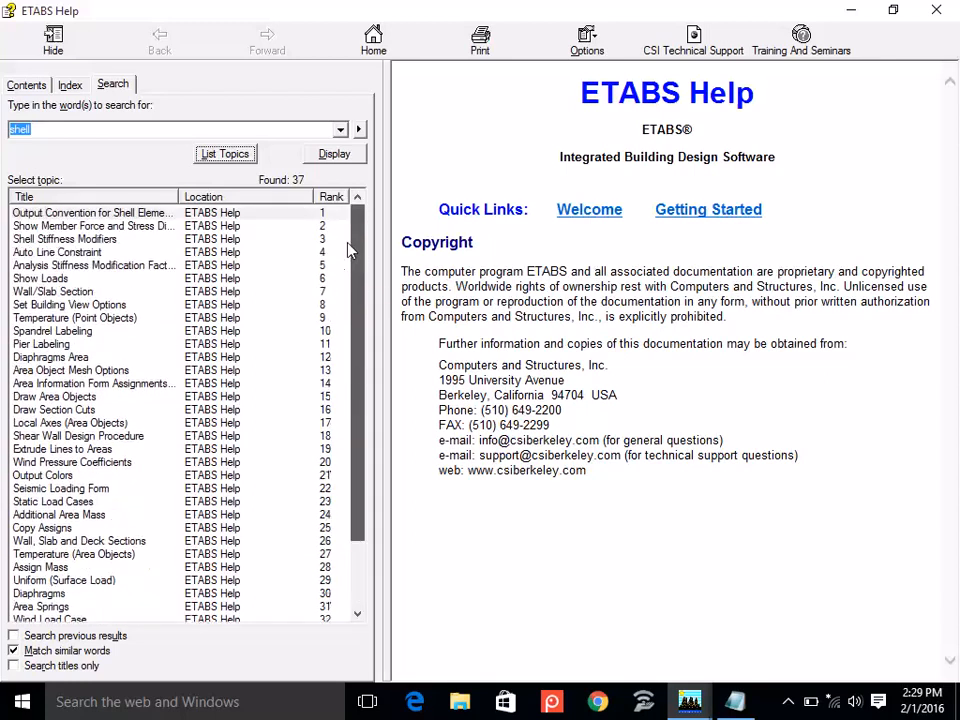
Open the Wall/Slab Section topic from the help search results.
left_click(60, 128)
type("e")
key("BackSpace")
key("BackSpace")
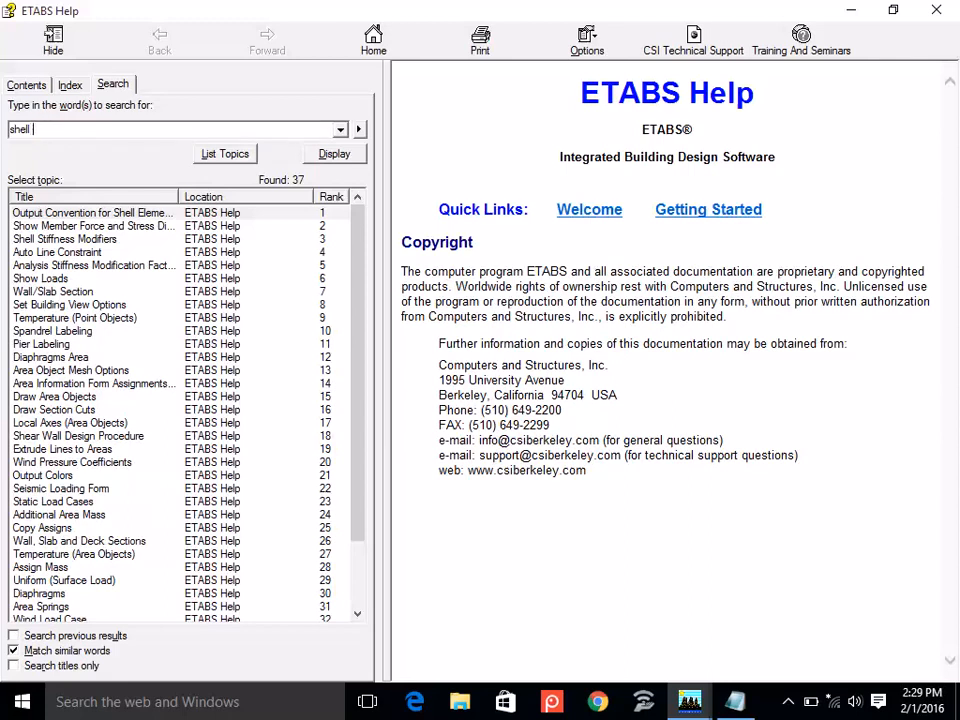
left_click(76, 291)
double_click(75, 290)
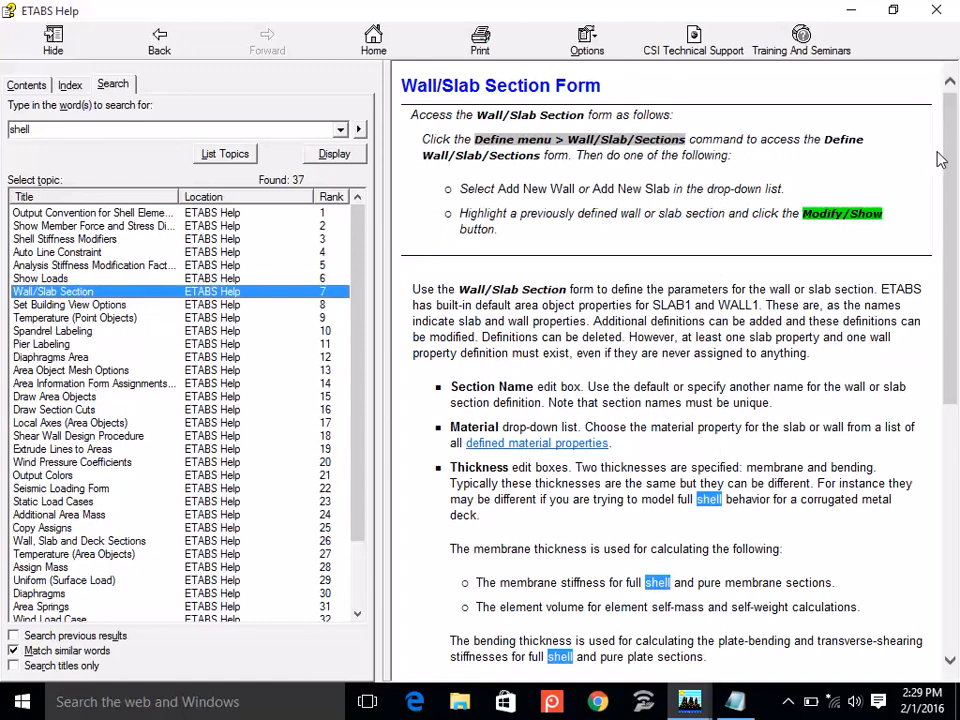
Read the topic's thickness, type and Thick Plate explanations, highlight "shearing deformations", and close the help.
left_click(950, 190)
left_click_drag(950, 190, 910, 428)
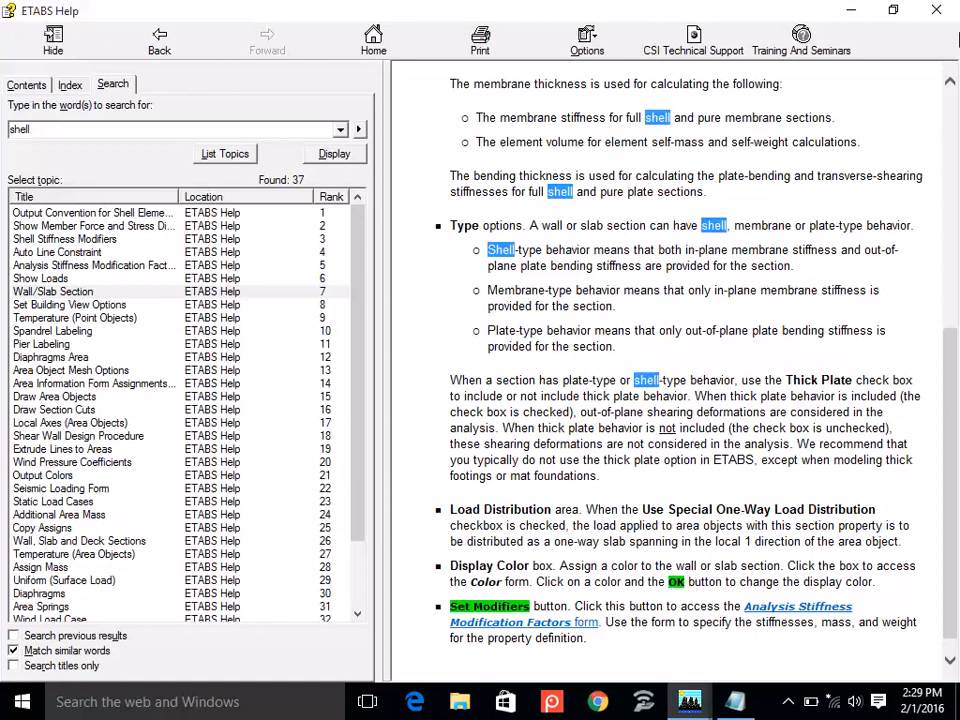
left_click(893, 12)
left_click(757, 98)
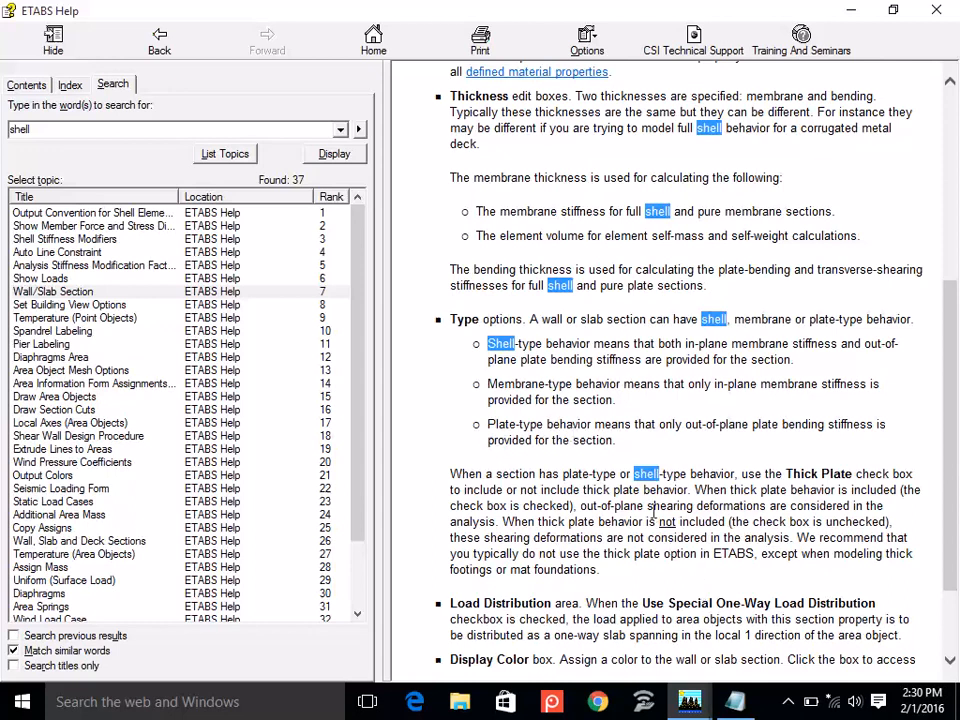
left_click_drag(647, 508, 767, 509)
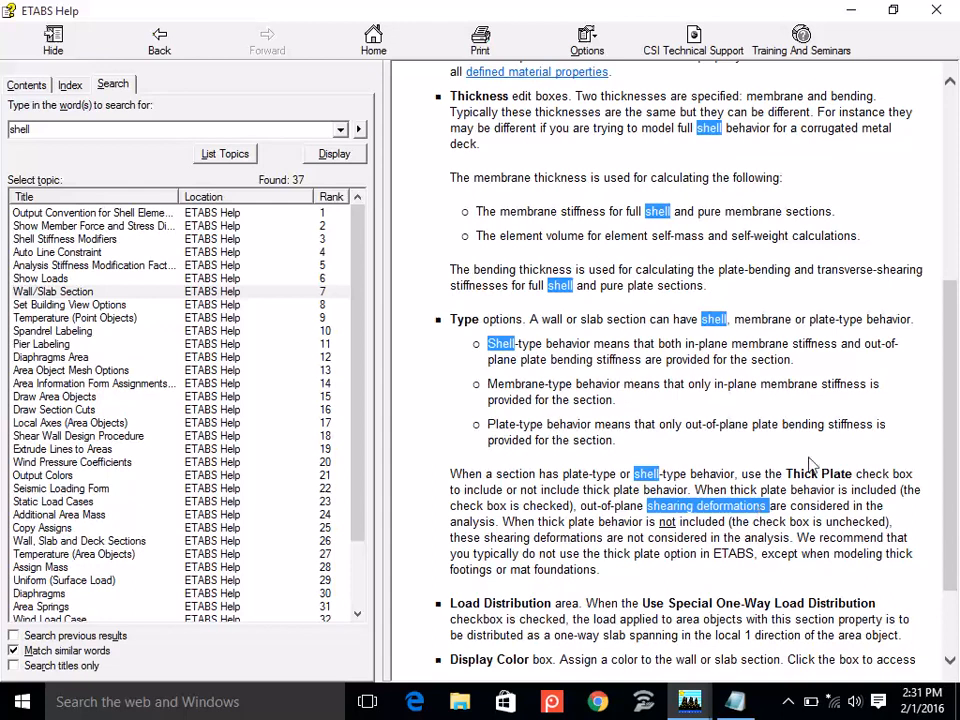
left_click(936, 12)
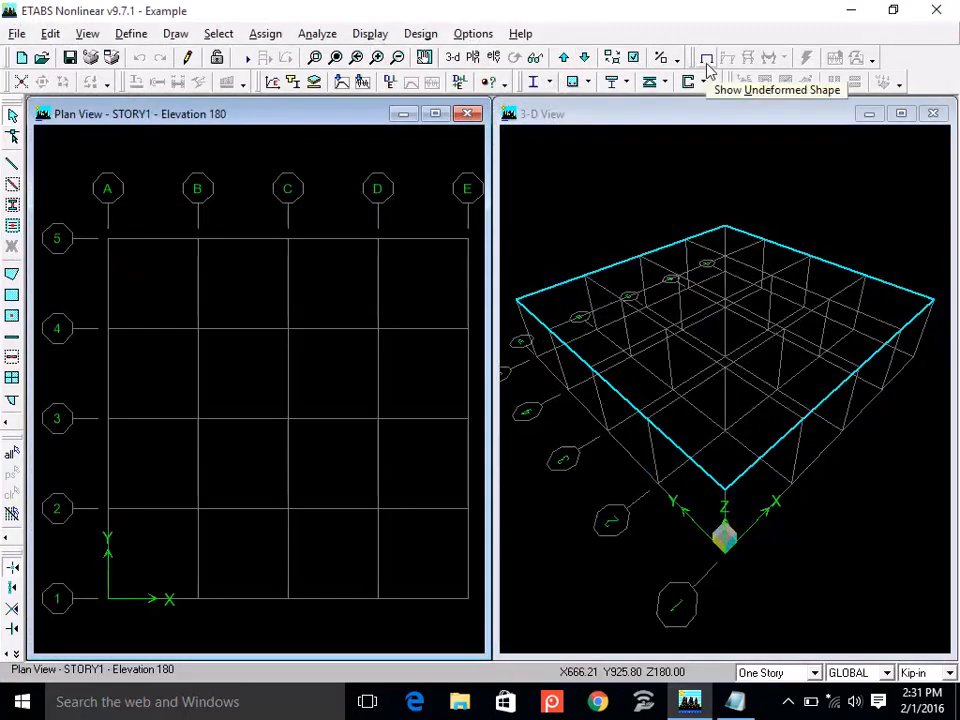
Open the static load case definitions.
left_click(131, 35)
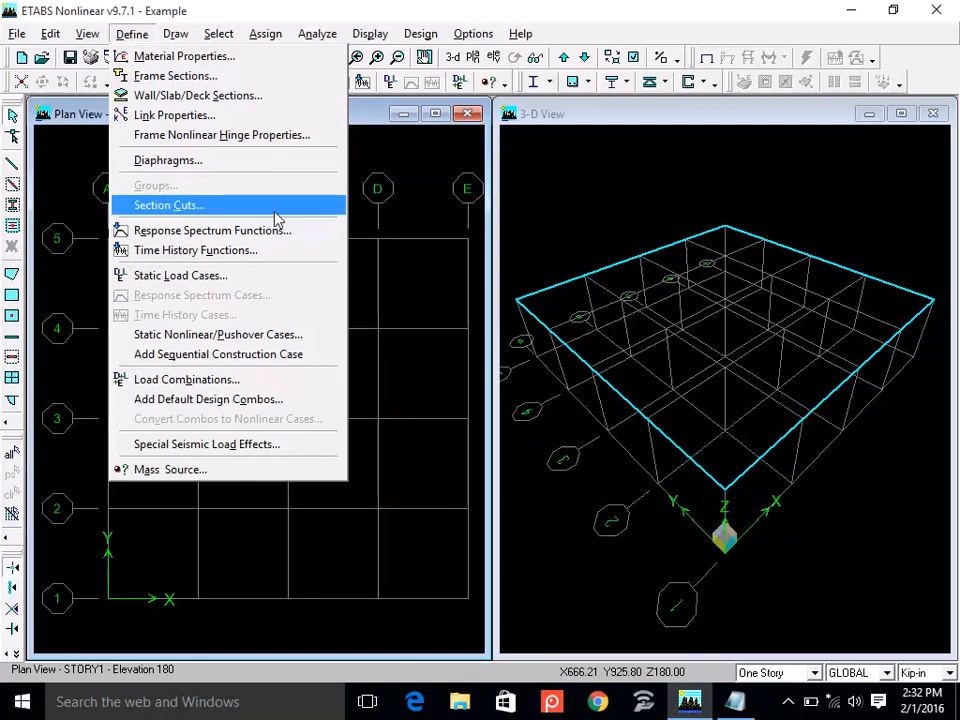
left_click(270, 285)
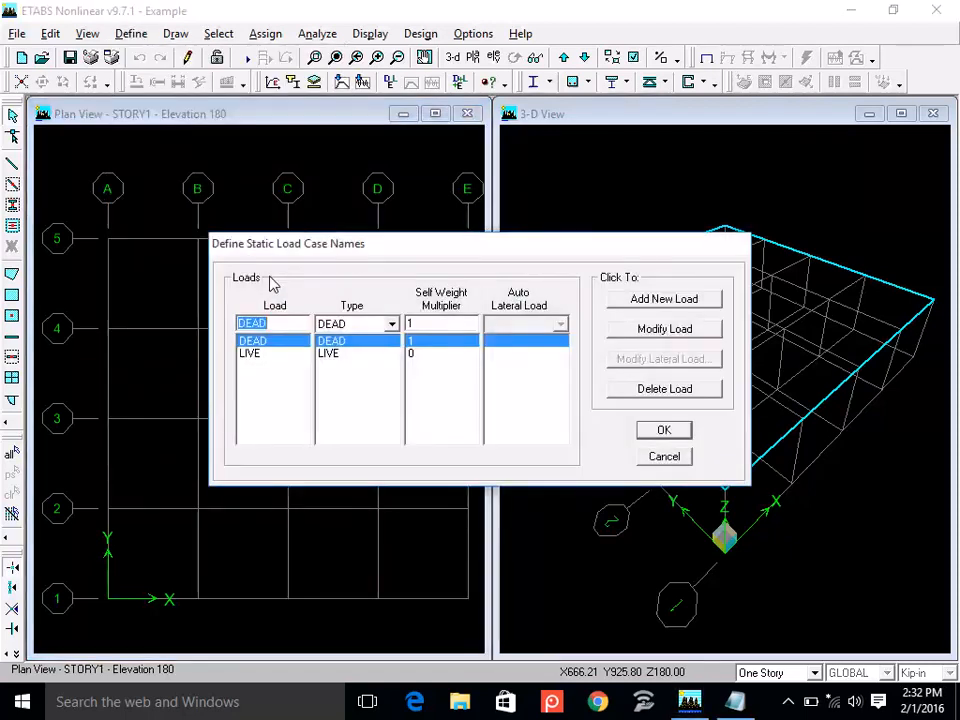
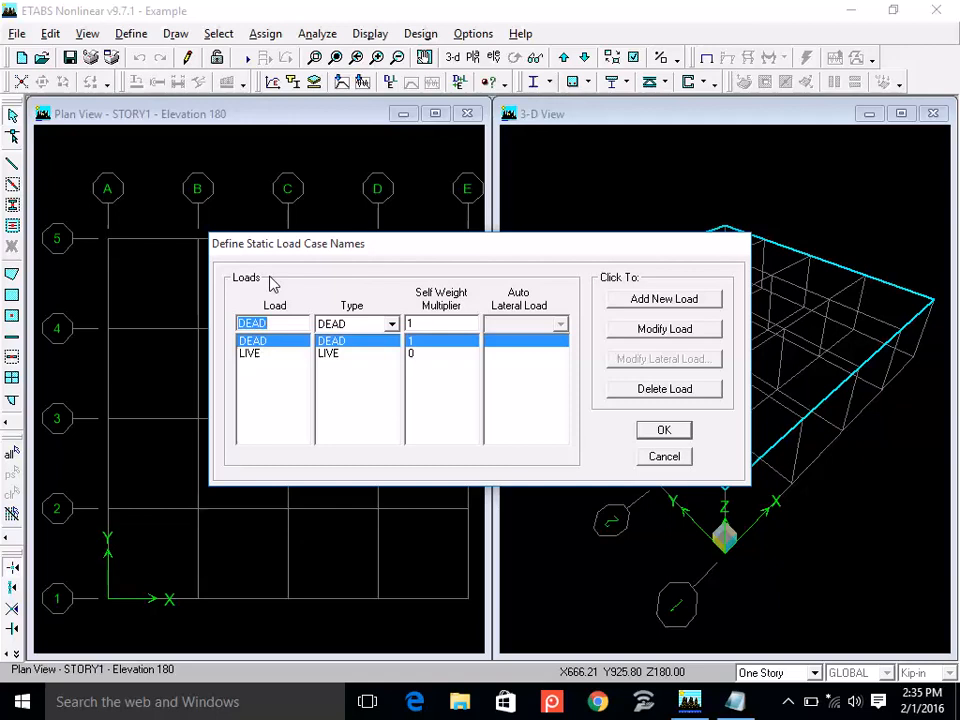
Delete the LIVE case from the static load case list.
left_click(253, 354)
left_click(253, 341)
left_click(256, 355)
left_click(253, 341)
left_click(256, 354)
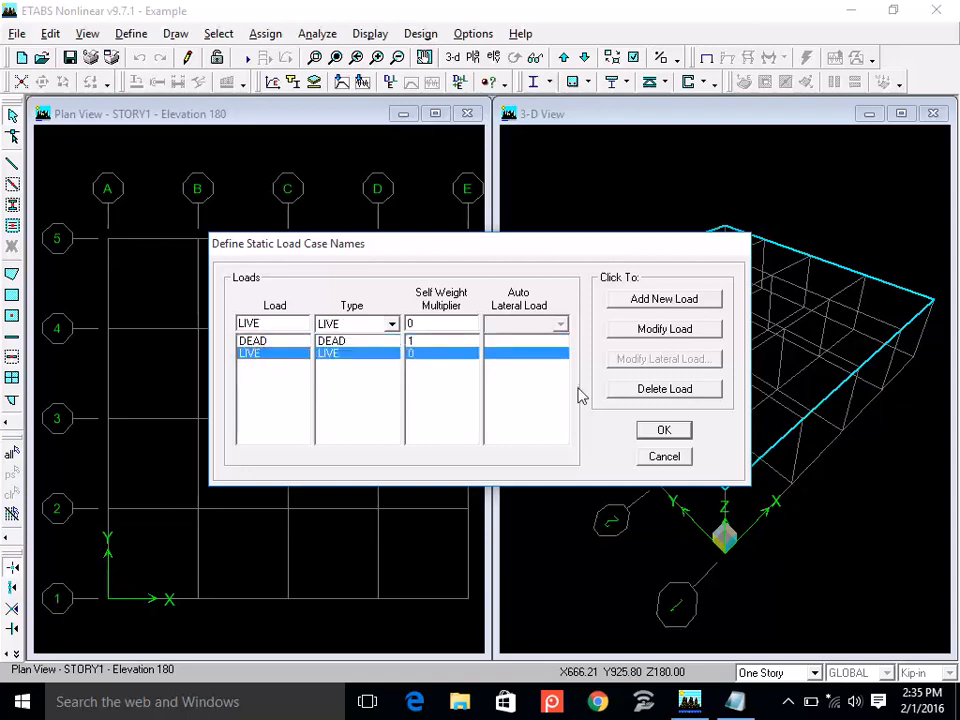
left_click(678, 390)
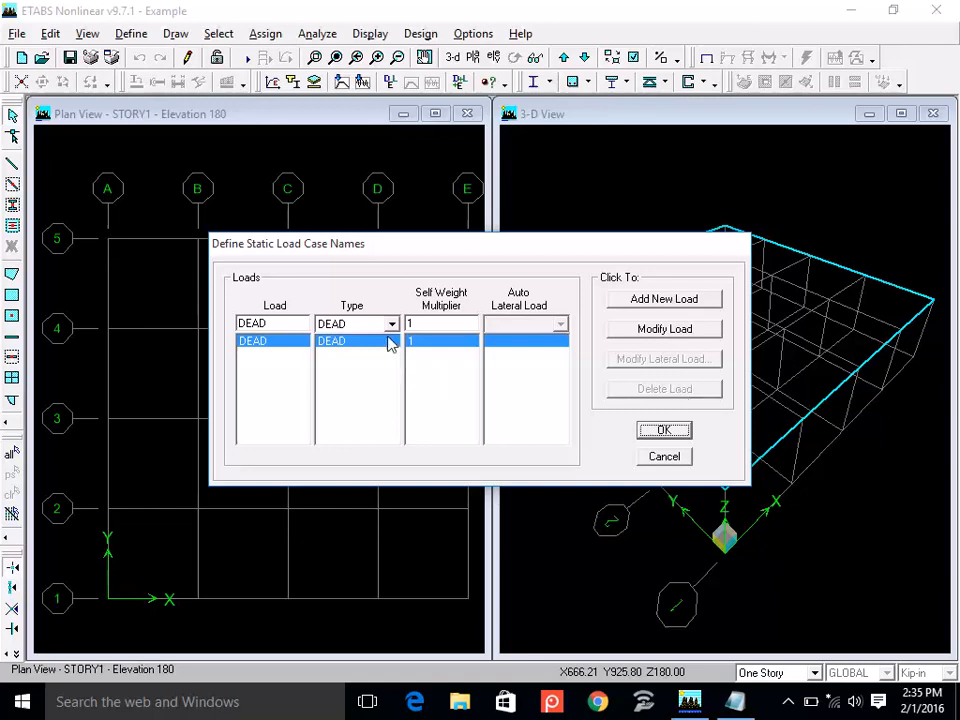
Review the available load types, choose DEAD, and rename the DEAD load case as FF.
double_click(252, 323)
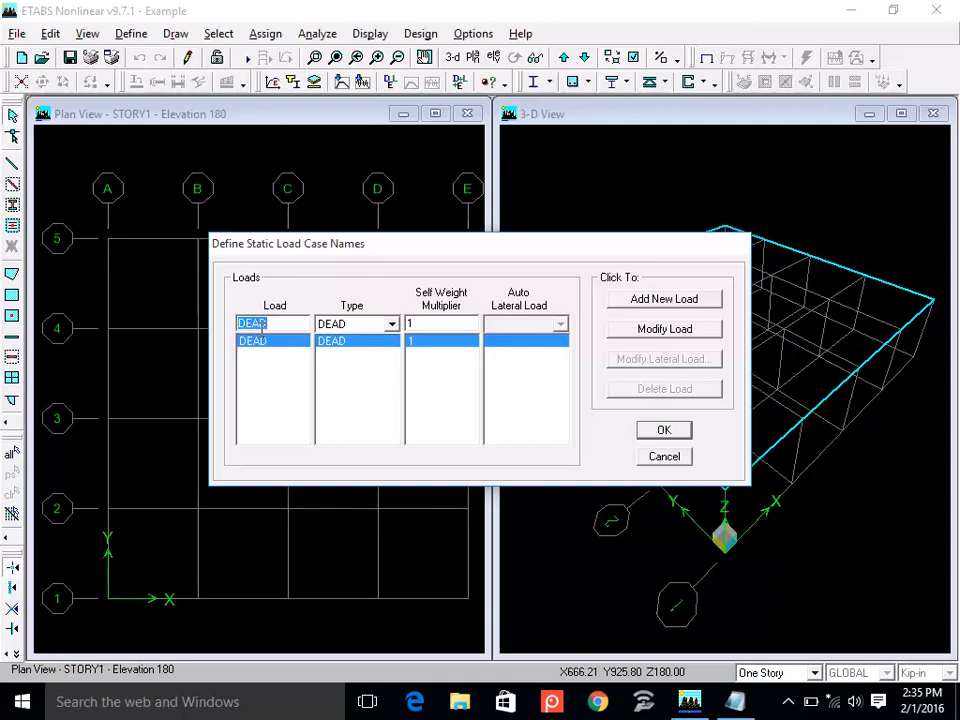
left_click(391, 323)
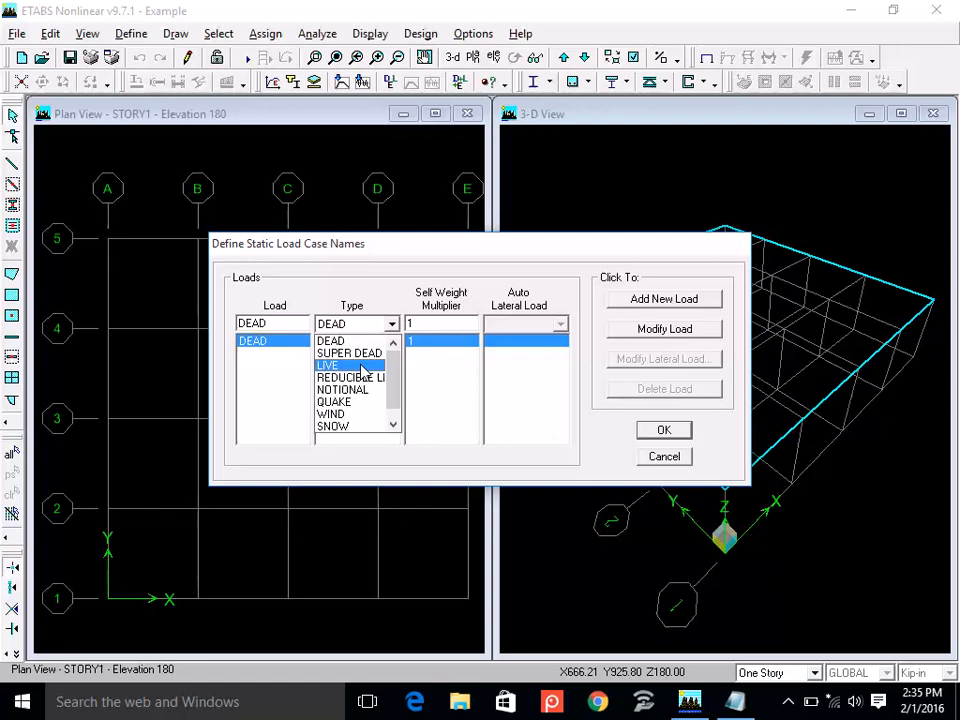
left_click(394, 426)
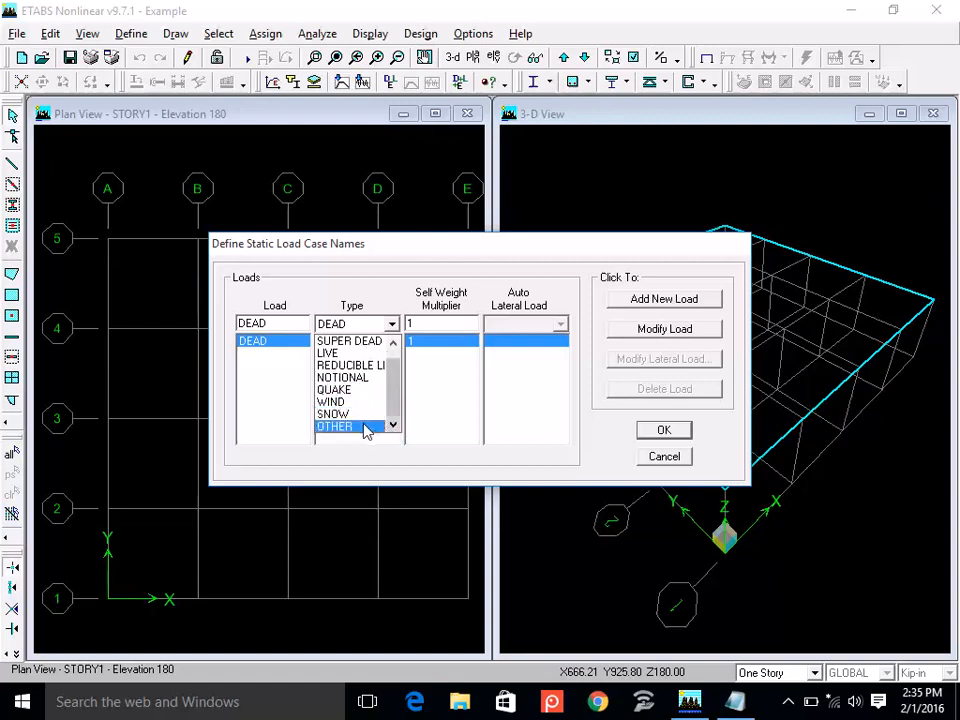
left_click(395, 342)
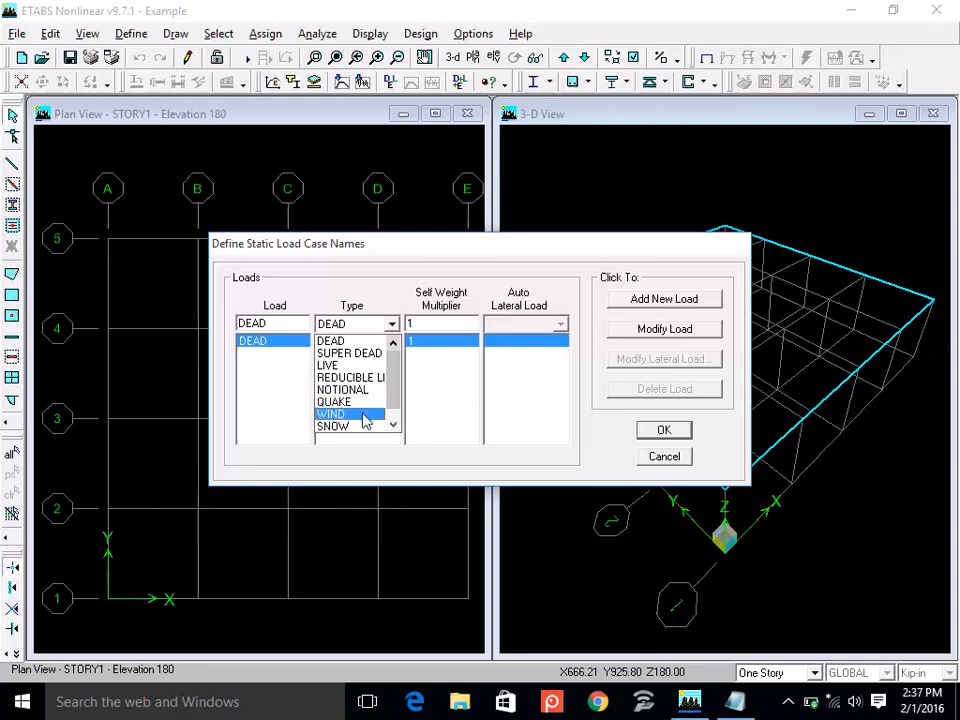
left_click(345, 341)
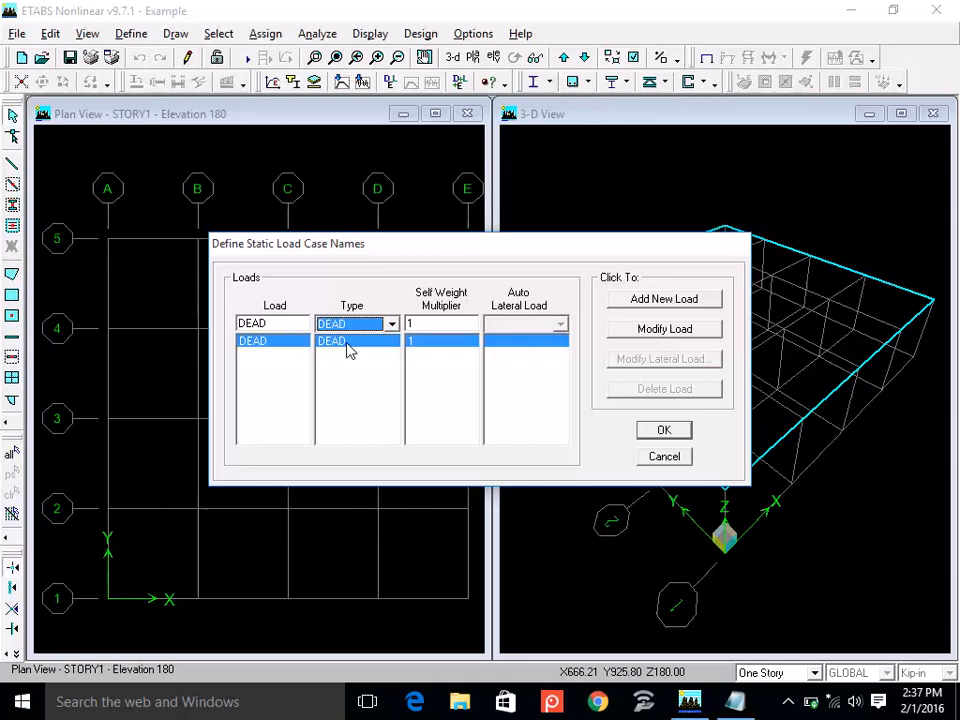
double_click(278, 324)
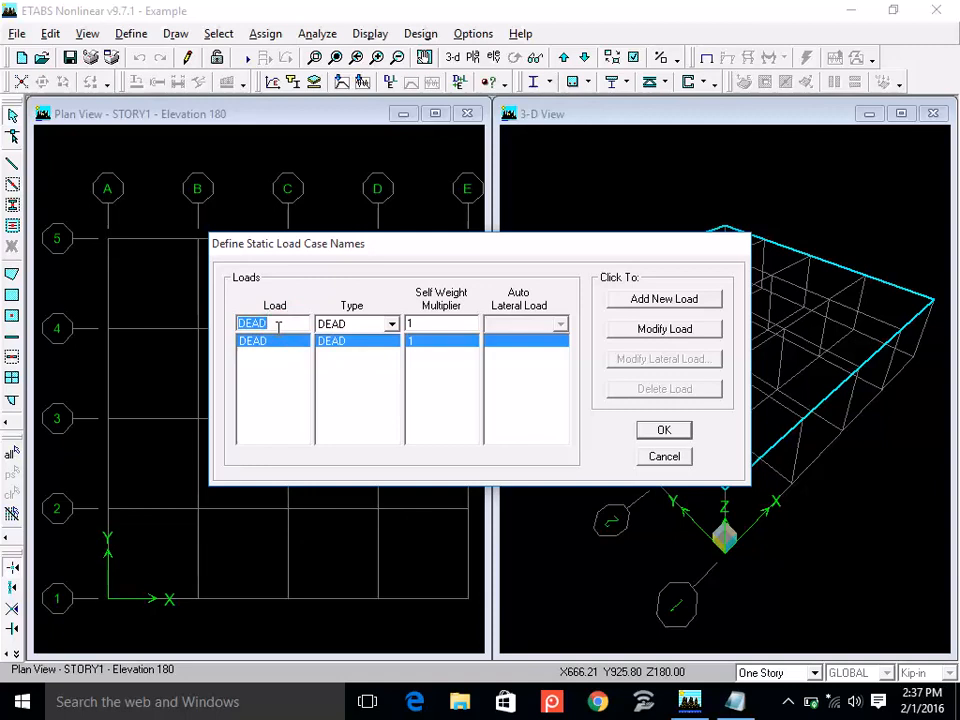
type("FF")
left_click(662, 338)
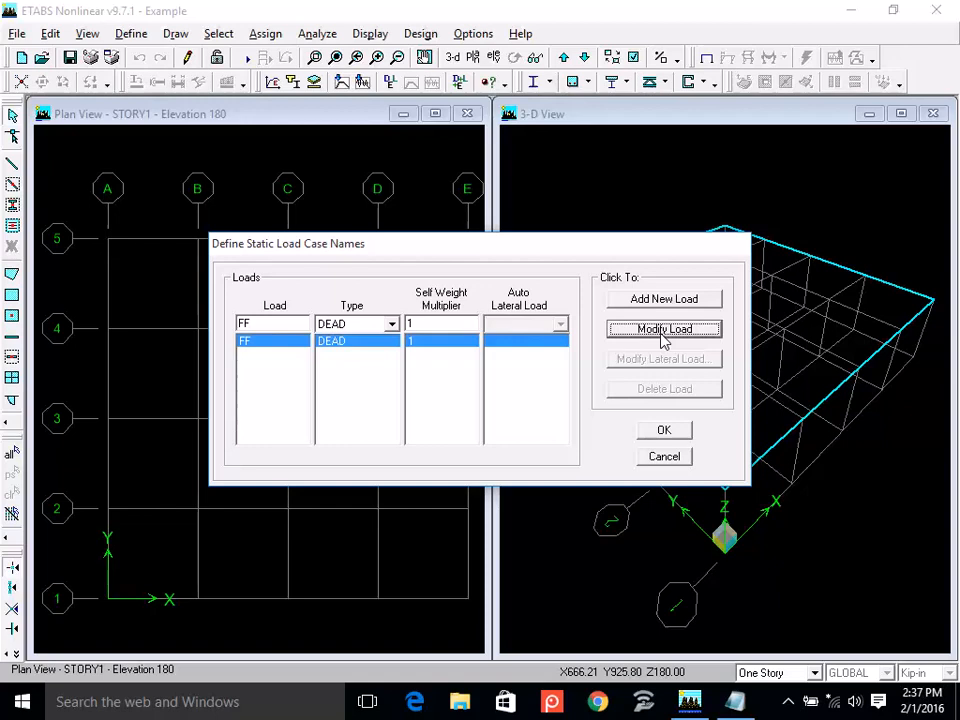
Add a new static load case named ROOF with type DEAD.
left_click(366, 327)
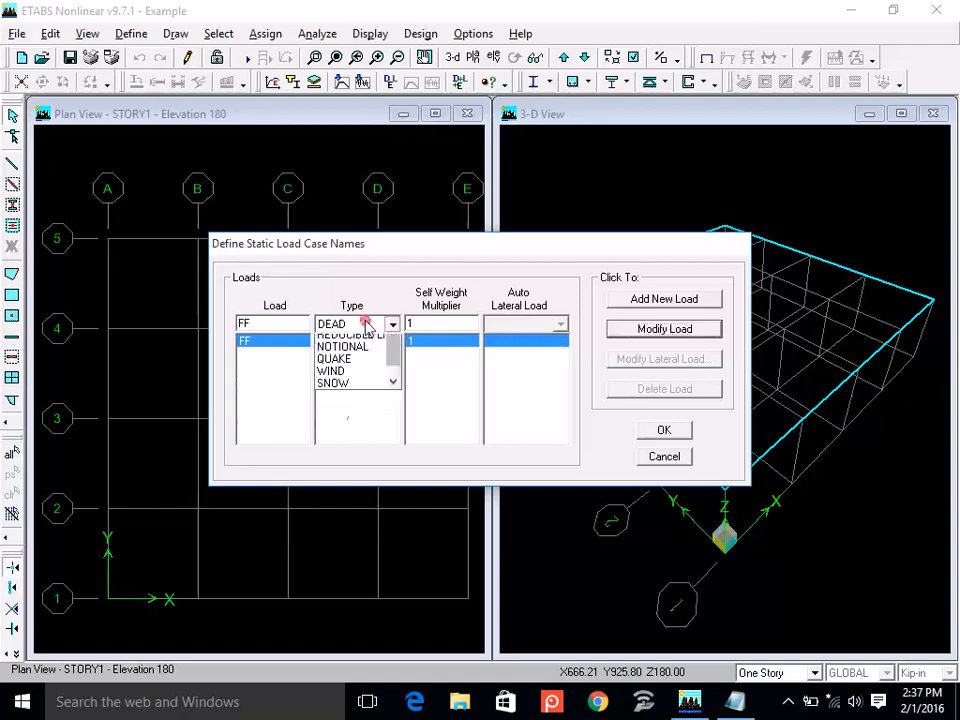
left_click(355, 345)
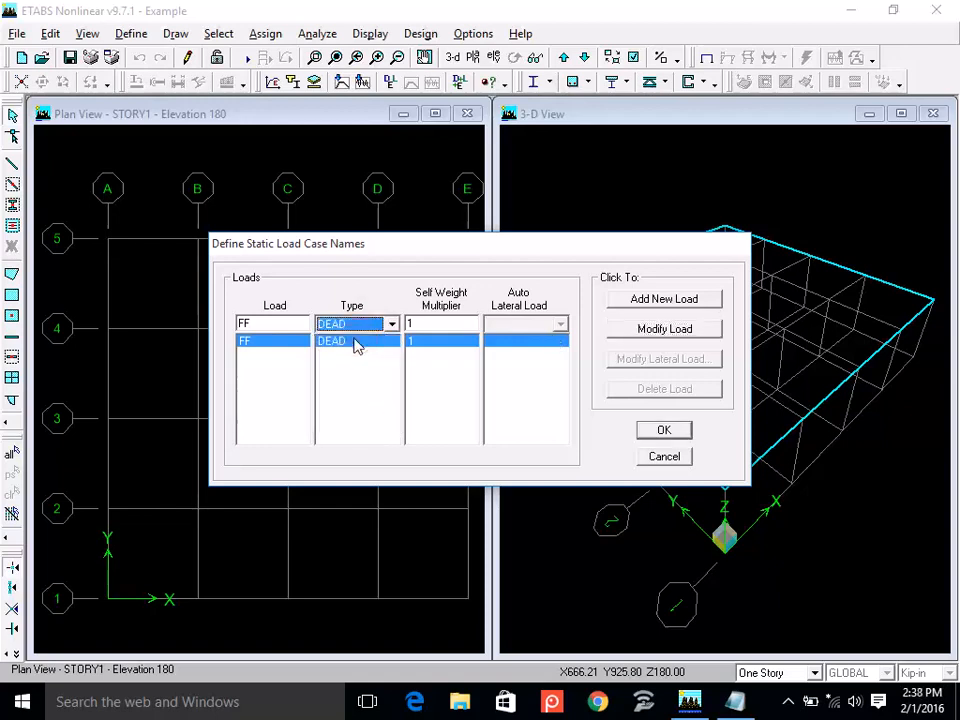
double_click(264, 326)
type("FOOR")
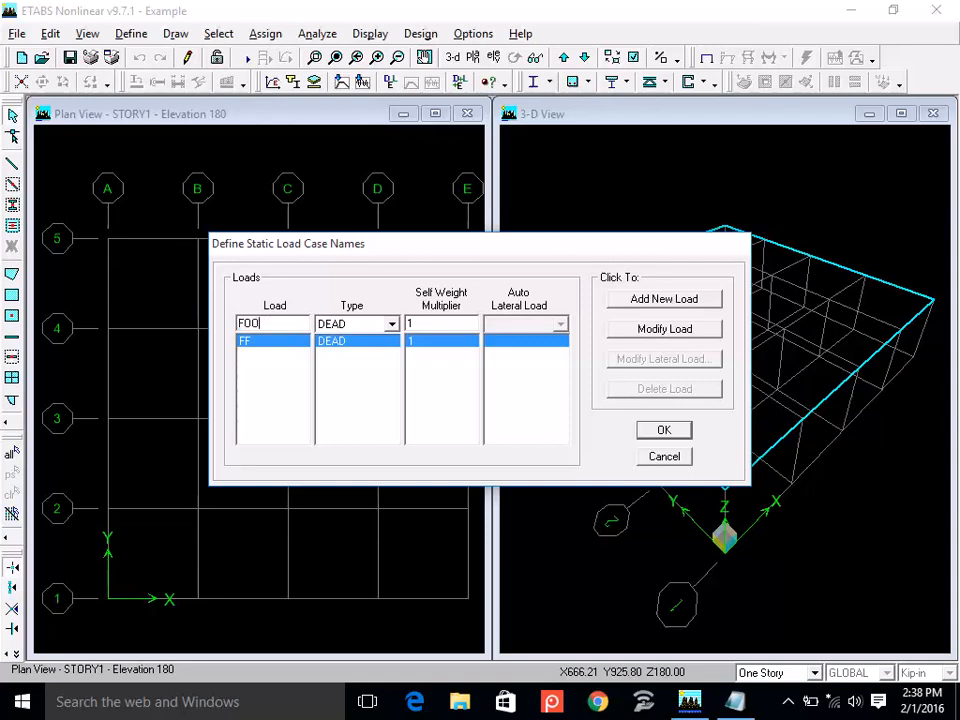
key("BackSpace")
key("BackSpace")
key("BackSpace")
type("ROOF")
left_click(670, 302)
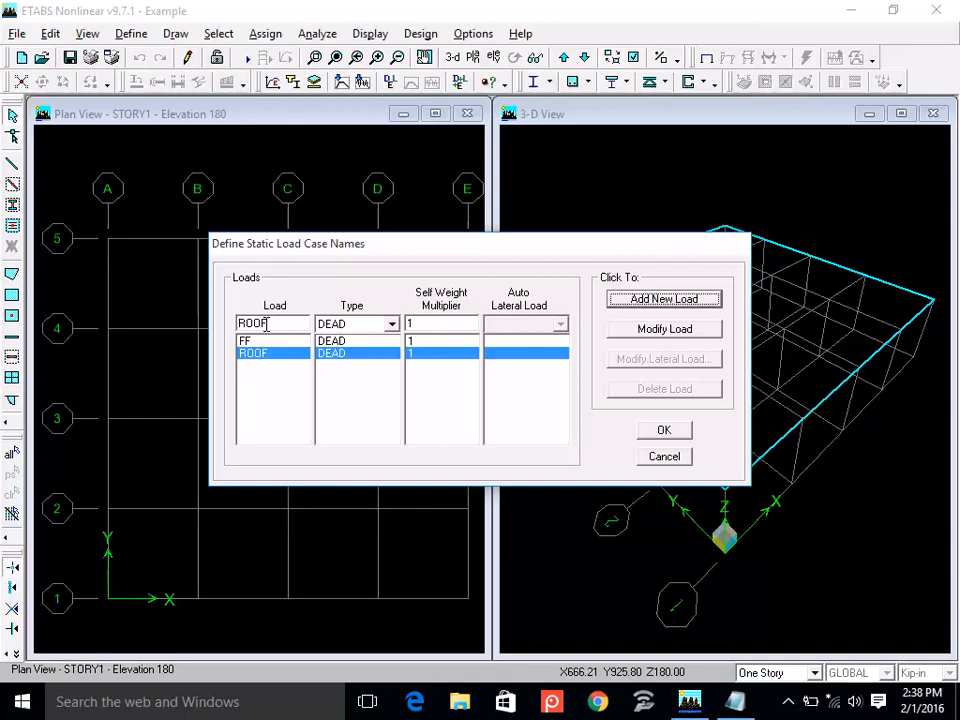
Add another static load case of type DEAD named PL.
double_click(268, 323)
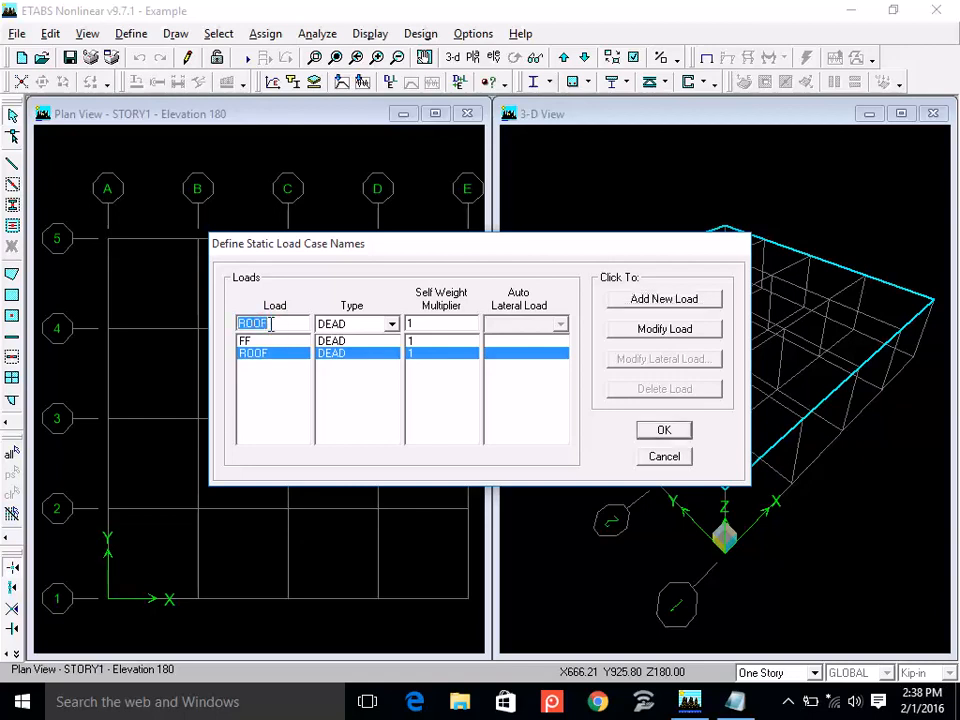
type("PL")
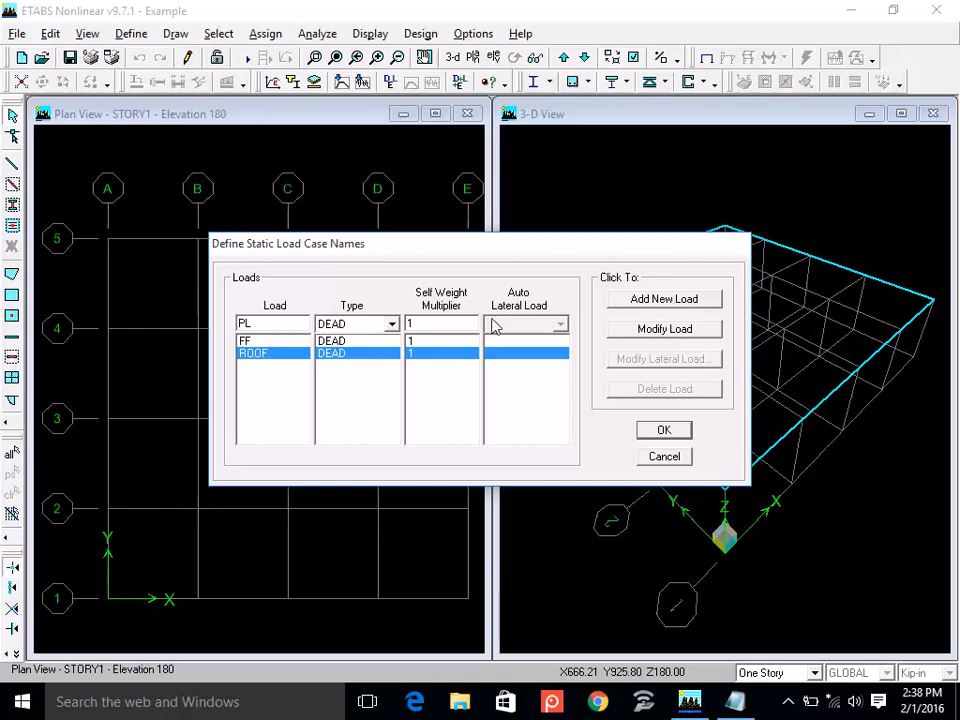
left_click(658, 302)
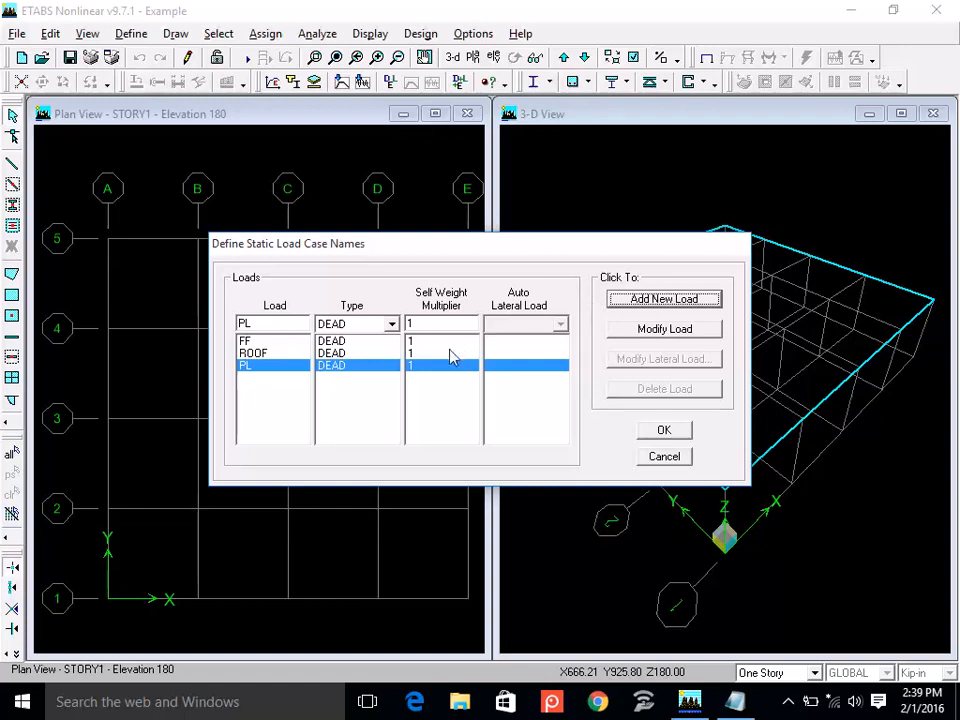
Set the self weight multiplier to 0 for both the PL and ROOF load cases.
double_click(424, 324)
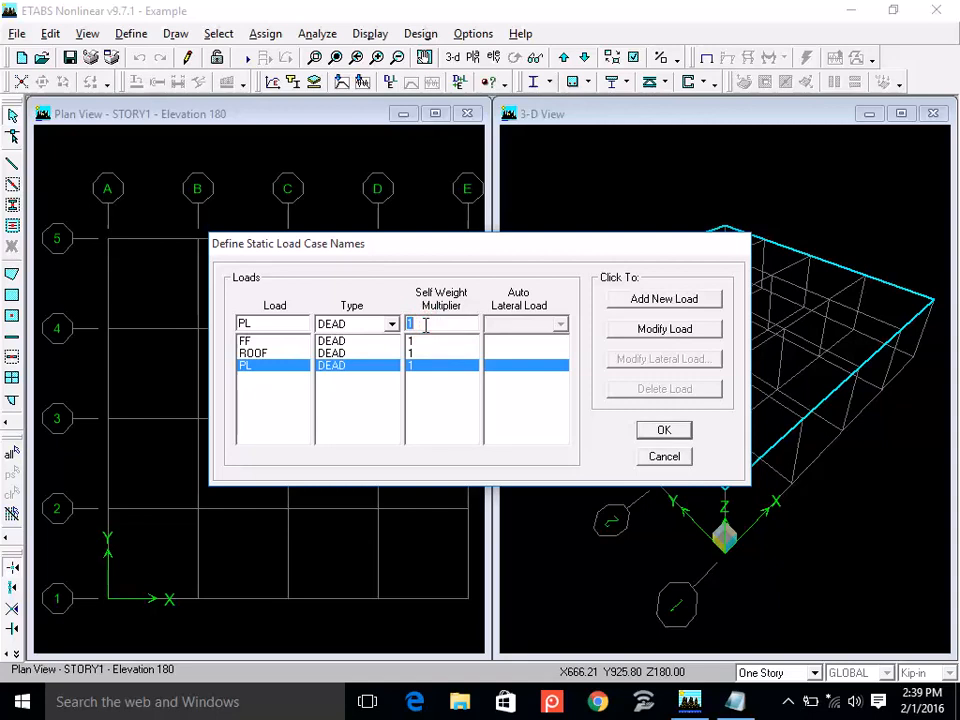
type("0")
left_click(655, 329)
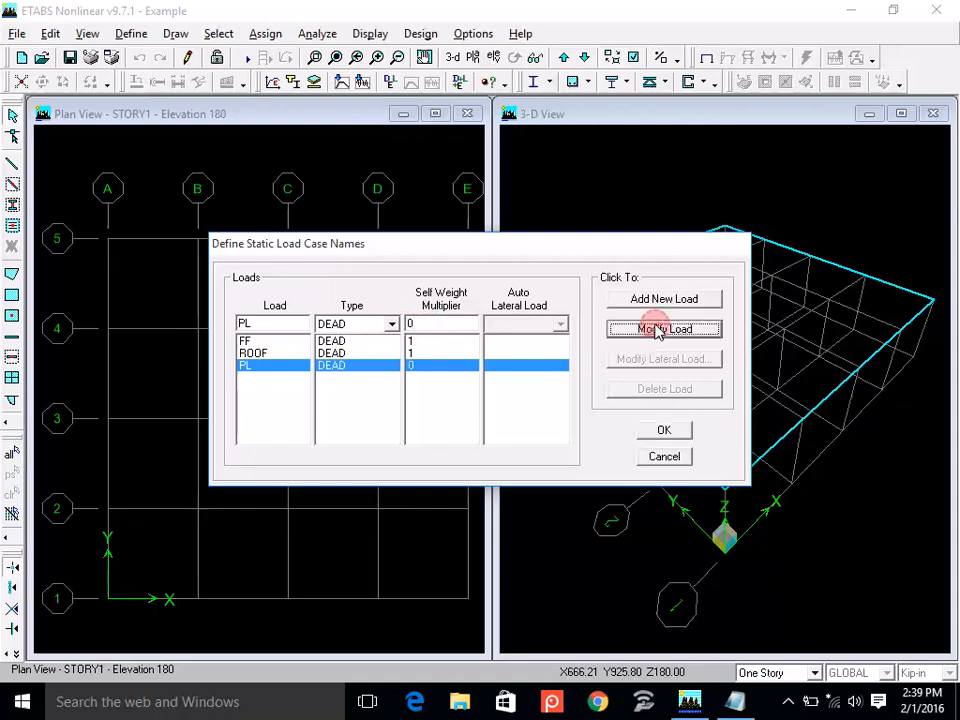
left_click(460, 354)
double_click(459, 326)
type("0")
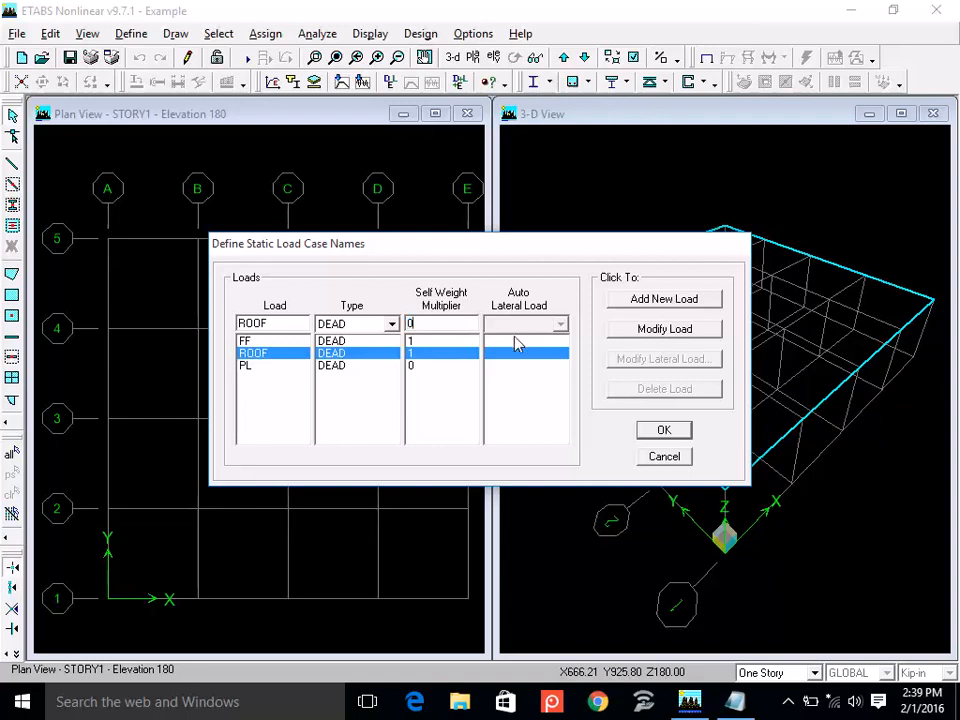
left_click(655, 329)
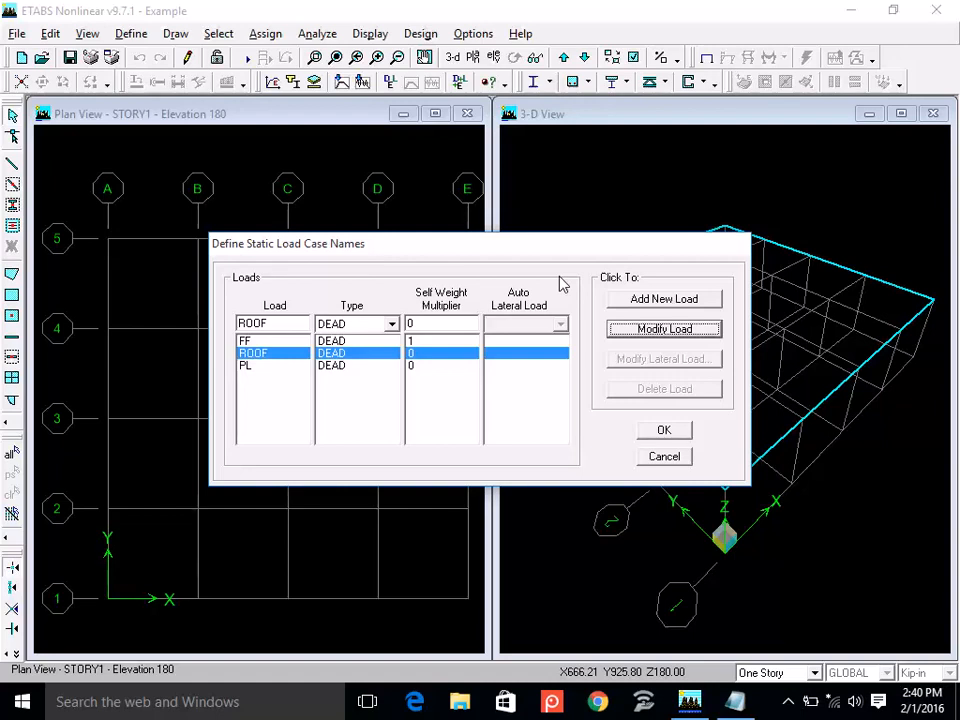
Add a static load case named LIVE with type LIVE and accept the load case definitions.
left_click(392, 323)
left_click(335, 364)
double_click(279, 321)
type("LIVE")
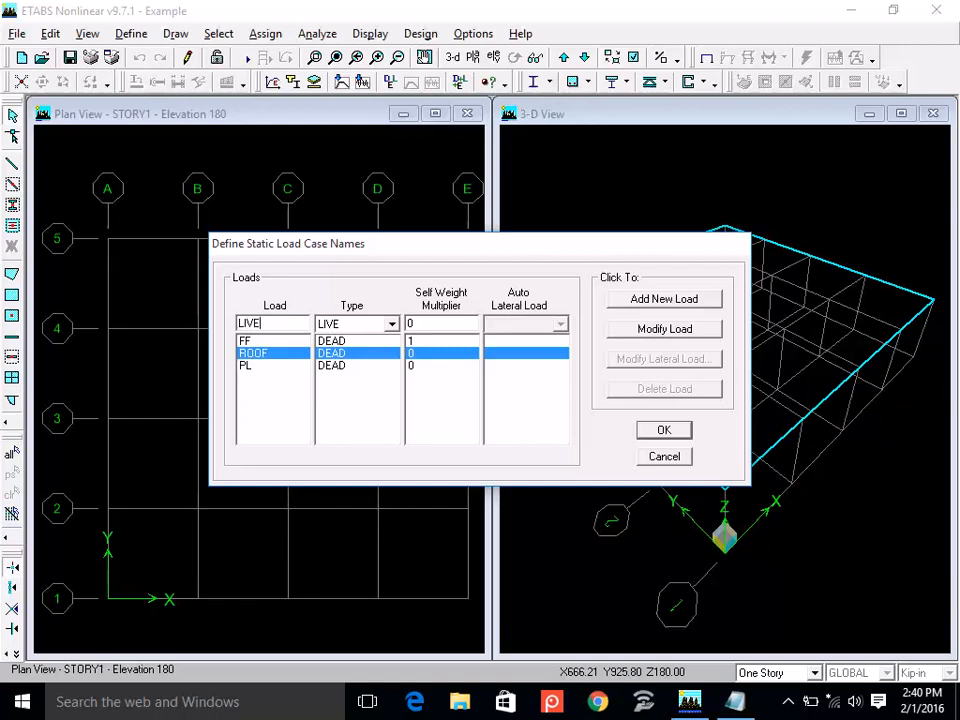
left_click(666, 301)
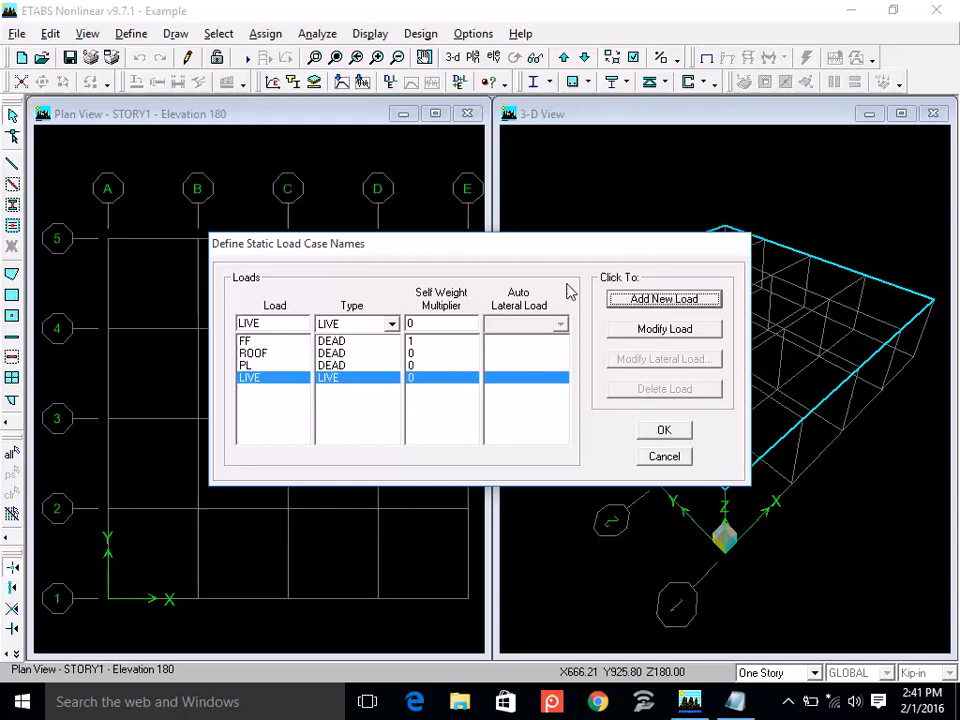
left_click(664, 432)
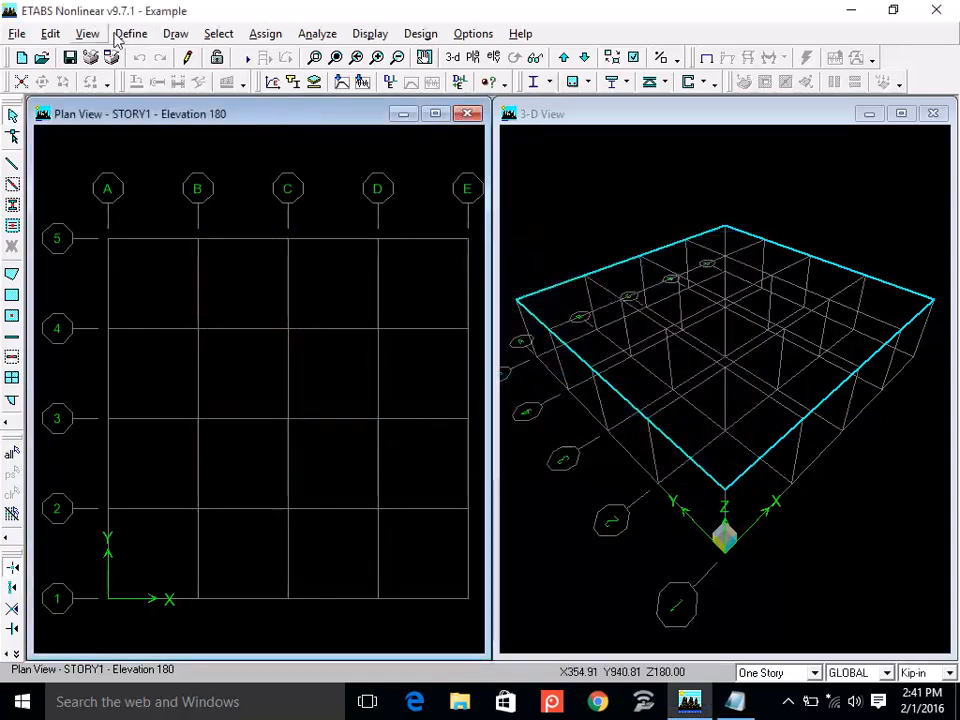
left_click(131, 35)
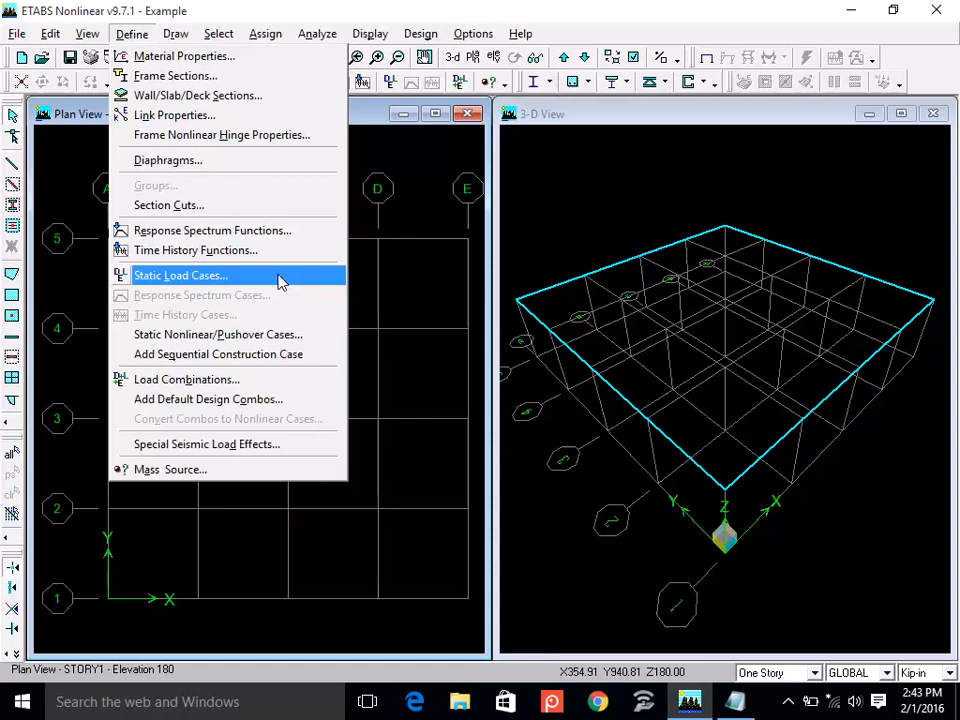
left_click(663, 7)
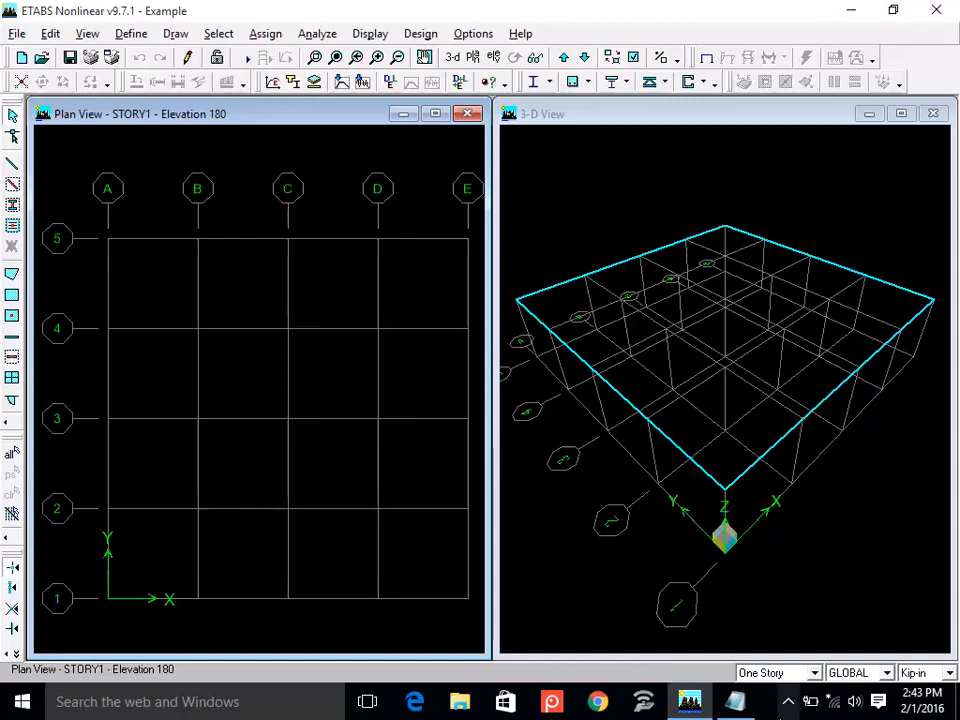
left_click(788, 701)
left_click(751, 665)
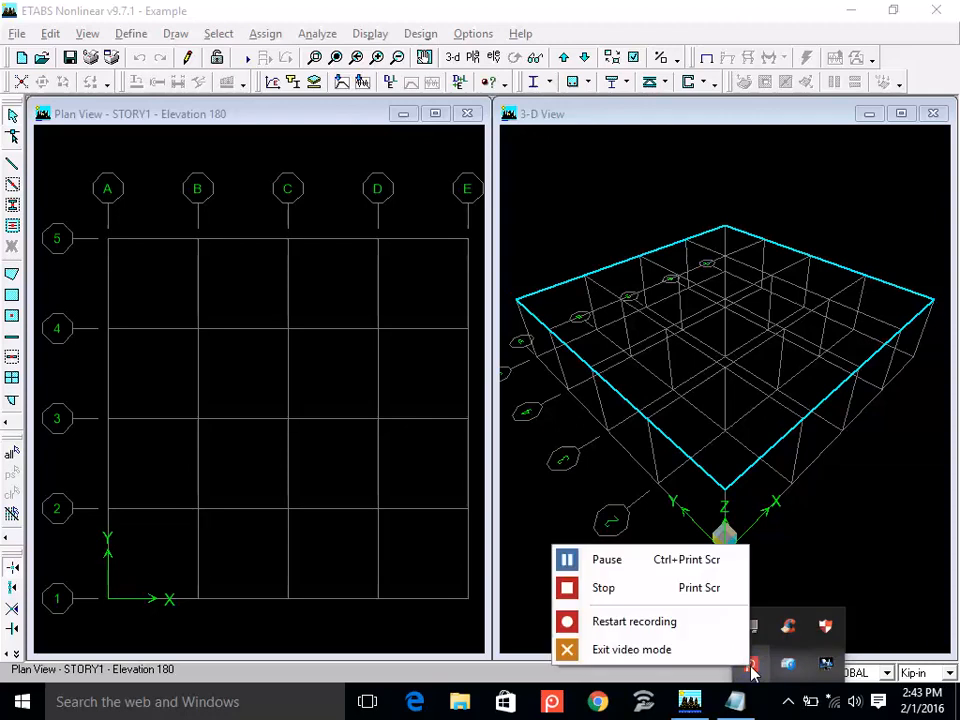